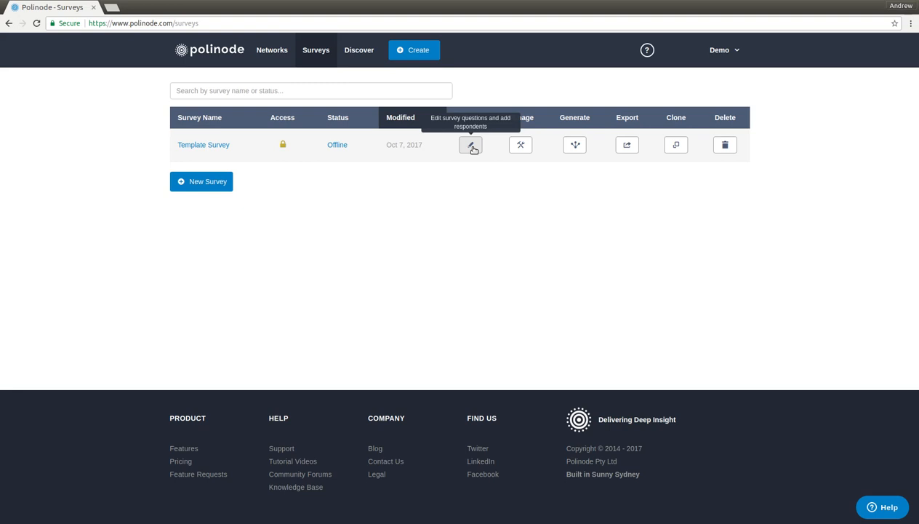
Clone the Template Survey under the name "Template Survey Cloned"
{"action": "left_click", "coordinate": [676, 144]}
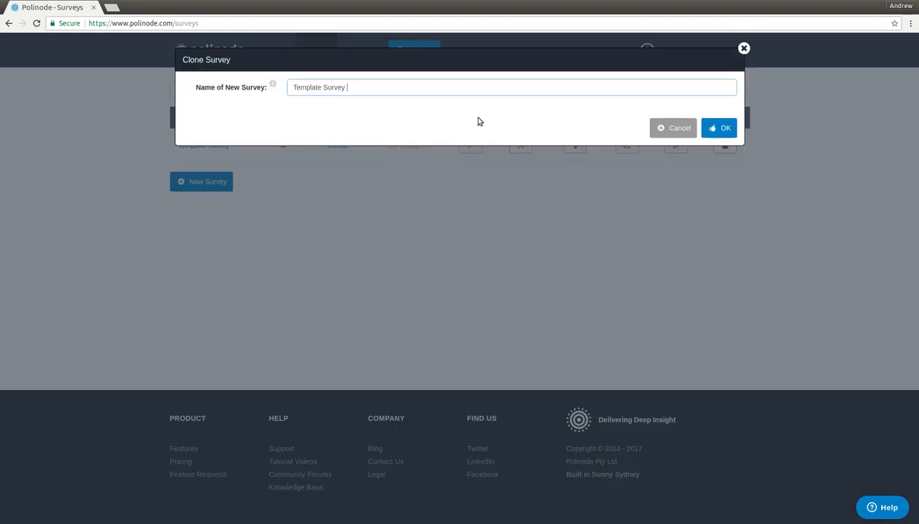
{"action": "type", "text": "Cloned"}
{"action": "left_click", "coordinate": [718, 128]}
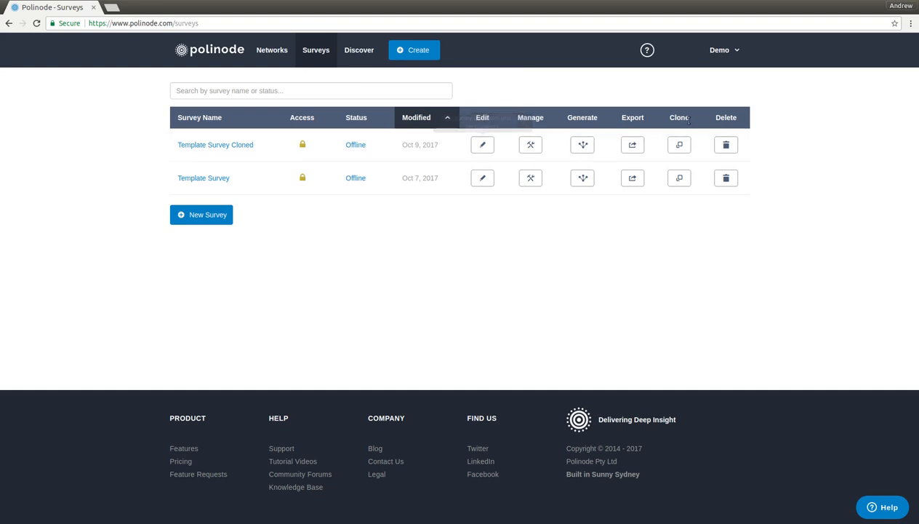
Delete the "Template Survey Cloned" survey and confirm the deletion
{"action": "left_click", "coordinate": [728, 146]}
{"action": "left_click", "coordinate": [722, 135]}
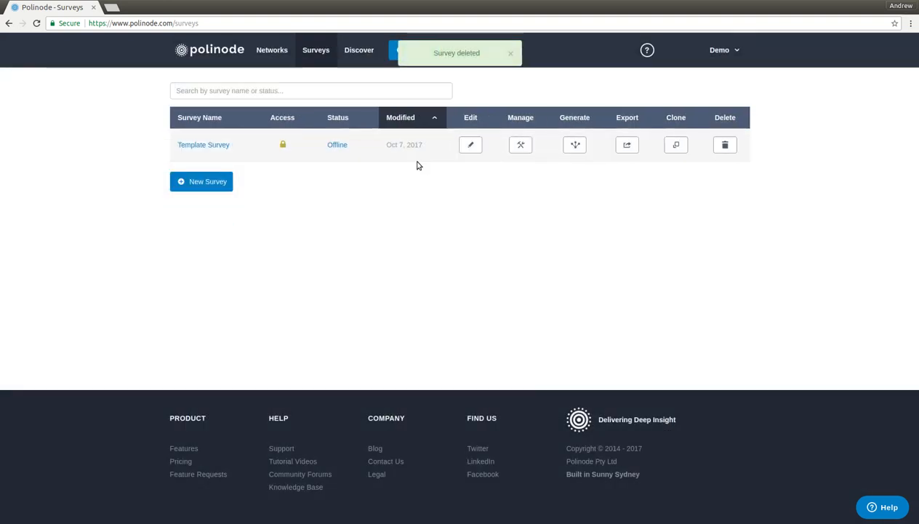
Create a new survey named "Example Survey"
{"action": "left_click", "coordinate": [203, 182]}
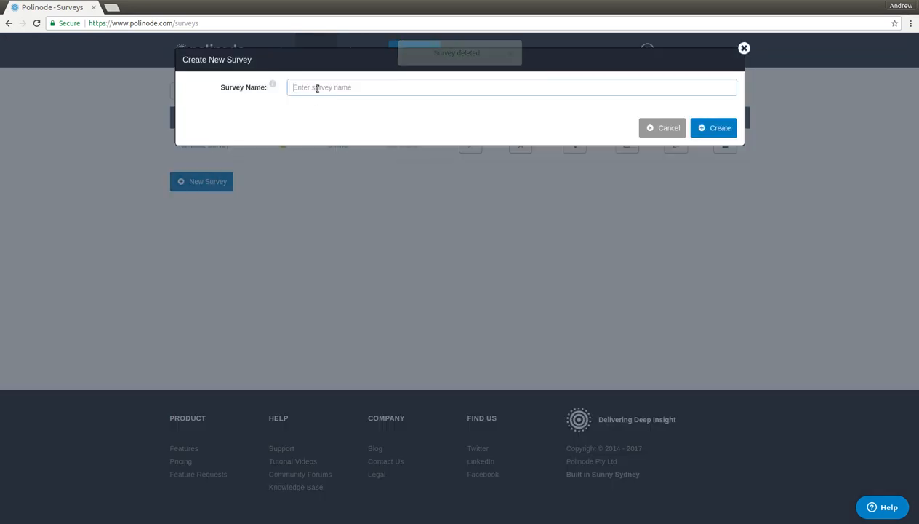
{"action": "type", "text": "Examp"}
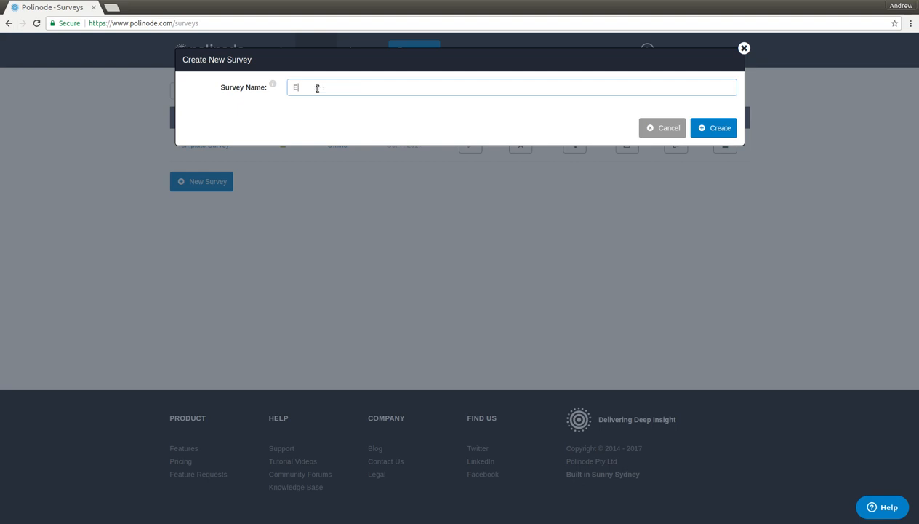
{"action": "type", "text": "le Survey"}
{"action": "left_click", "coordinate": [715, 128]}
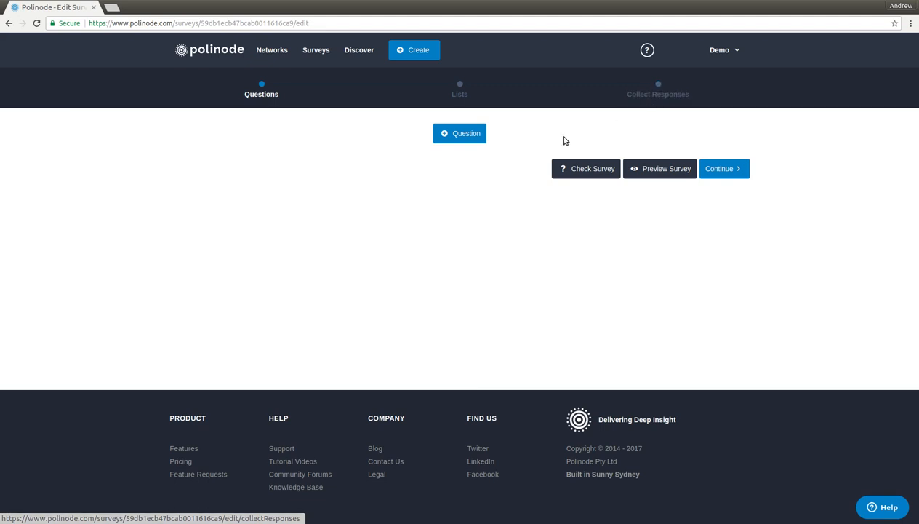
Start a new Textbox question with the question text "aaa"
{"action": "left_click", "coordinate": [456, 136]}
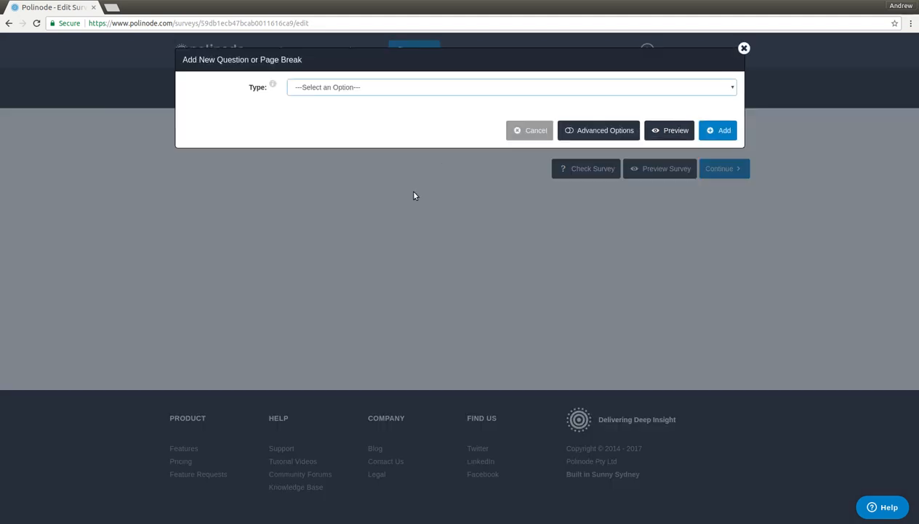
{"action": "left_click", "coordinate": [389, 90]}
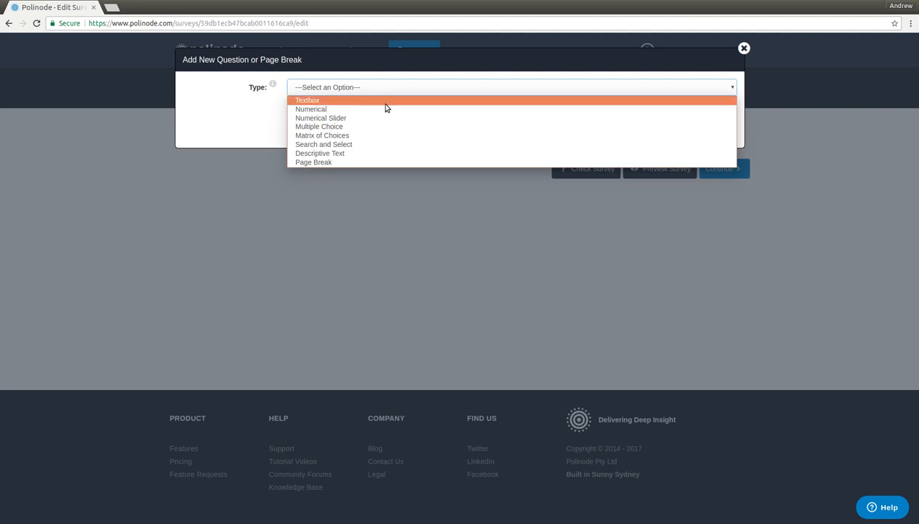
{"action": "left_click", "coordinate": [385, 103]}
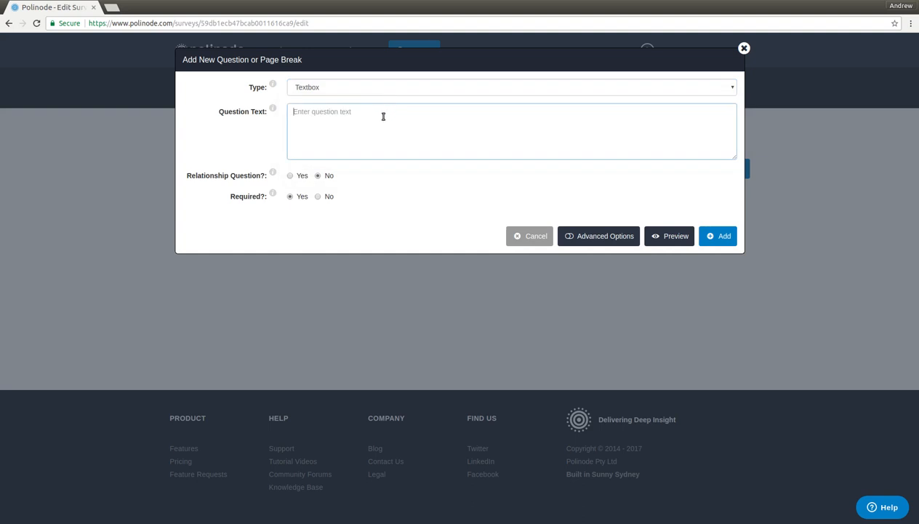
{"action": "type", "text": "aaa"}
Preview the textbox question as a respondent would see it, and return to its settings
{"action": "left_click", "coordinate": [675, 236]}
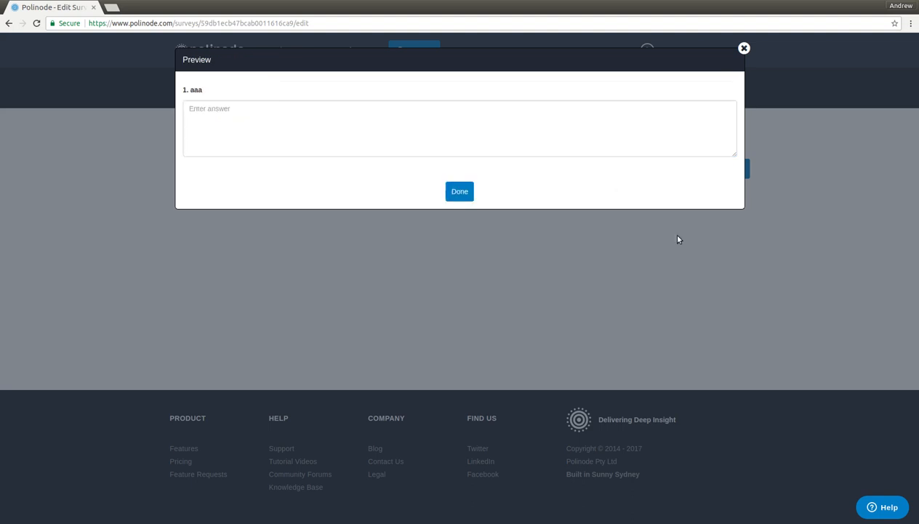
{"action": "left_click", "coordinate": [314, 114]}
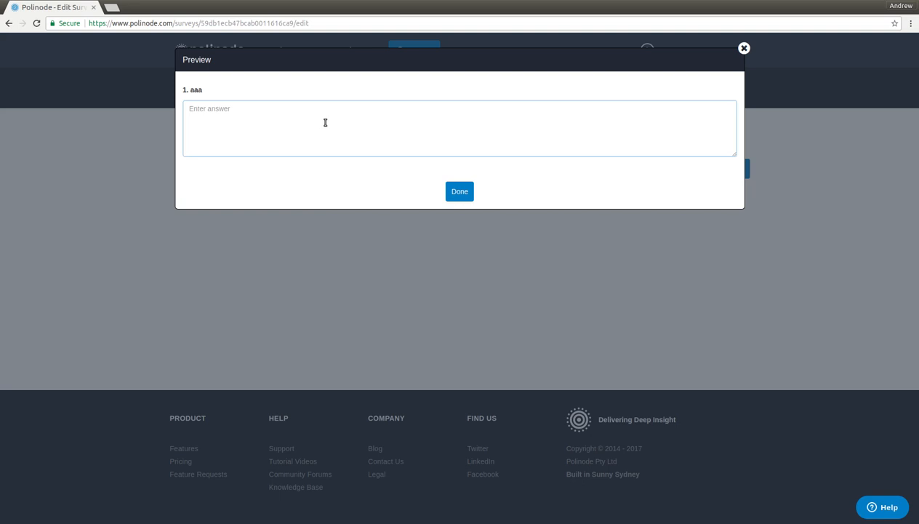
{"action": "left_click", "coordinate": [462, 193]}
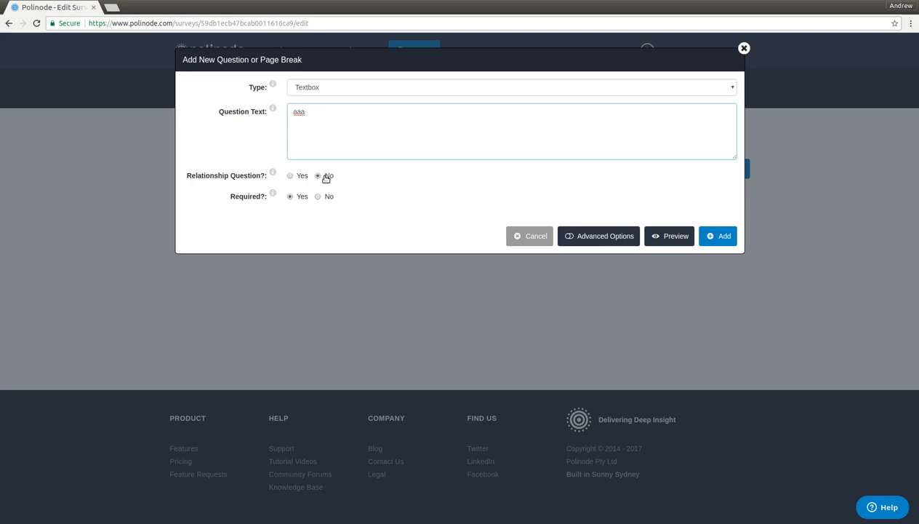
Keep Textbox as the question type and set the question's Required option to Yes
{"action": "left_click", "coordinate": [336, 88]}
{"action": "left_click", "coordinate": [337, 89]}
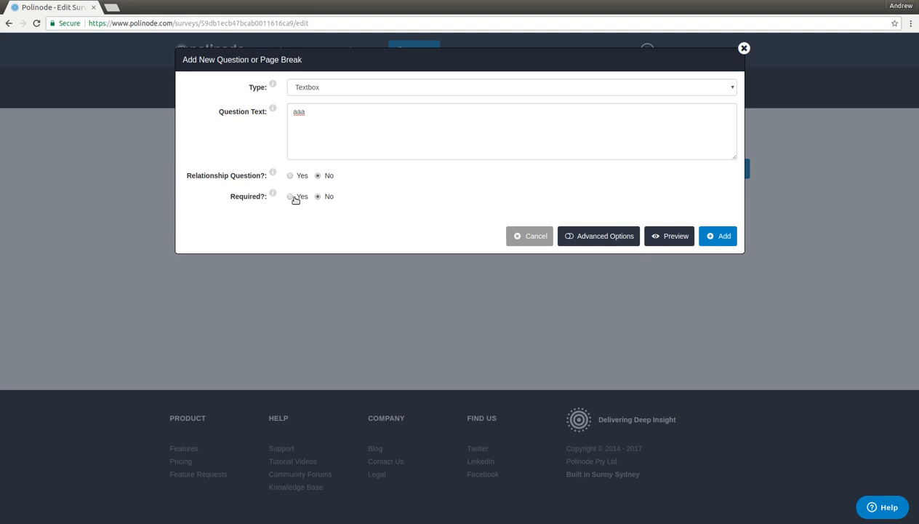
{"action": "left_click", "coordinate": [292, 198]}
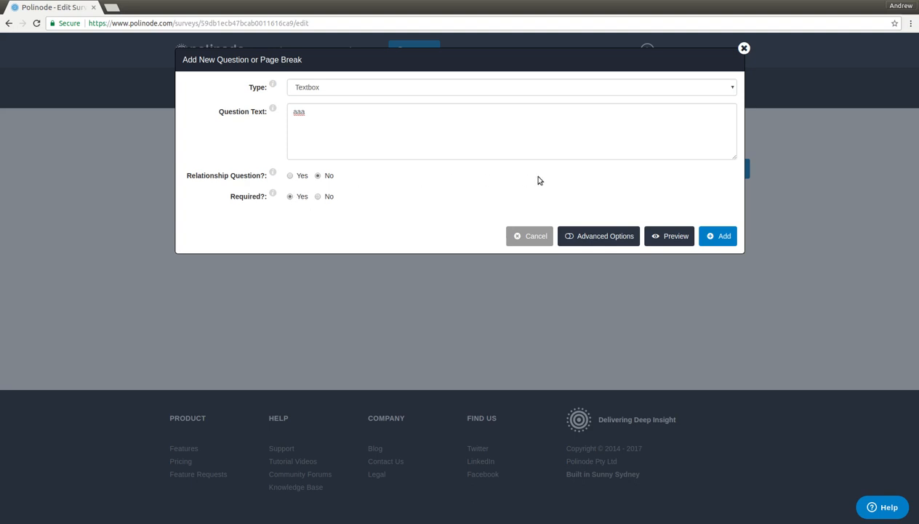
Show the advanced options and try "Age" as the question abbreviation, clearing the field again
{"action": "left_click", "coordinate": [604, 237]}
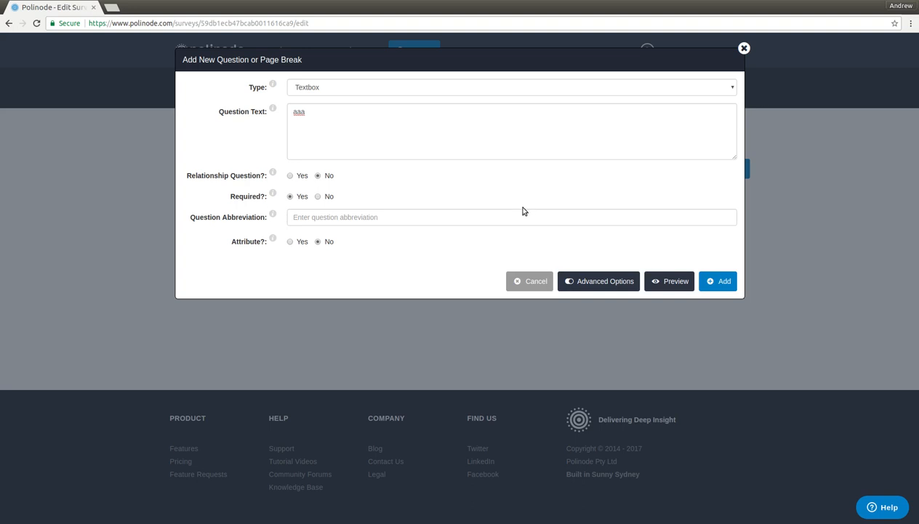
{"action": "left_click", "coordinate": [413, 217]}
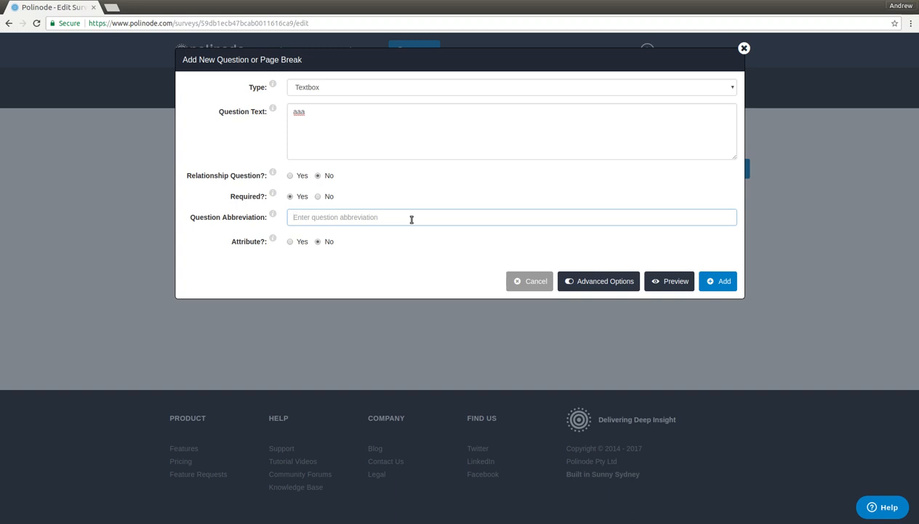
{"action": "type", "text": "Age"}
{"action": "left_click_drag", "start_coordinate": [370, 222], "coordinate": [293, 219]}
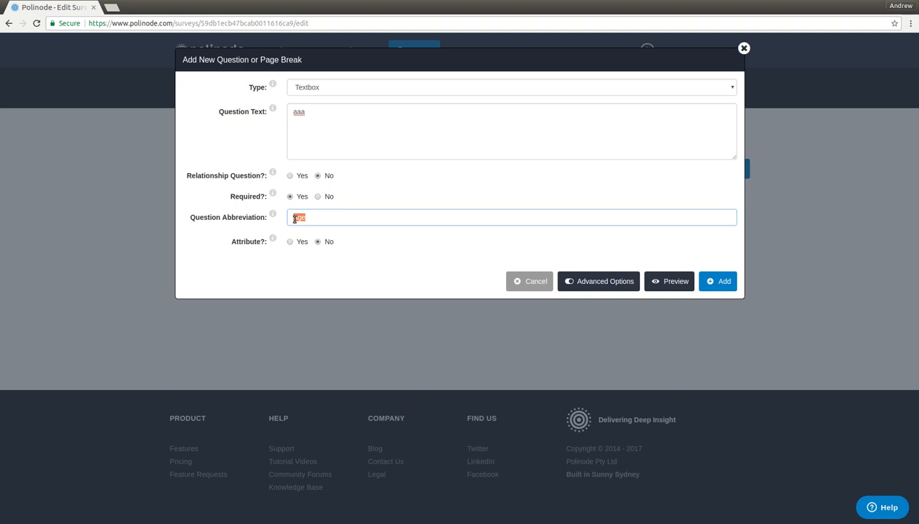
{"action": "key", "text": "BackSpace"}
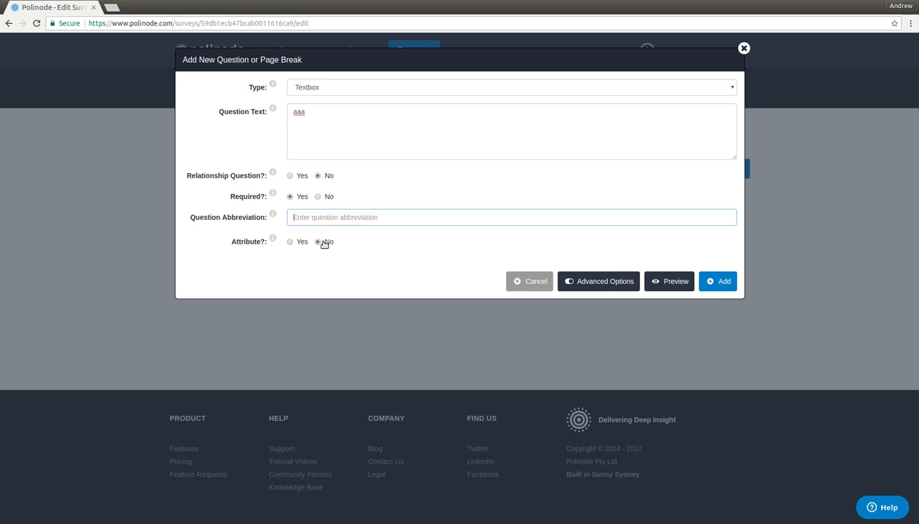
Review the question's type, abbreviation and text fields, and hide the advanced options
{"action": "left_click", "coordinate": [353, 88]}
{"action": "left_click", "coordinate": [354, 94]}
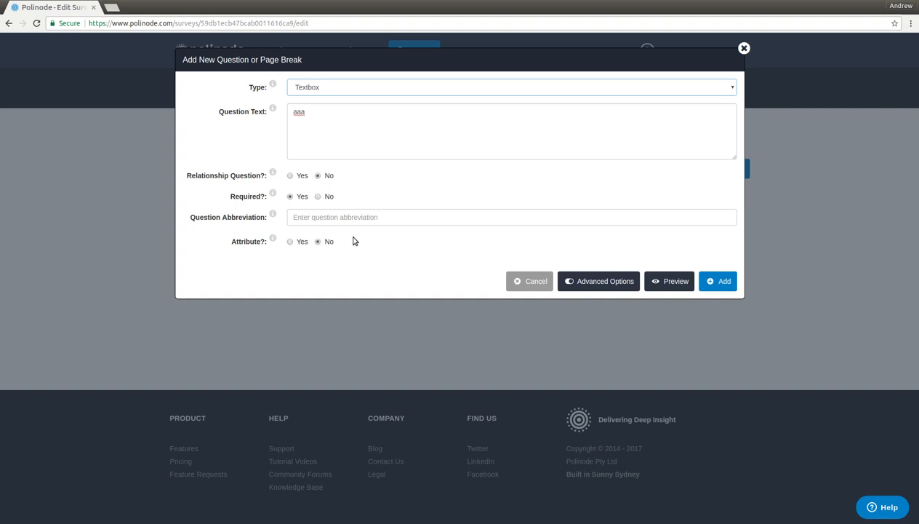
{"action": "left_click", "coordinate": [377, 218]}
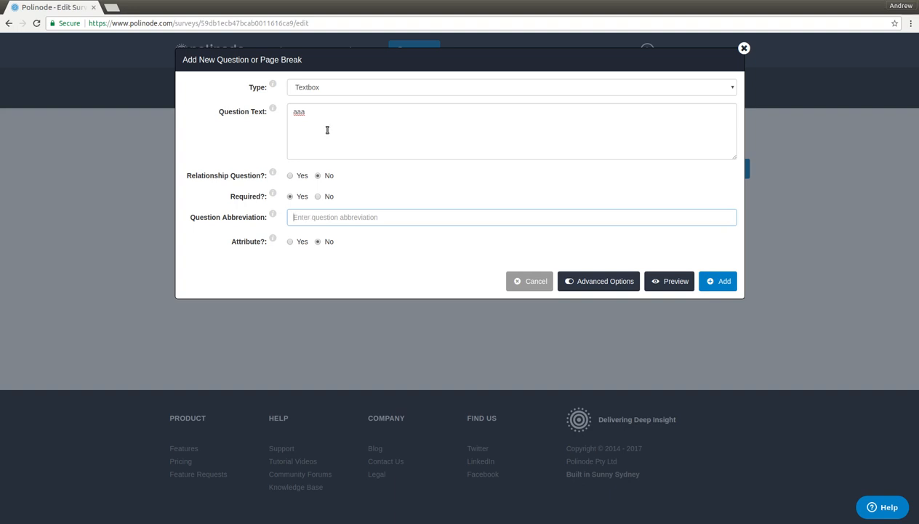
{"action": "double_click", "coordinate": [299, 110]}
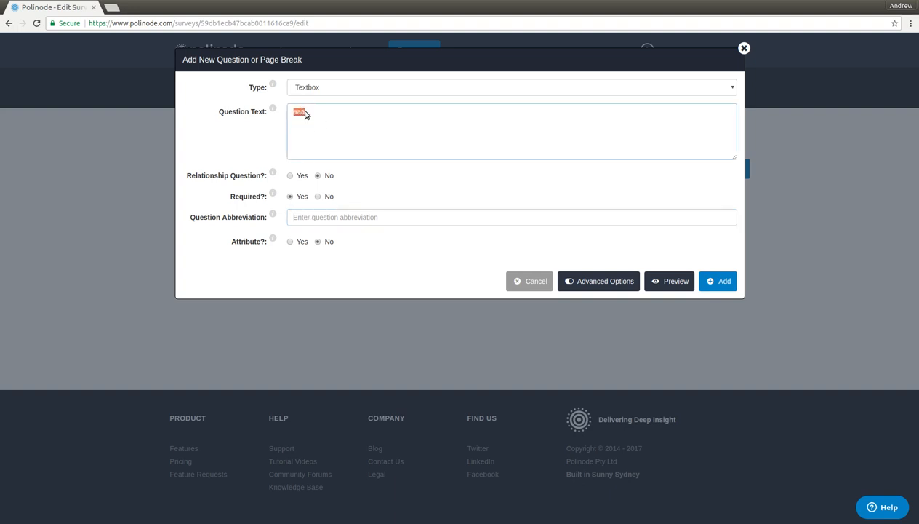
{"action": "left_click", "coordinate": [297, 109]}
{"action": "left_click", "coordinate": [597, 283]}
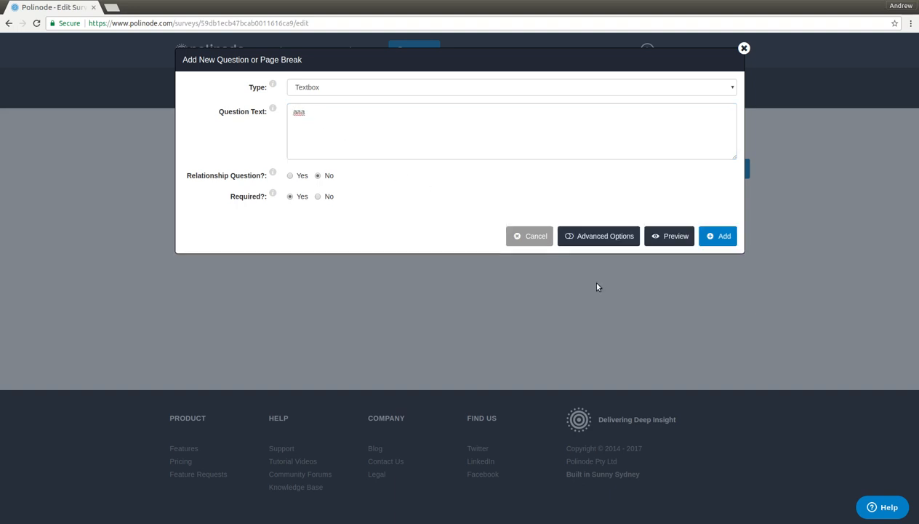
Change the question type to Numerical and test its preview with the answer 14, clearing the answer before closing
{"action": "left_click", "coordinate": [416, 88]}
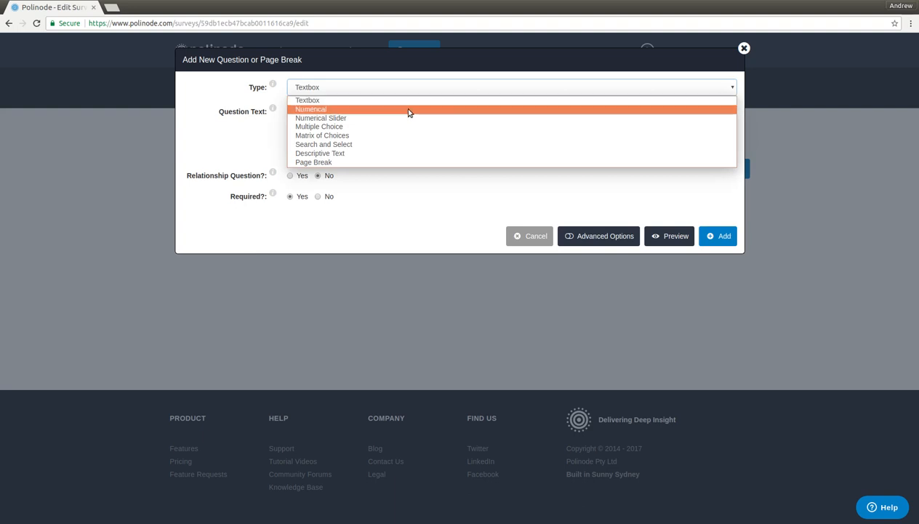
{"action": "left_click", "coordinate": [408, 110]}
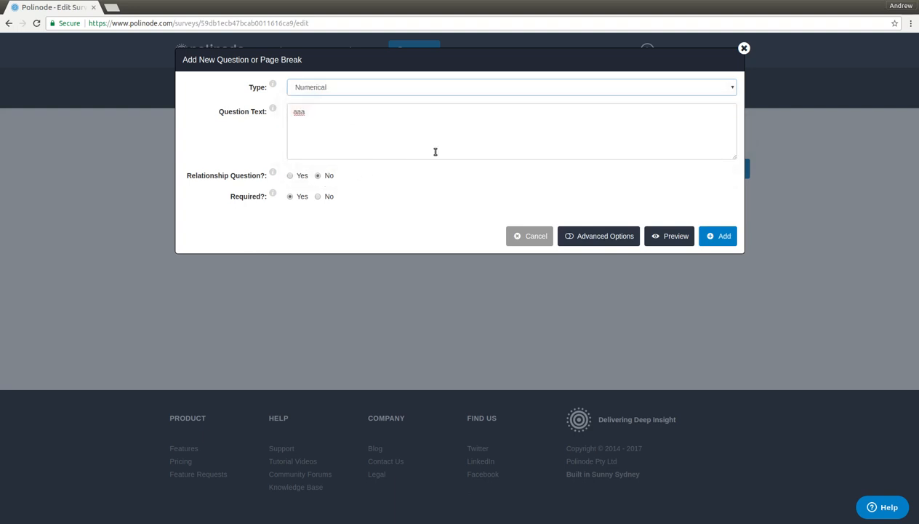
{"action": "left_click", "coordinate": [676, 237]}
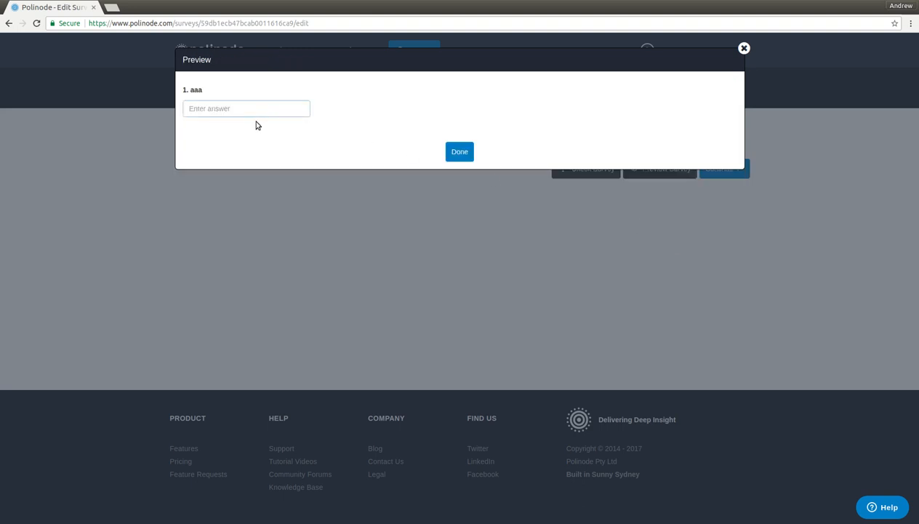
{"action": "type", "text": "14"}
{"action": "key", "text": "BackSpace"}
{"action": "key", "text": "BackSpace"}
{"action": "left_click", "coordinate": [459, 153]}
Change the question type to Numerical Slider and test its preview by moving the slider to 75
{"action": "left_click", "coordinate": [397, 89]}
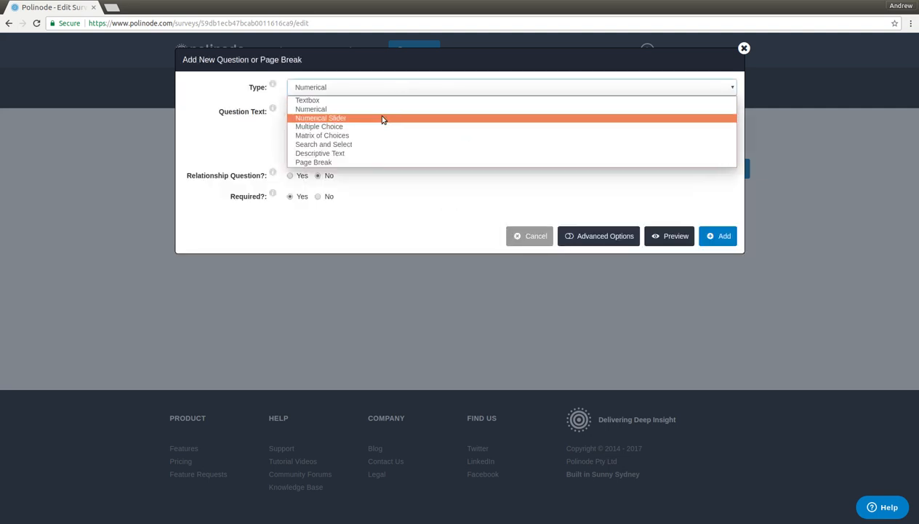
{"action": "left_click", "coordinate": [383, 119]}
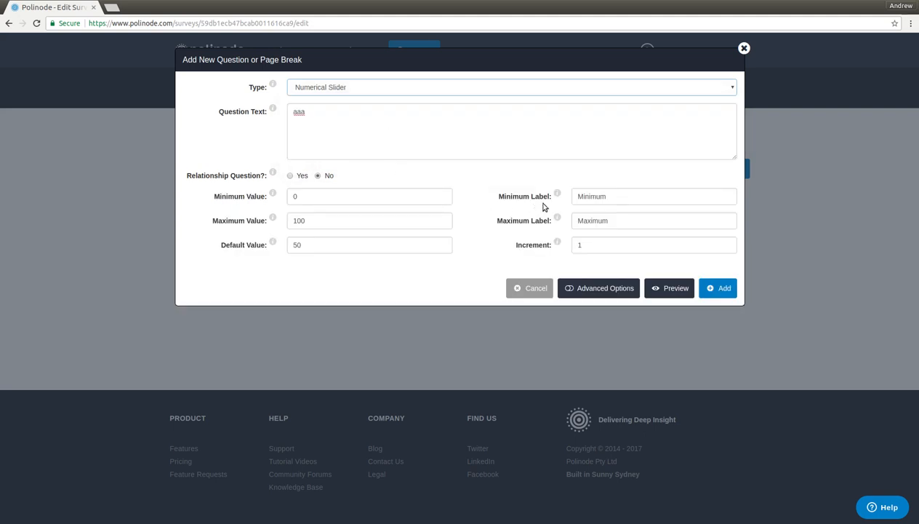
{"action": "left_click", "coordinate": [668, 288]}
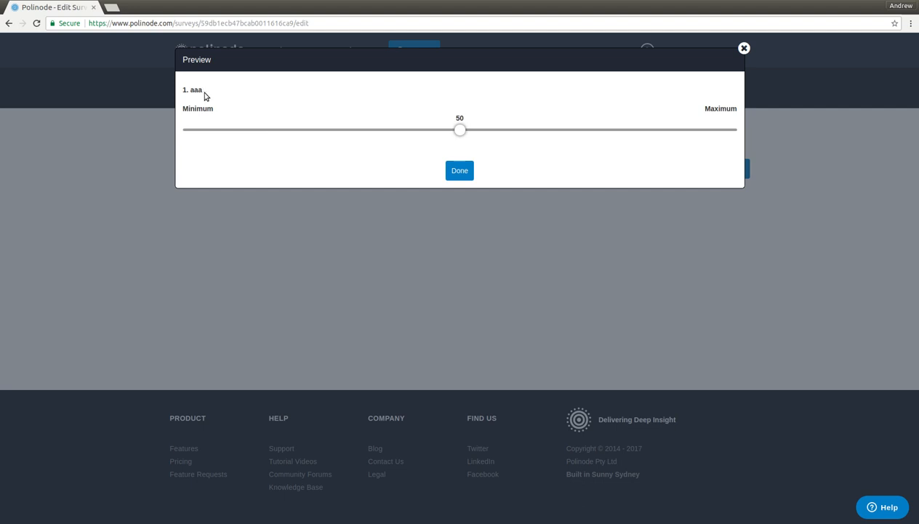
{"action": "left_click", "coordinate": [467, 132]}
{"action": "left_click_drag", "start_coordinate": [468, 132], "coordinate": [597, 157]}
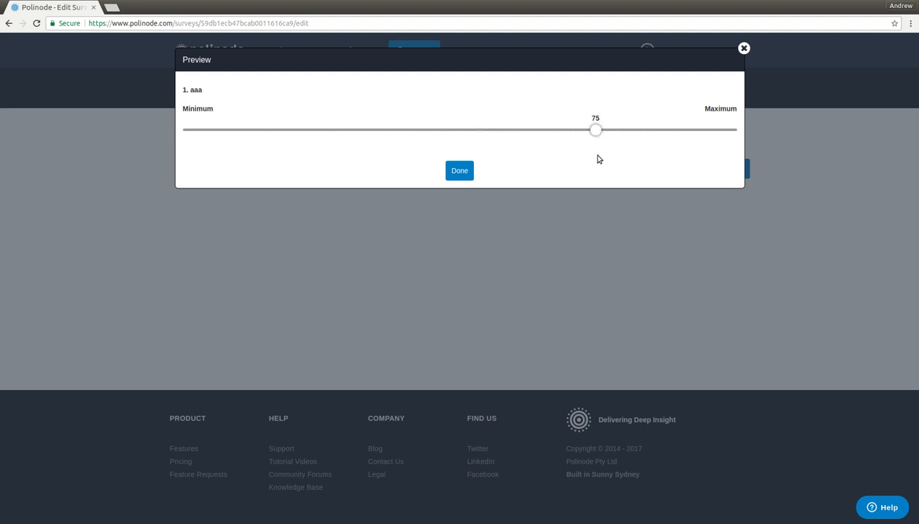
{"action": "left_click", "coordinate": [459, 171]}
Examine the slider's minimum and maximum values, their labels and the default value
{"action": "left_click", "coordinate": [343, 199]}
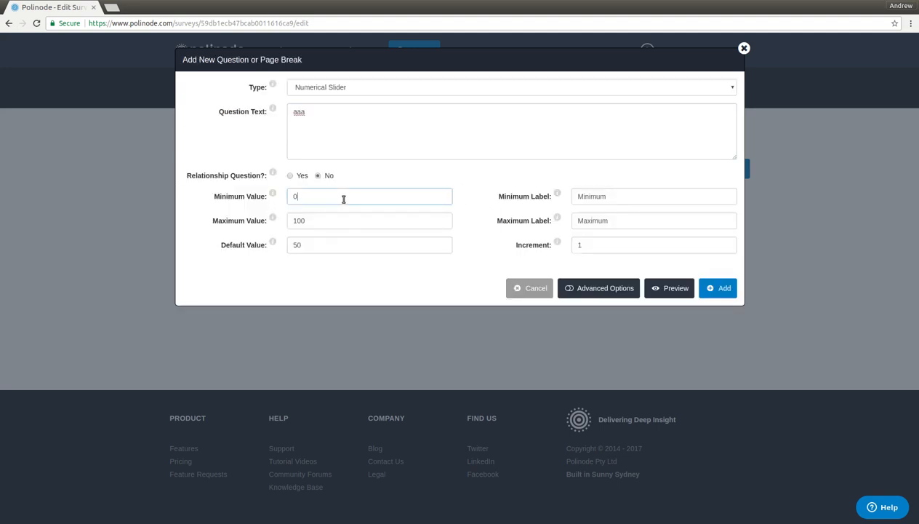
{"action": "double_click", "coordinate": [591, 198]}
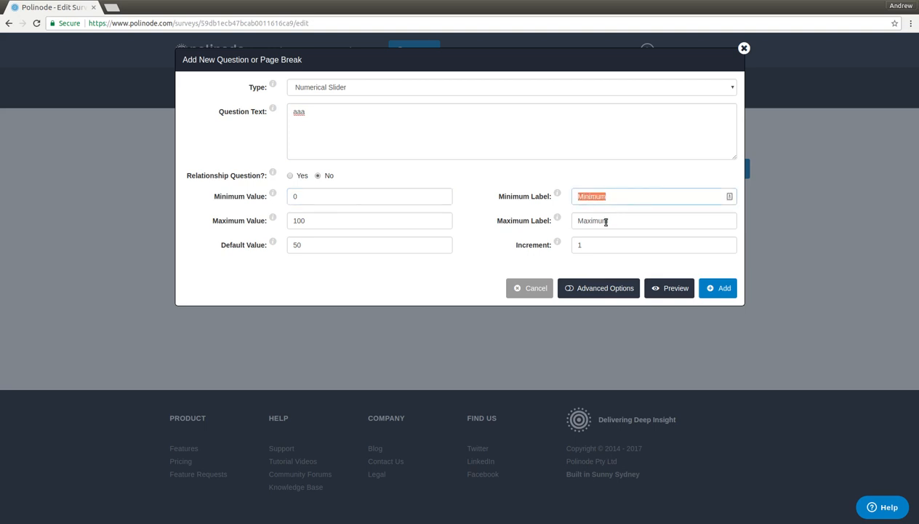
{"action": "left_click", "coordinate": [367, 225]}
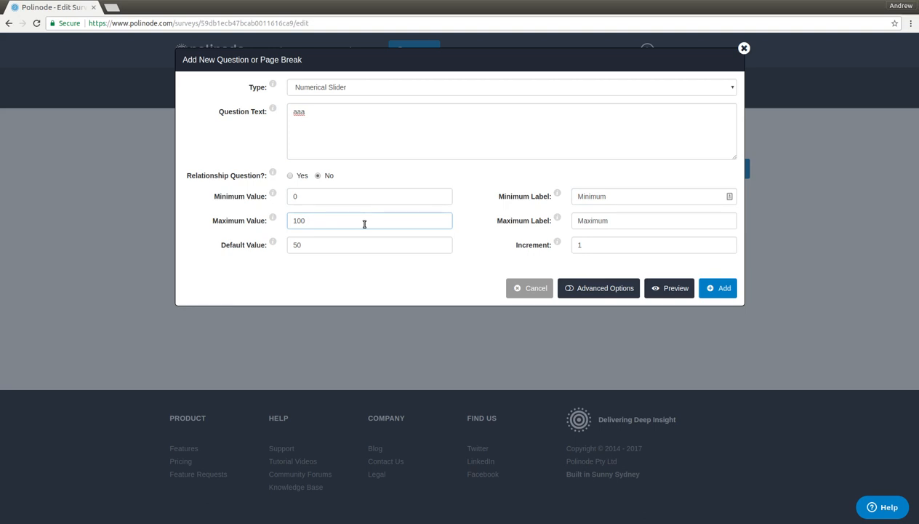
{"action": "double_click", "coordinate": [602, 223]}
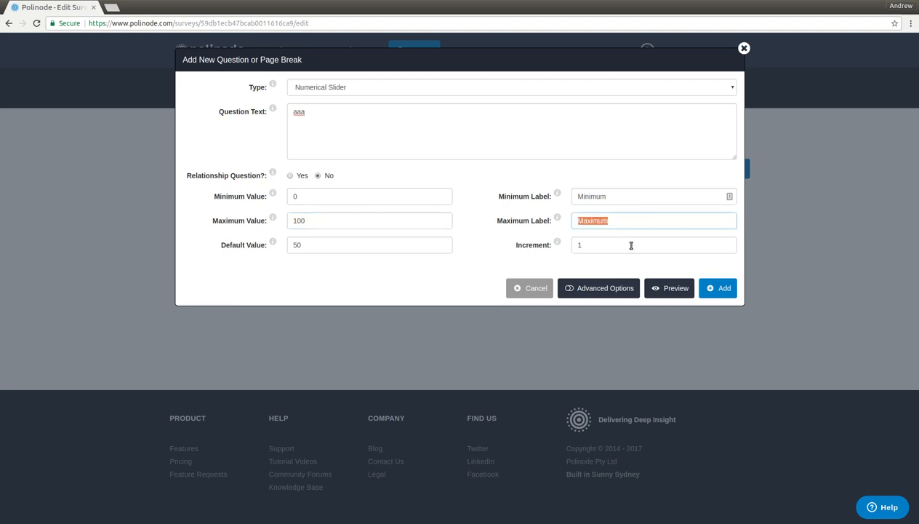
{"action": "left_click", "coordinate": [622, 218]}
{"action": "left_click", "coordinate": [335, 249]}
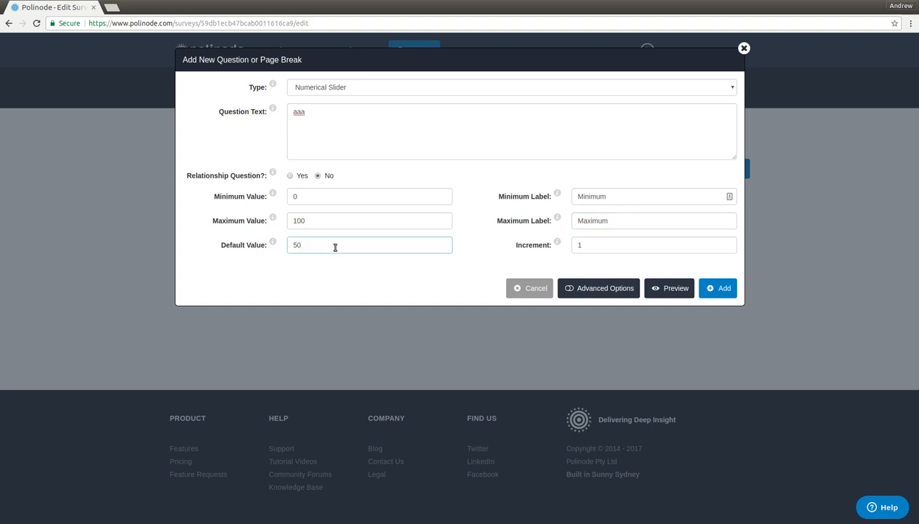
Set the slider's increment to 5 and test moving the slider in the question preview
{"action": "left_click", "coordinate": [617, 248]}
{"action": "key", "text": "BackSpace"}
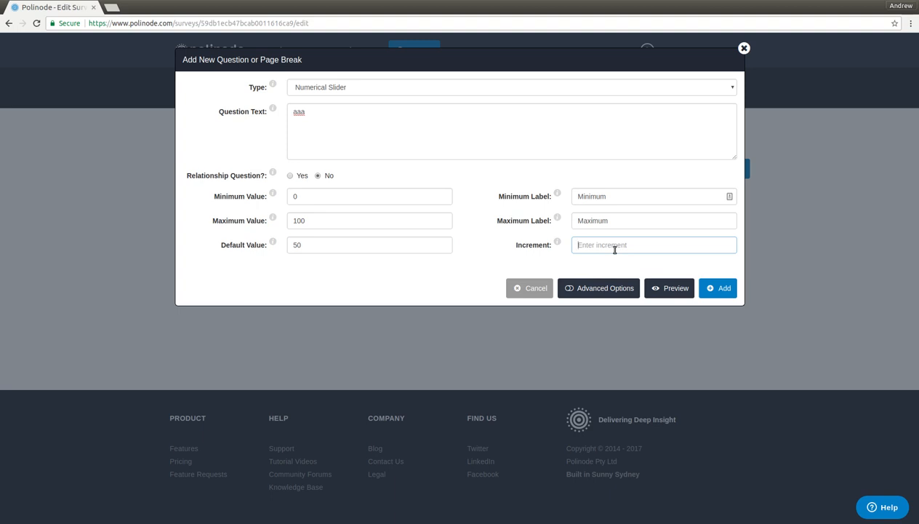
{"action": "type", "text": "5"}
{"action": "left_click", "coordinate": [673, 288]}
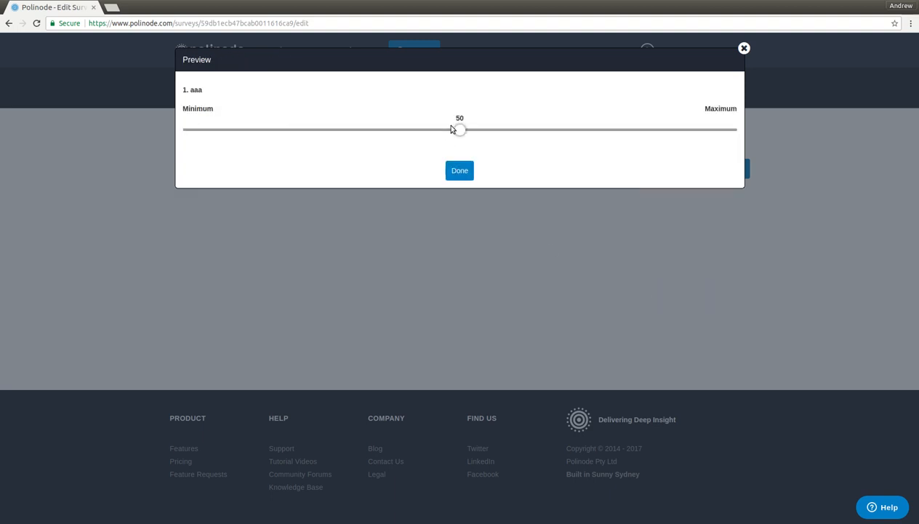
{"action": "left_click_drag", "start_coordinate": [451, 129], "coordinate": [486, 153]}
{"action": "left_click", "coordinate": [463, 172]}
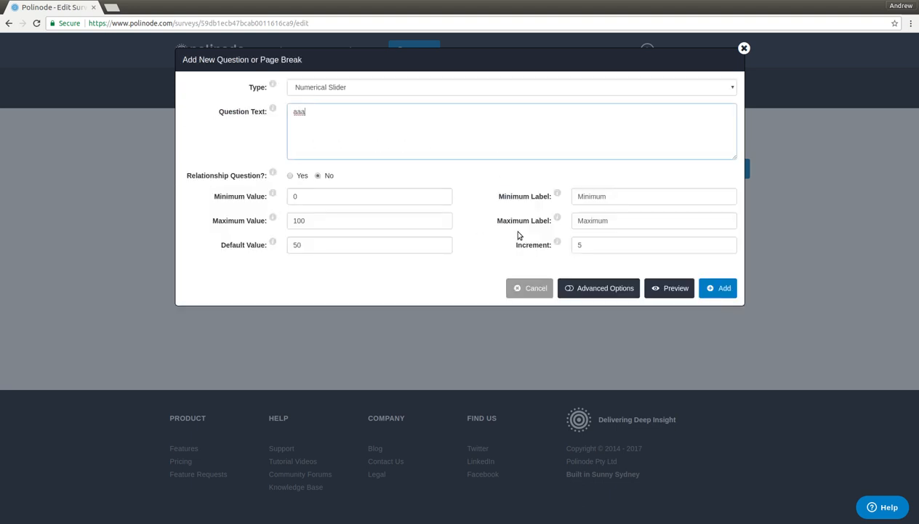
Preview the slider with the advanced Show value option set to No, restoring it to Yes and hiding the advanced options
{"action": "left_click", "coordinate": [603, 289]}
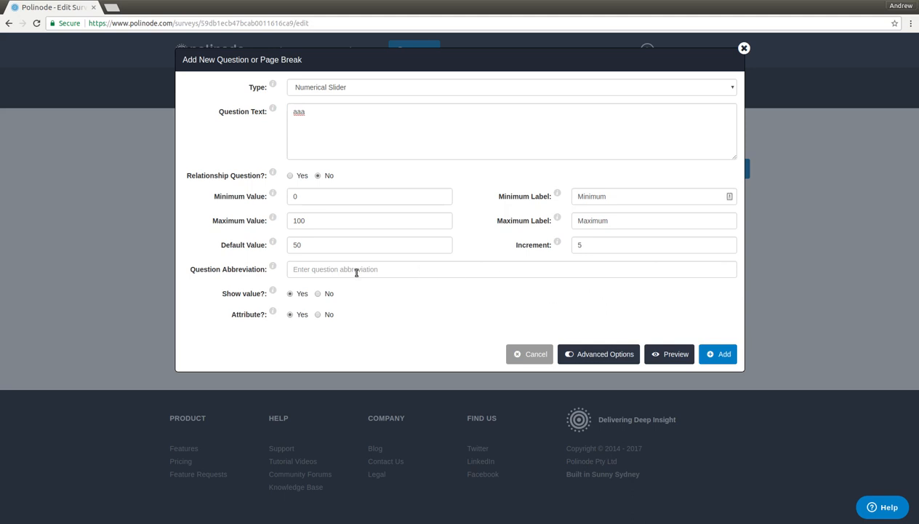
{"action": "left_click", "coordinate": [375, 87]}
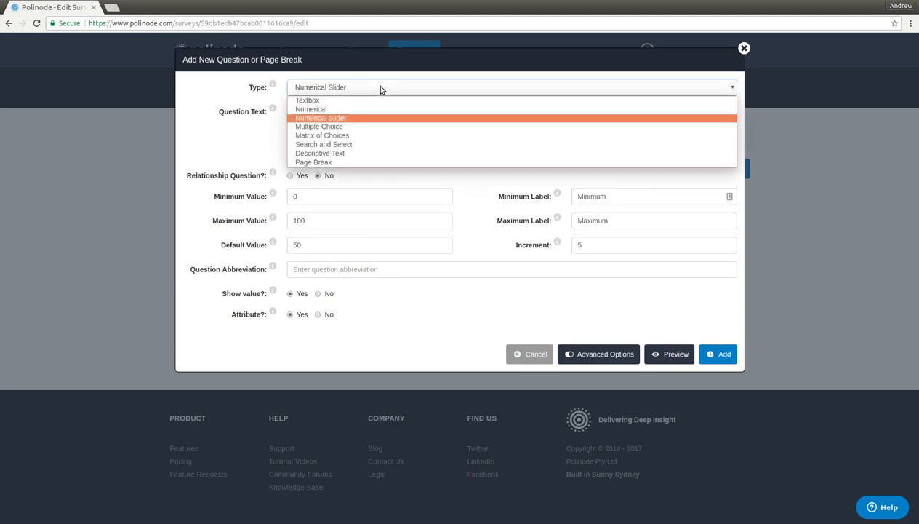
{"action": "left_click", "coordinate": [379, 88]}
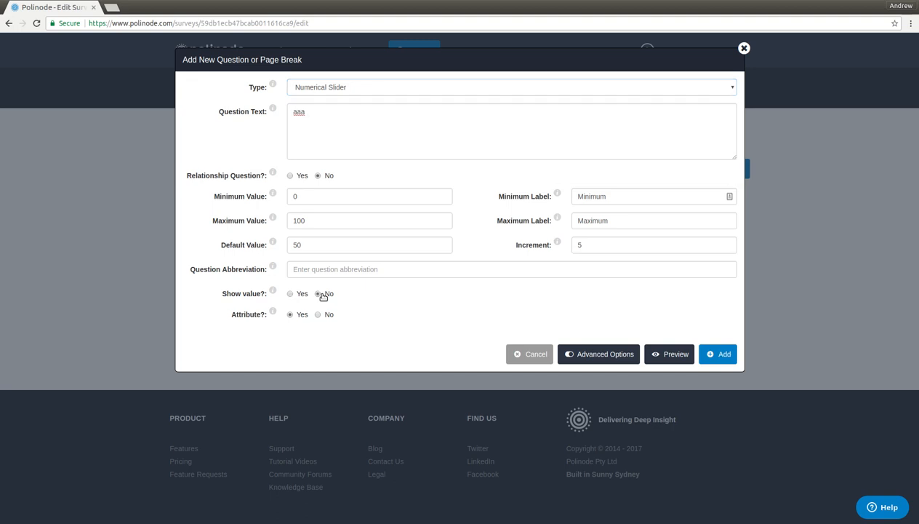
{"action": "left_click", "coordinate": [666, 353]}
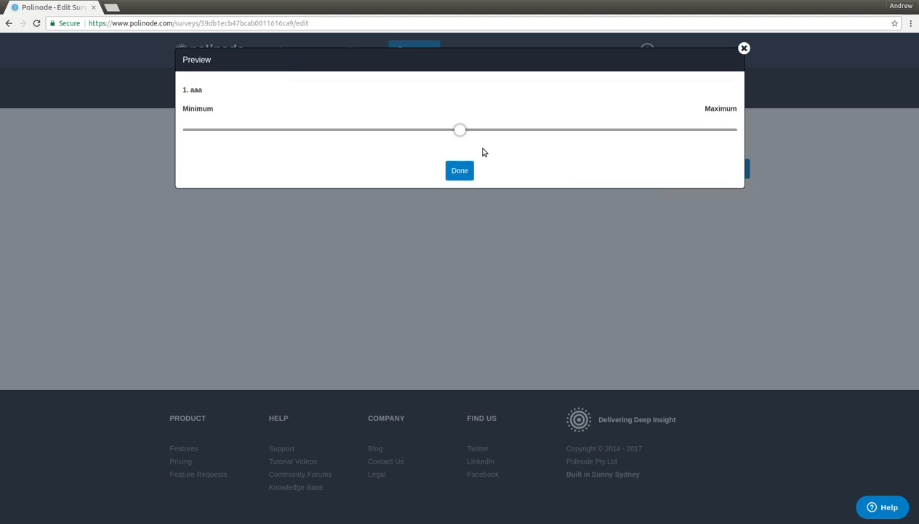
{"action": "mouse_move", "coordinate": [460, 135]}
{"action": "left_mouse_down"}
{"action": "mouse_move", "coordinate": [640, 119]}
{"action": "mouse_move", "coordinate": [515, 141]}
{"action": "mouse_move", "coordinate": [254, 140]}
{"action": "mouse_move", "coordinate": [460, 140]}
{"action": "left_mouse_up"}
{"action": "left_click", "coordinate": [458, 172]}
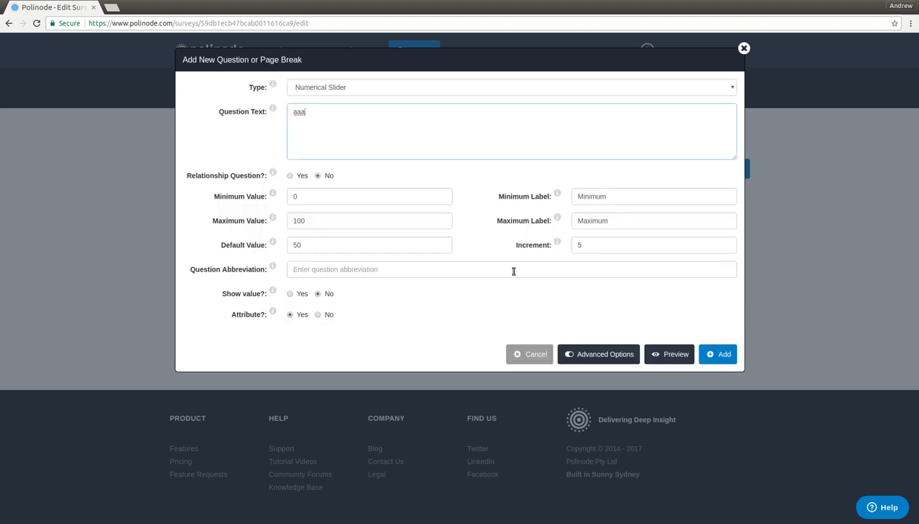
{"action": "left_click", "coordinate": [290, 294]}
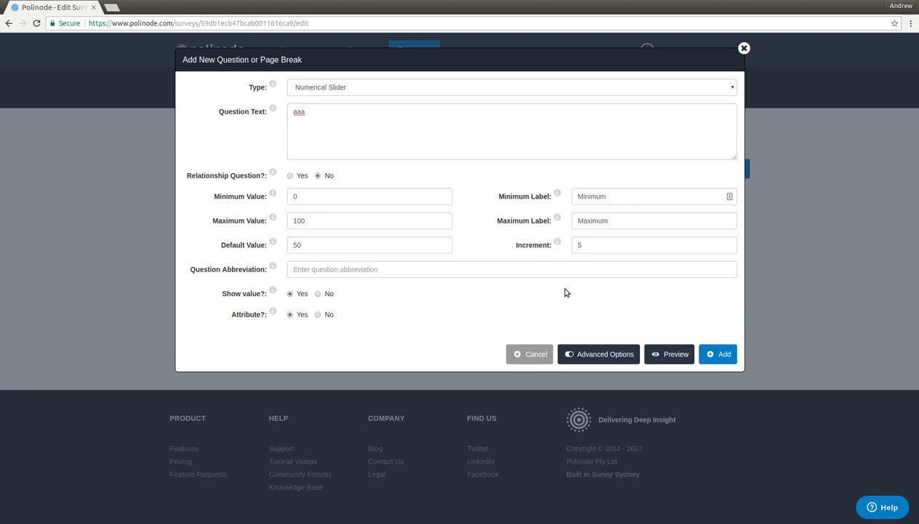
{"action": "left_click", "coordinate": [590, 353]}
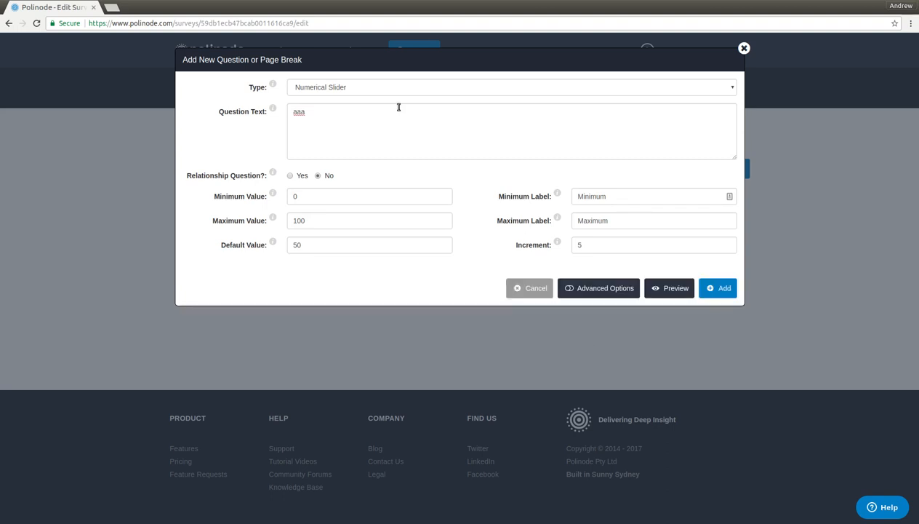
Change the question type to Multiple Choice and test its preview by selecting Option 1 and Option 2
{"action": "left_click", "coordinate": [402, 92]}
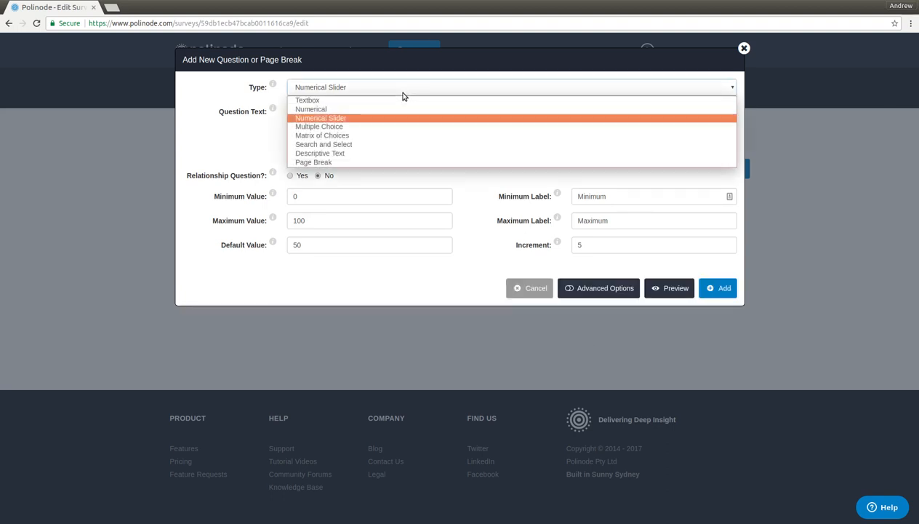
{"action": "left_click", "coordinate": [385, 127]}
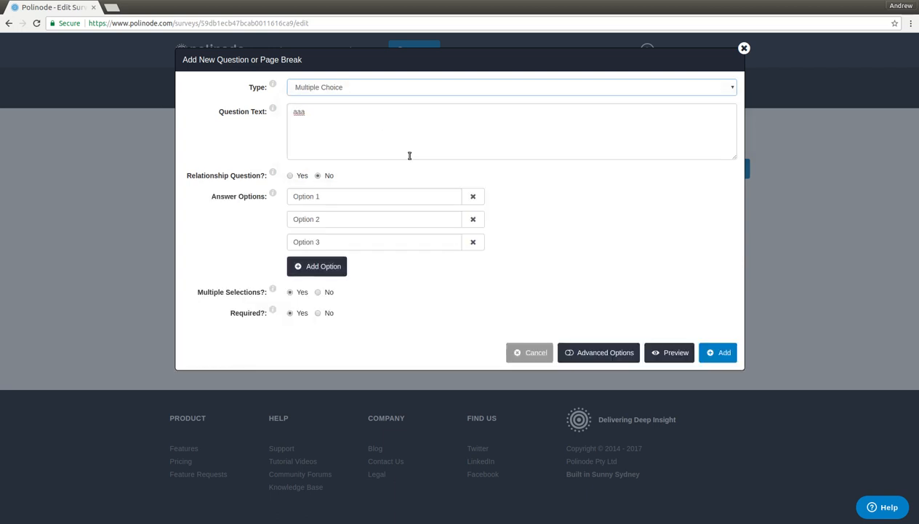
{"action": "left_click", "coordinate": [396, 112]}
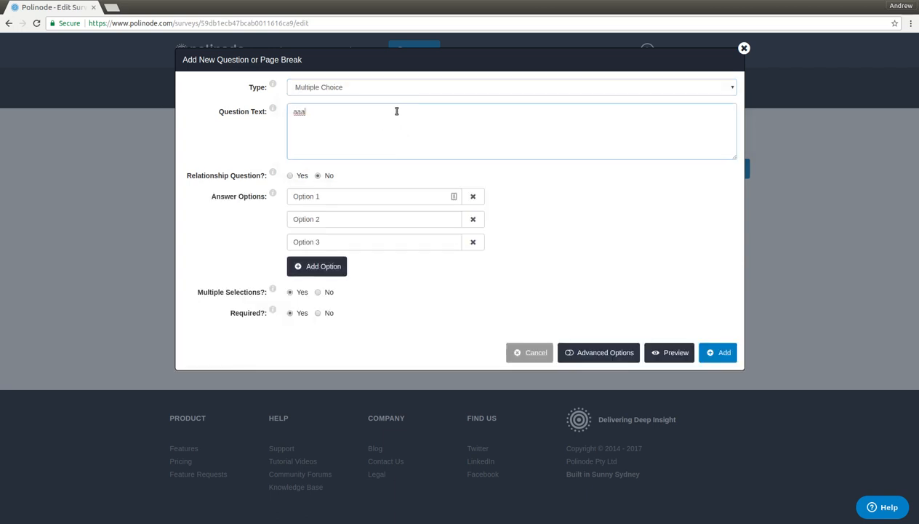
{"action": "left_click", "coordinate": [363, 218]}
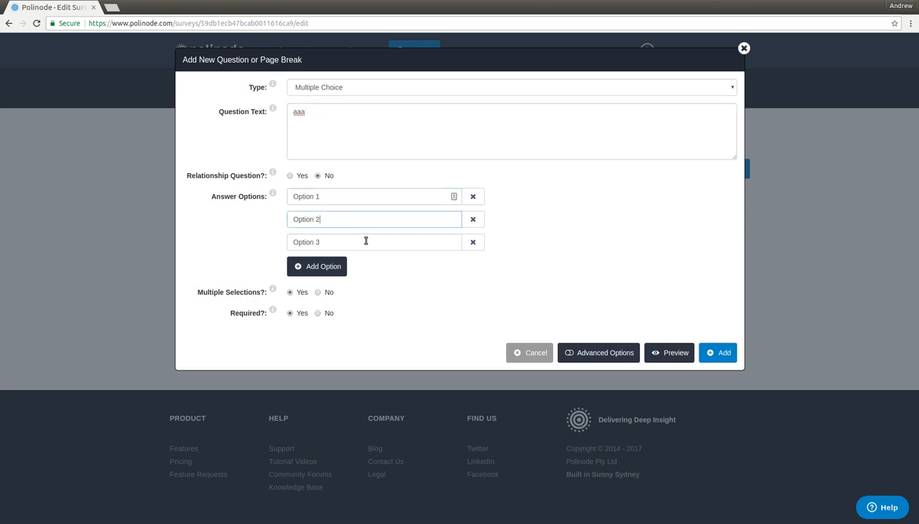
{"action": "left_click", "coordinate": [366, 241]}
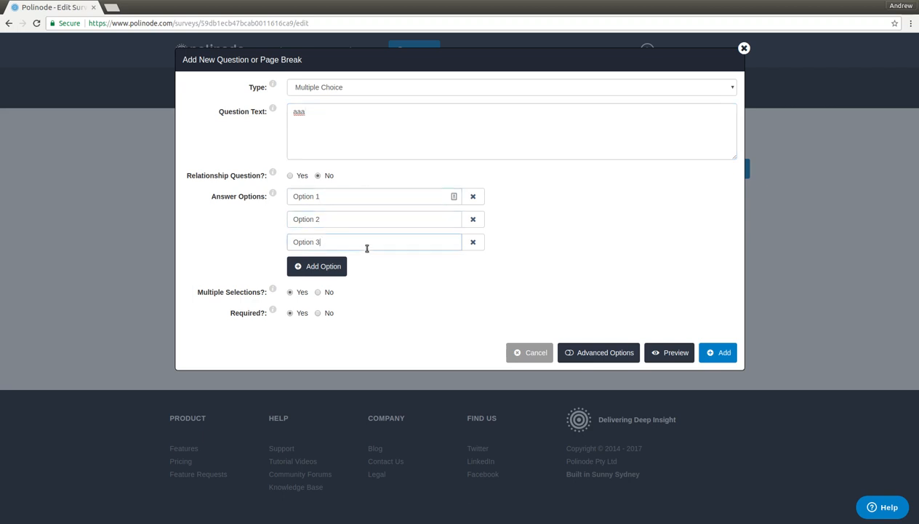
{"action": "left_click", "coordinate": [662, 350]}
{"action": "left_click", "coordinate": [211, 107]}
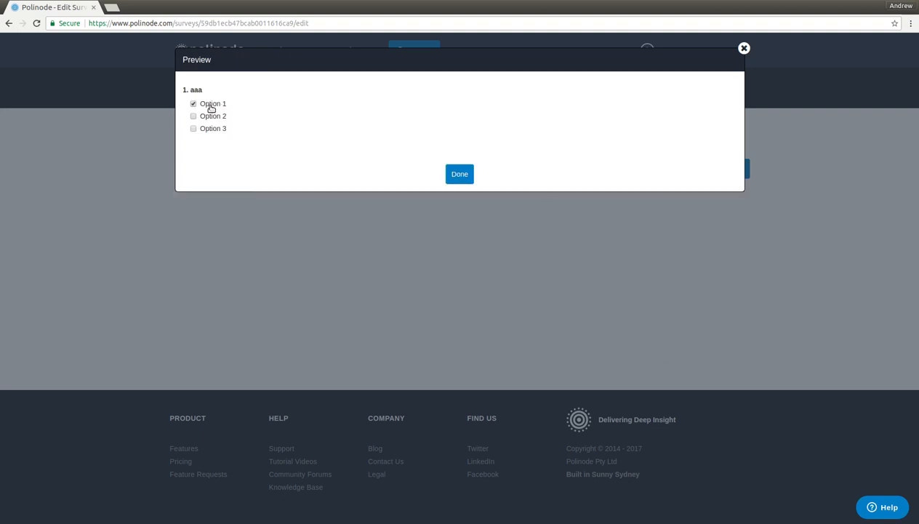
{"action": "left_click", "coordinate": [212, 116]}
{"action": "left_click", "coordinate": [459, 175]}
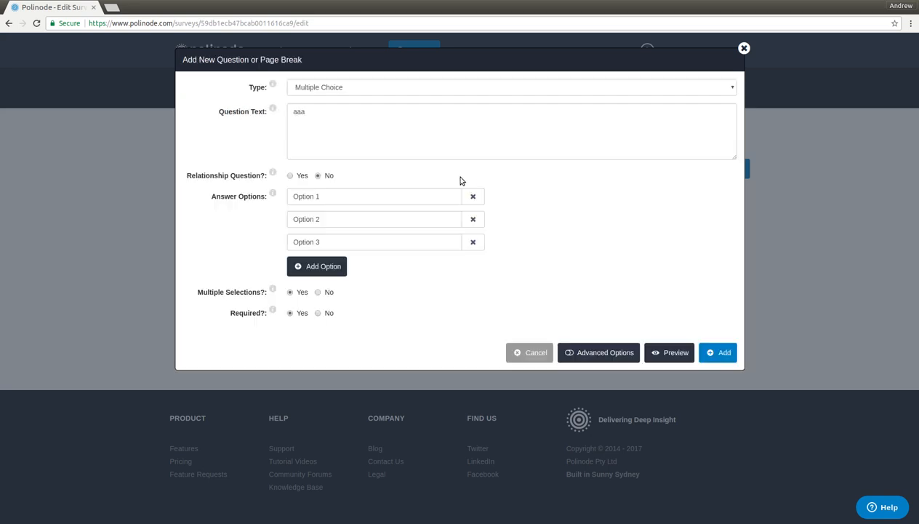
Rename the first answer option to "Option A" and check it in the preview
{"action": "left_click", "coordinate": [353, 197]}
{"action": "left_click", "coordinate": [354, 198]}
{"action": "type", "text": "A"}
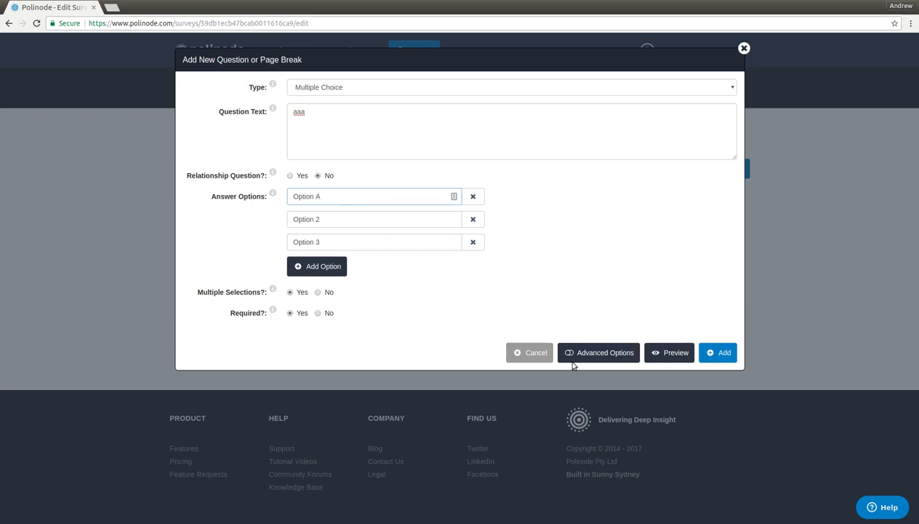
{"action": "left_click", "coordinate": [662, 352]}
{"action": "left_click", "coordinate": [461, 177]}
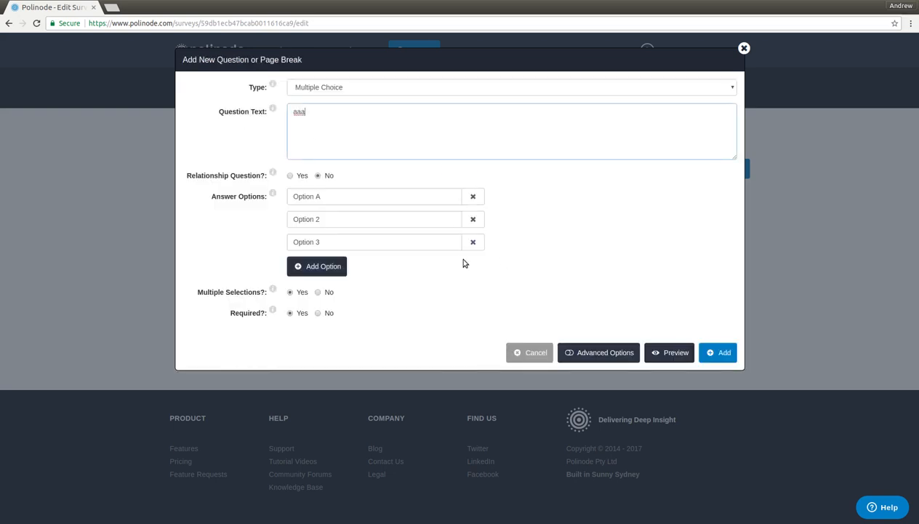
Add a fourth answer option to the multiple choice question and check it in the preview
{"action": "left_click", "coordinate": [335, 268]}
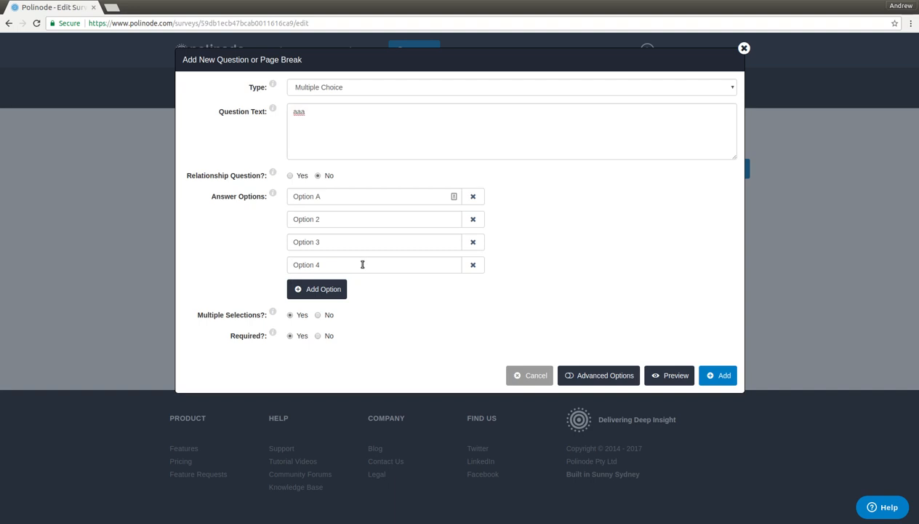
{"action": "left_click", "coordinate": [667, 374]}
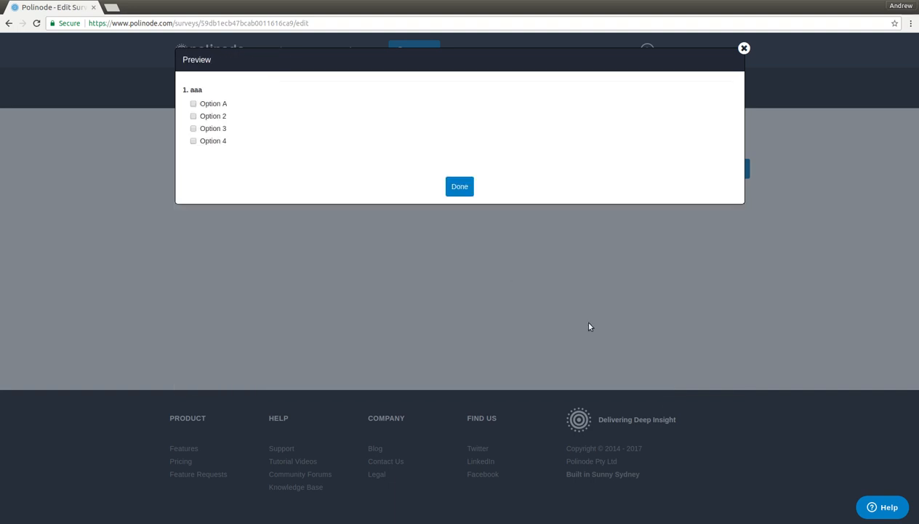
{"action": "left_click", "coordinate": [454, 190]}
Remove the answer option "Option 2" and check the remaining options in the preview
{"action": "left_click", "coordinate": [478, 220]}
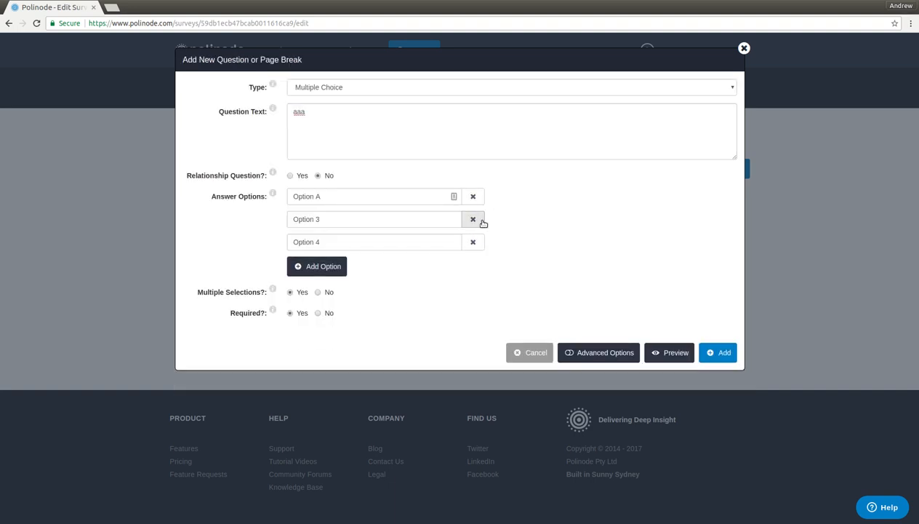
{"action": "left_click", "coordinate": [665, 353]}
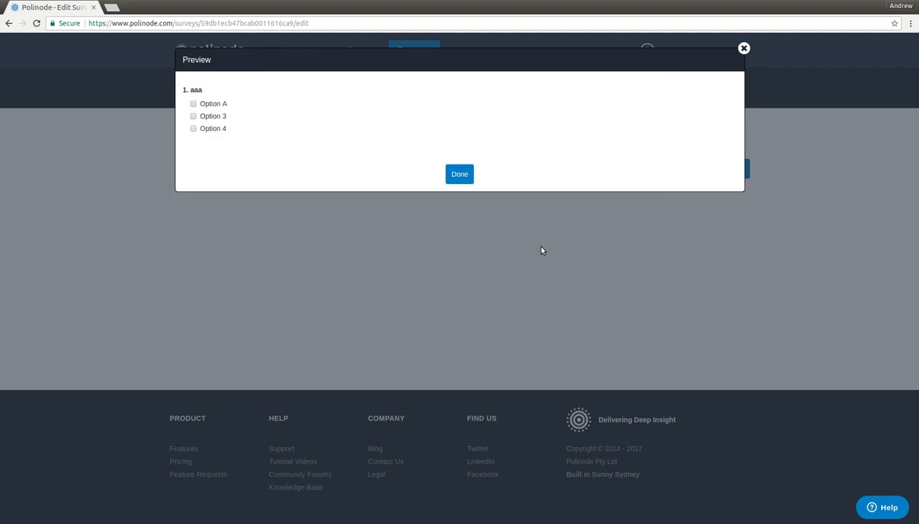
{"action": "left_click", "coordinate": [461, 176]}
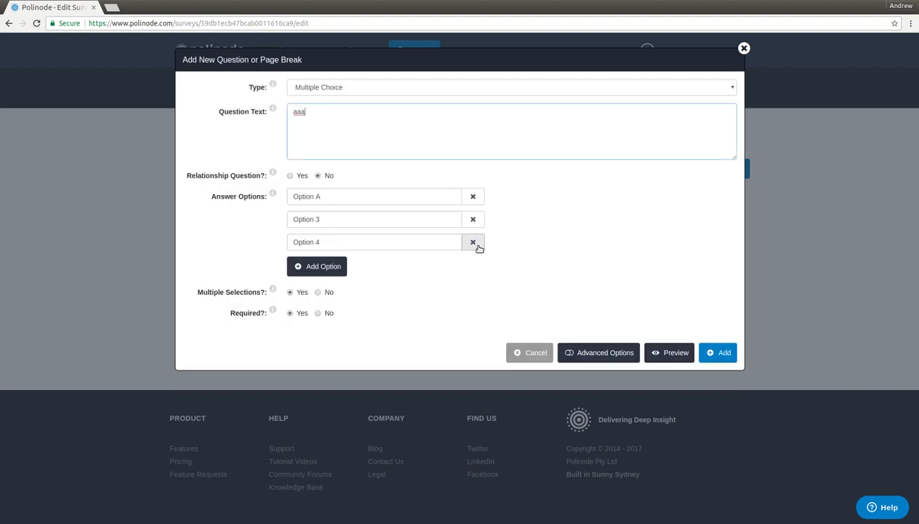
Preview the question with Multiple Selections set to No, and restore the setting to Yes
{"action": "left_click", "coordinate": [331, 294]}
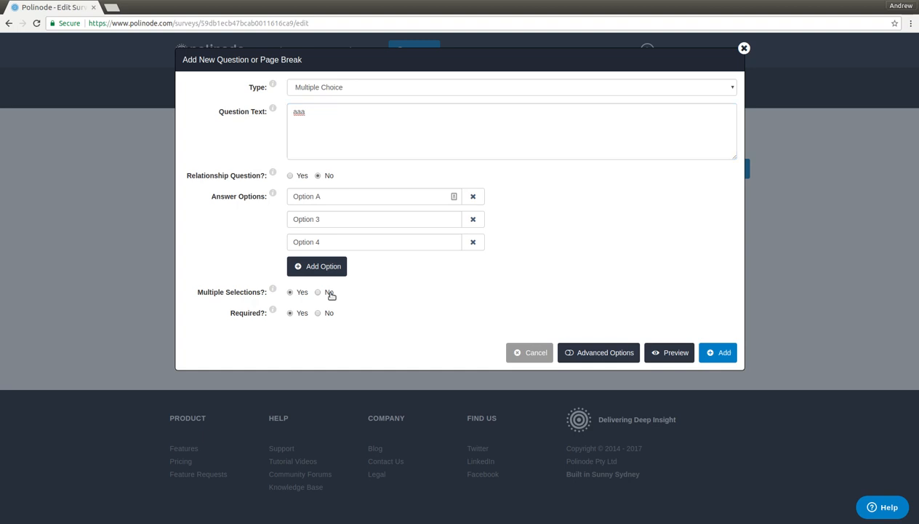
{"action": "left_click", "coordinate": [667, 353]}
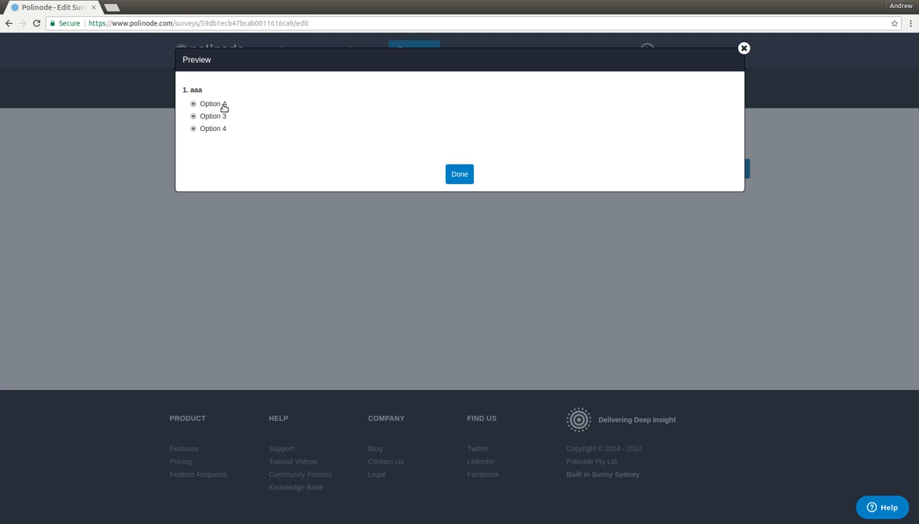
{"action": "left_click", "coordinate": [467, 180]}
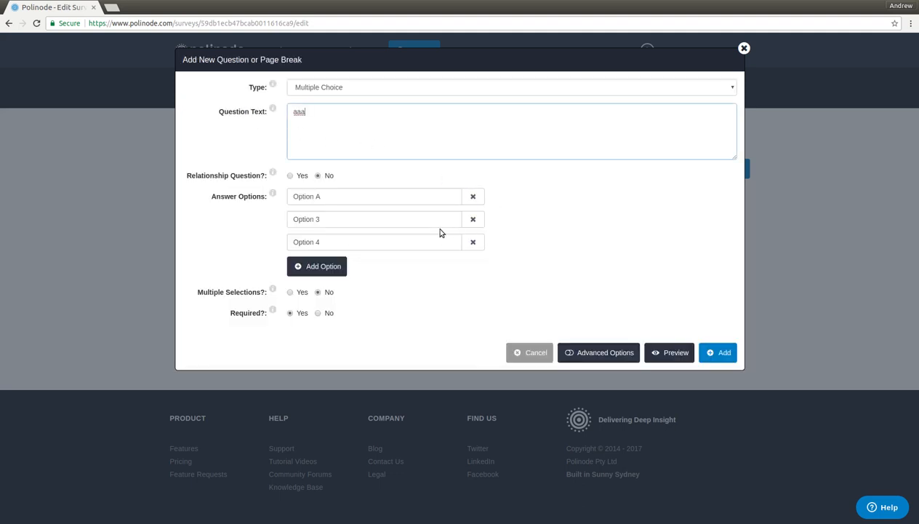
{"action": "left_click", "coordinate": [300, 293]}
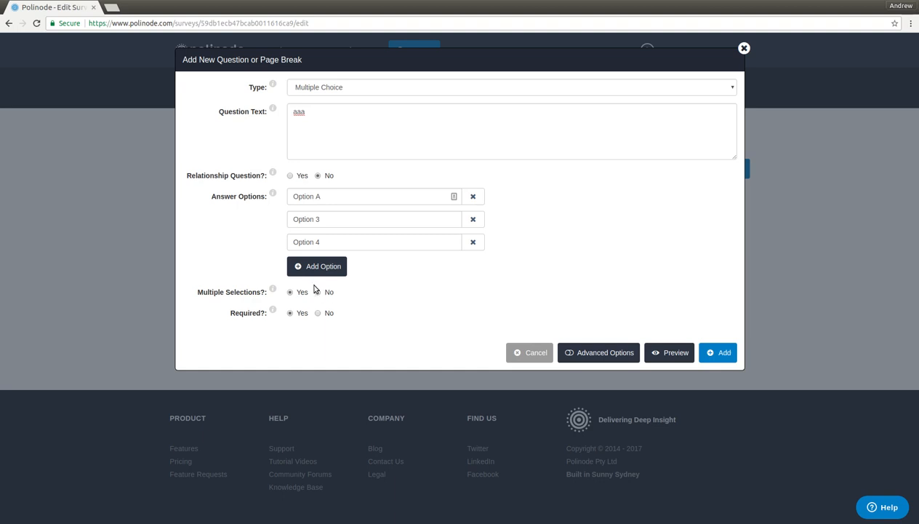
Show the advanced options, set the display type to Select from Dropdown, and test selecting the different options in the preview
{"action": "left_click", "coordinate": [587, 352]}
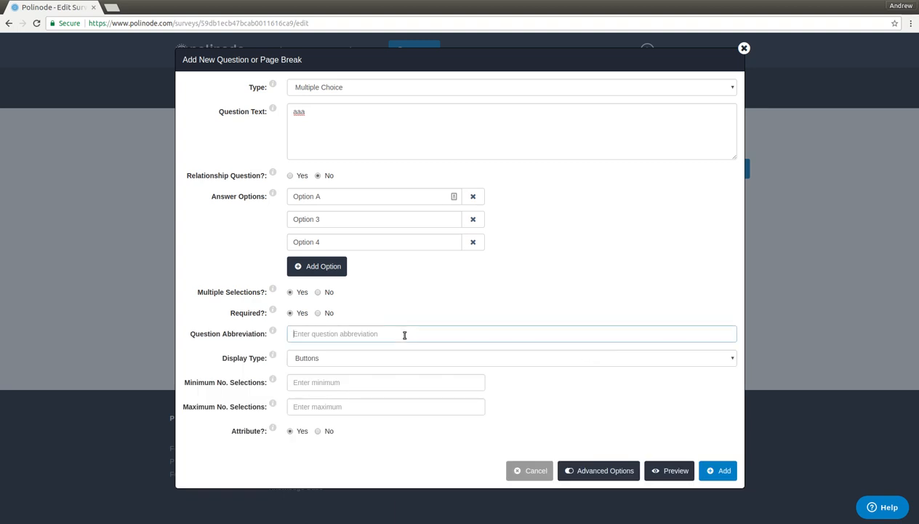
{"action": "left_click", "coordinate": [408, 362]}
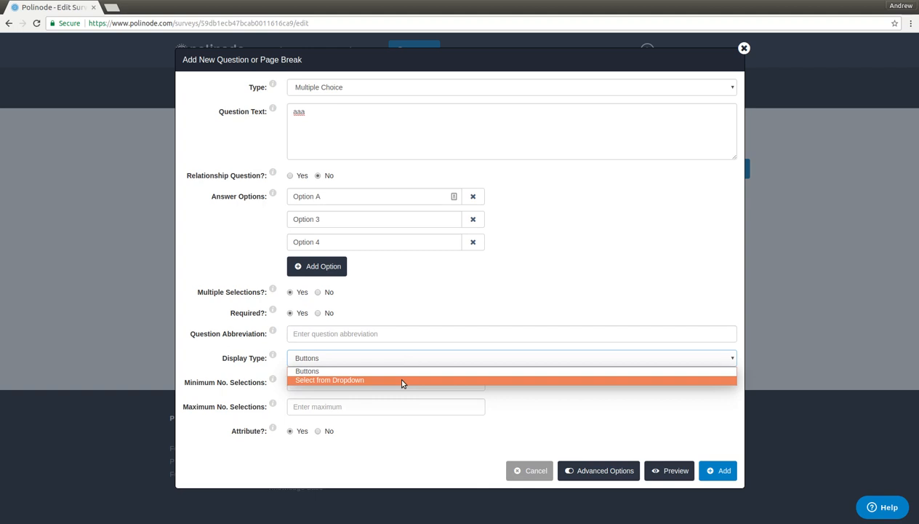
{"action": "left_click", "coordinate": [403, 381]}
{"action": "left_click", "coordinate": [667, 468]}
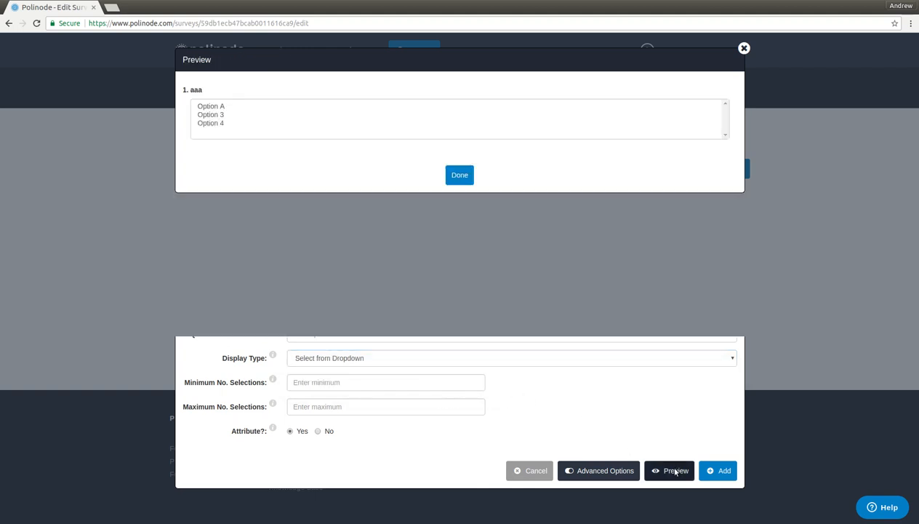
{"action": "left_click", "coordinate": [236, 123]}
{"action": "left_click", "coordinate": [236, 107]}
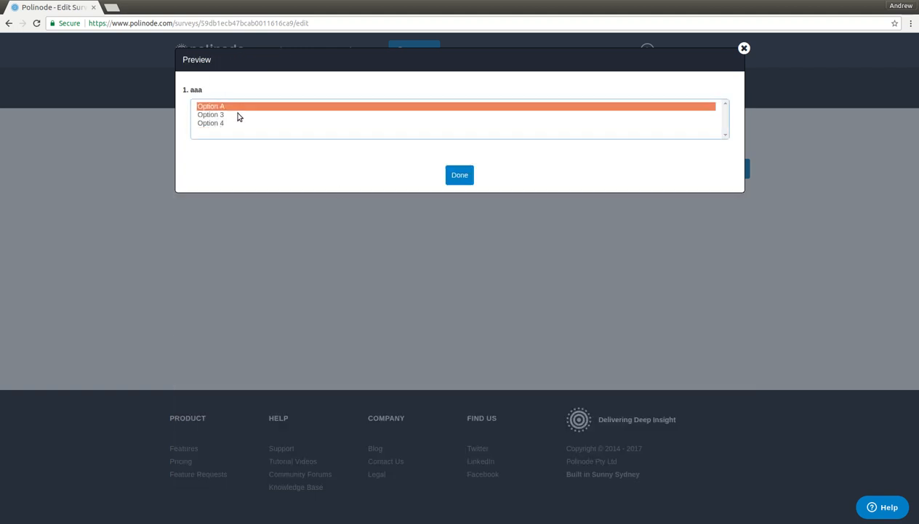
{"action": "left_click", "coordinate": [238, 115]}
{"action": "left_click", "coordinate": [249, 124]}
{"action": "left_click", "coordinate": [243, 113]}
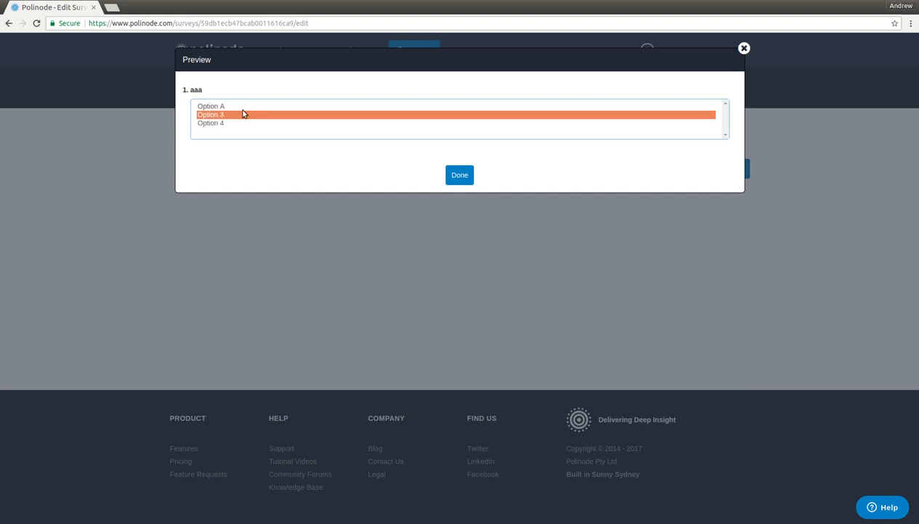
{"action": "left_click", "coordinate": [451, 175]}
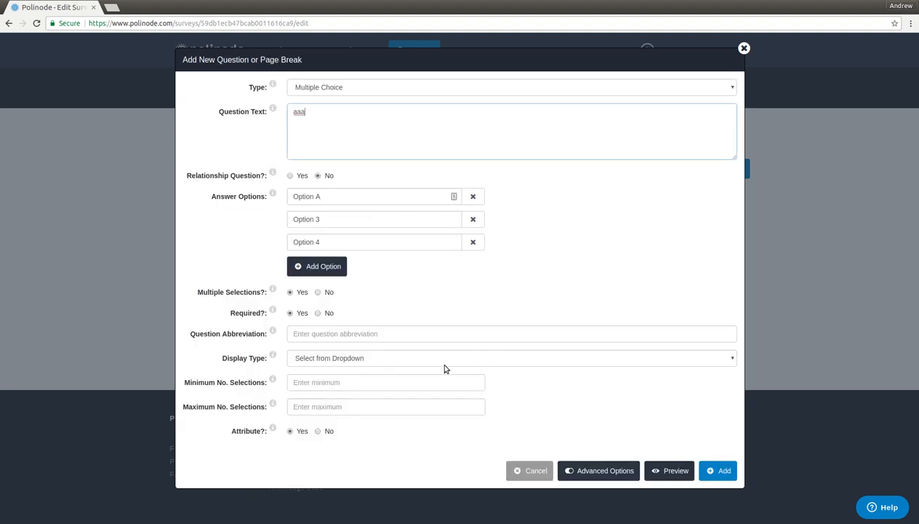
Set Multiple Selections to No and test the dropdown in the preview by selecting Option A and Option 3
{"action": "left_click", "coordinate": [323, 293]}
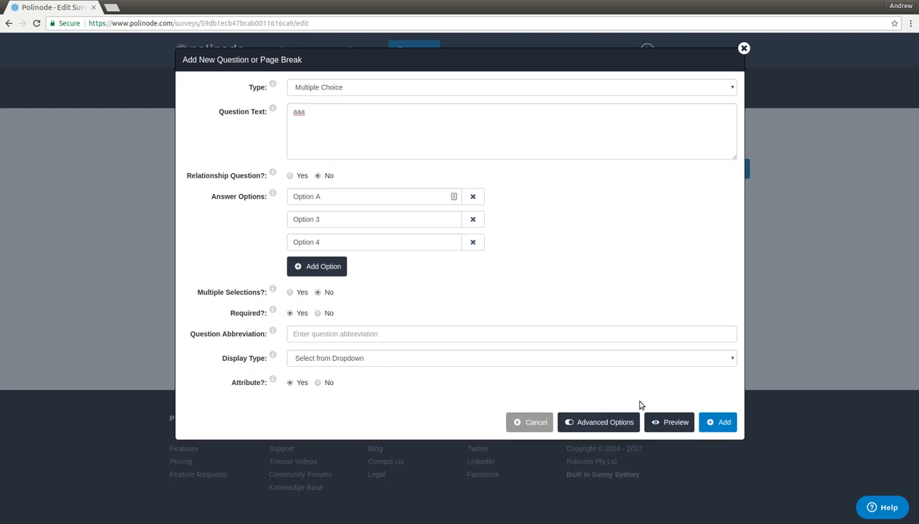
{"action": "left_click", "coordinate": [658, 420]}
{"action": "left_click", "coordinate": [340, 108]}
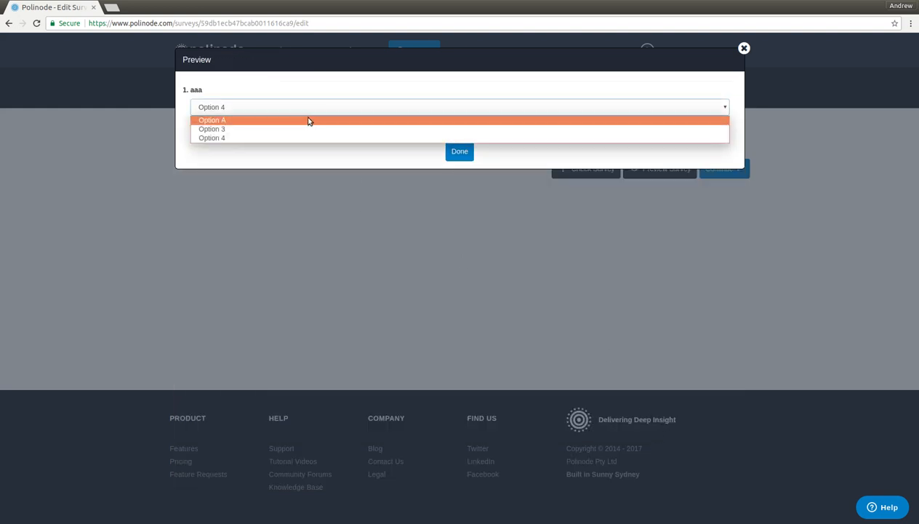
{"action": "left_click", "coordinate": [308, 119]}
{"action": "left_click", "coordinate": [318, 109]}
{"action": "left_click", "coordinate": [302, 132]}
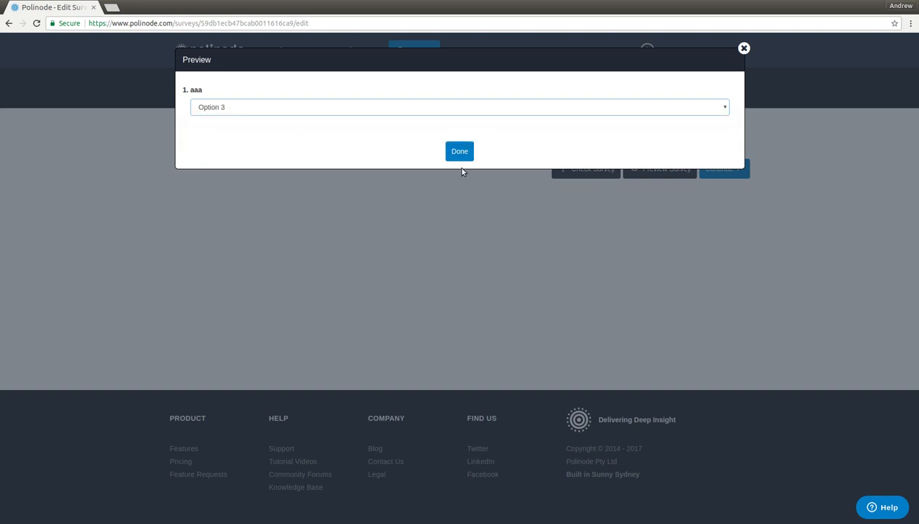
{"action": "left_click", "coordinate": [460, 151]}
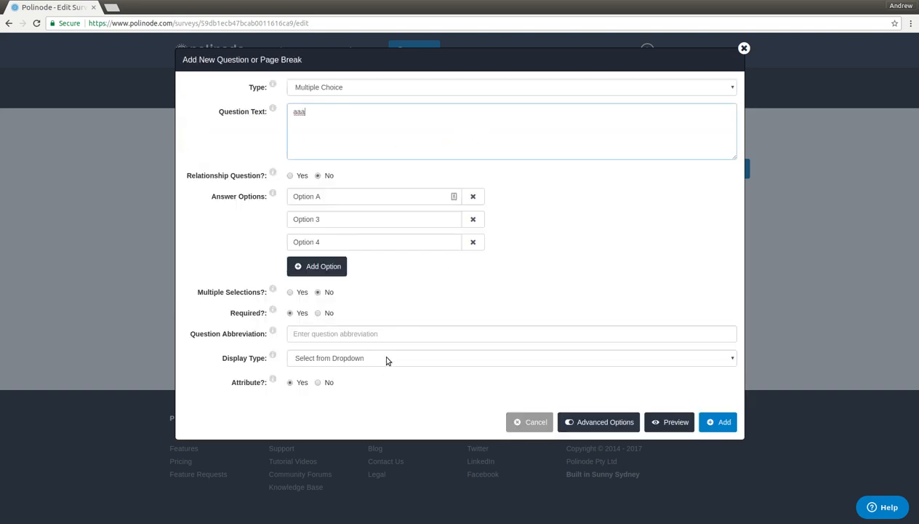
Set the display type to Buttons and restore Multiple Selections to Yes
{"action": "left_click", "coordinate": [387, 360]}
{"action": "left_click", "coordinate": [378, 370]}
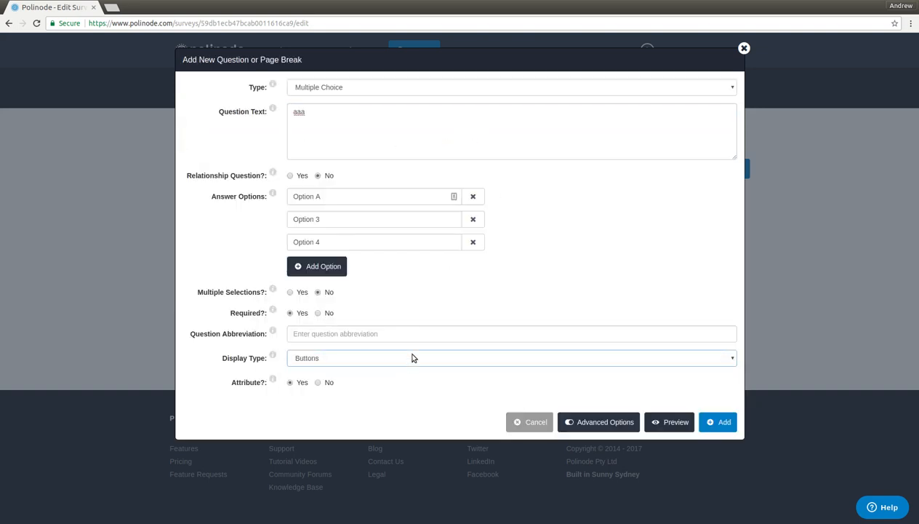
{"action": "left_click", "coordinate": [295, 293]}
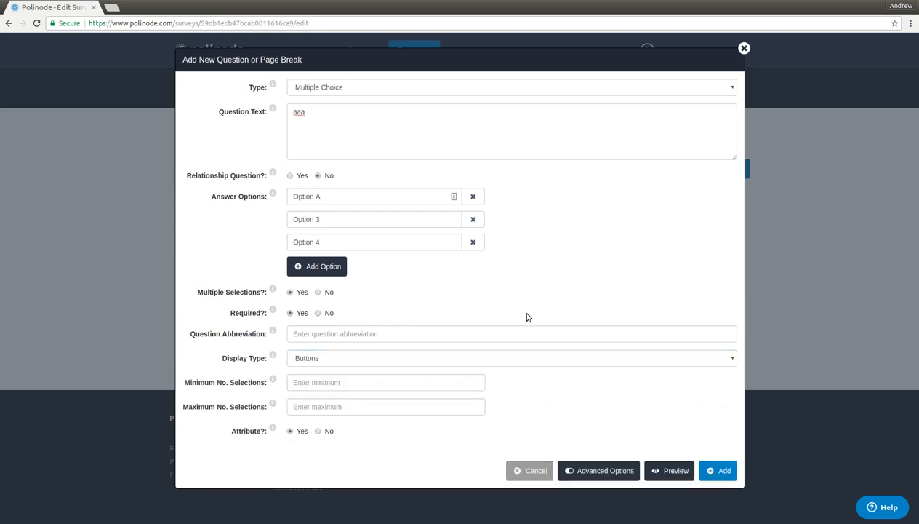
Examine the minimum and maximum number of selections fields, and hide the advanced options
{"action": "left_click", "coordinate": [377, 377]}
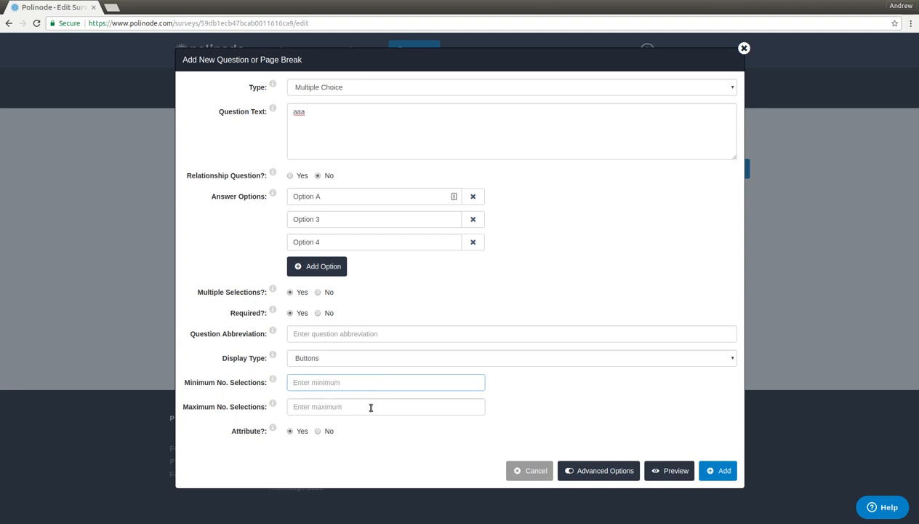
{"action": "left_click", "coordinate": [372, 404]}
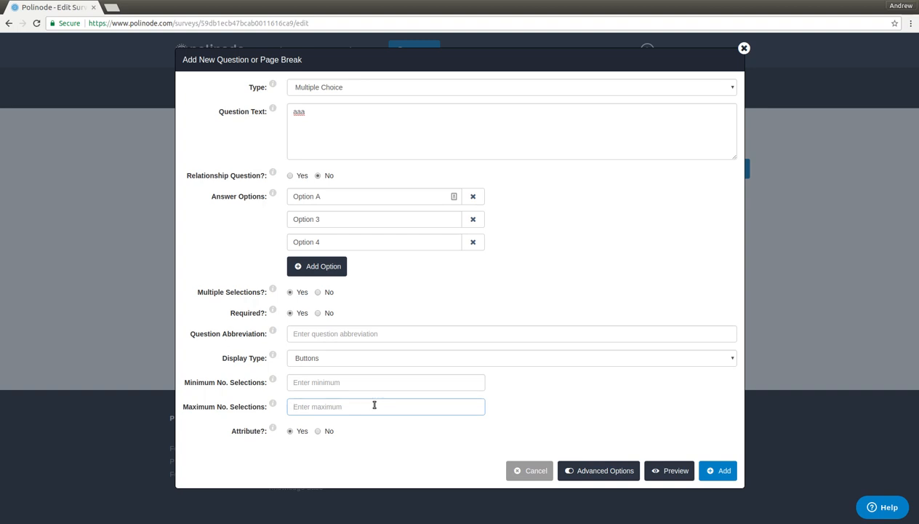
{"action": "left_click", "coordinate": [382, 382]}
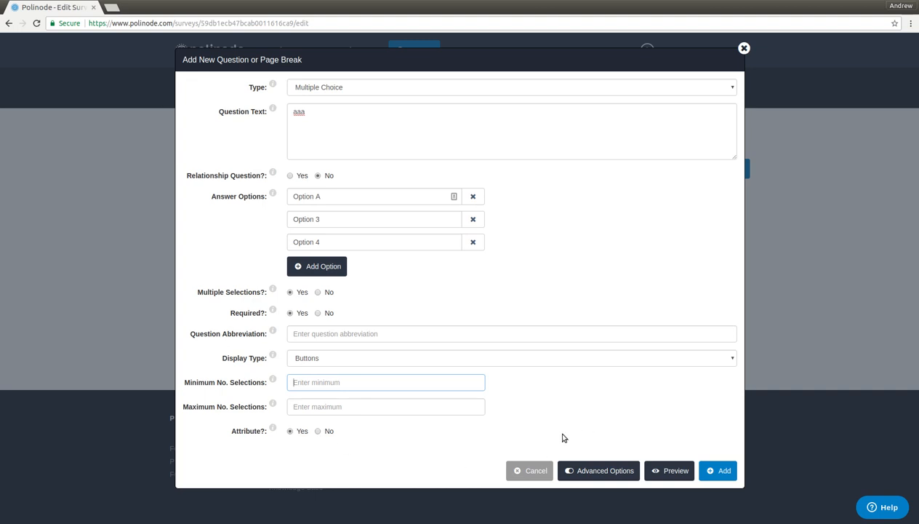
{"action": "left_click", "coordinate": [590, 461]}
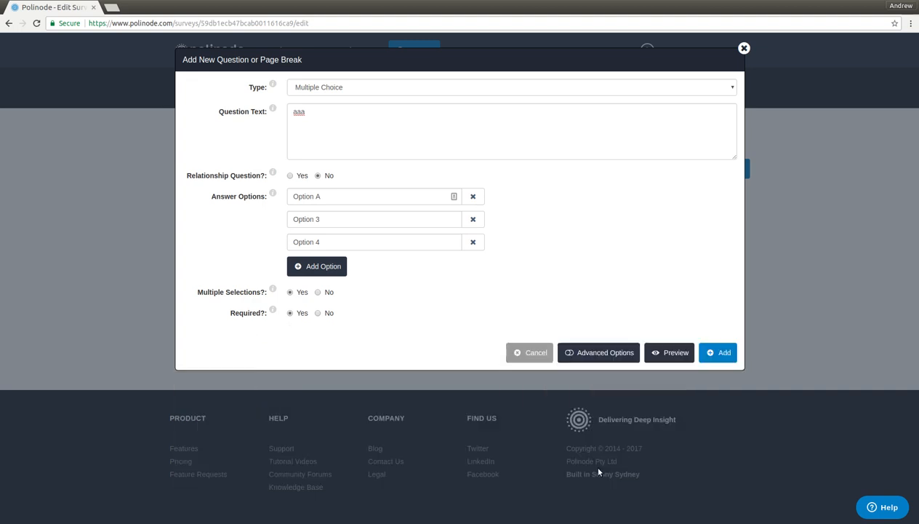
Change the question type to Matrix of Choices and test ticking several choices in the "Option A" and "Option 3" rows of the preview
{"action": "left_click", "coordinate": [464, 88]}
{"action": "left_click", "coordinate": [376, 136]}
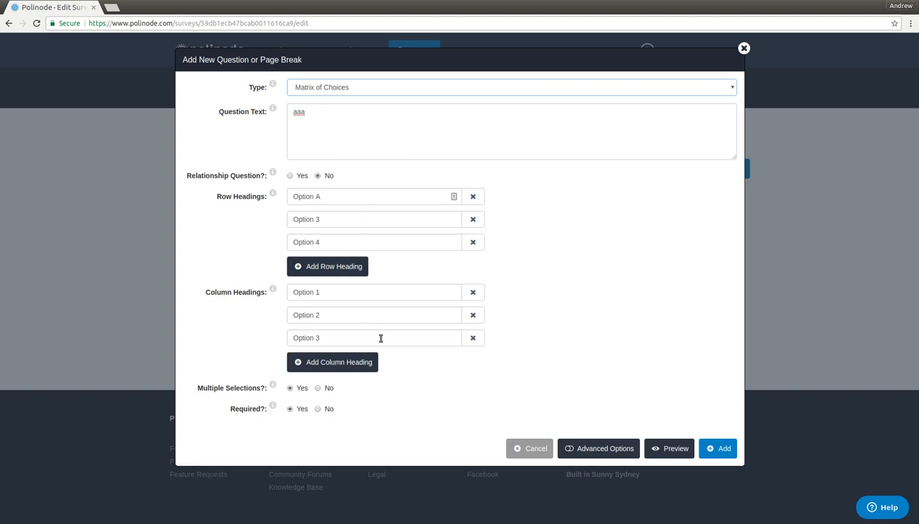
{"action": "left_click", "coordinate": [671, 448]}
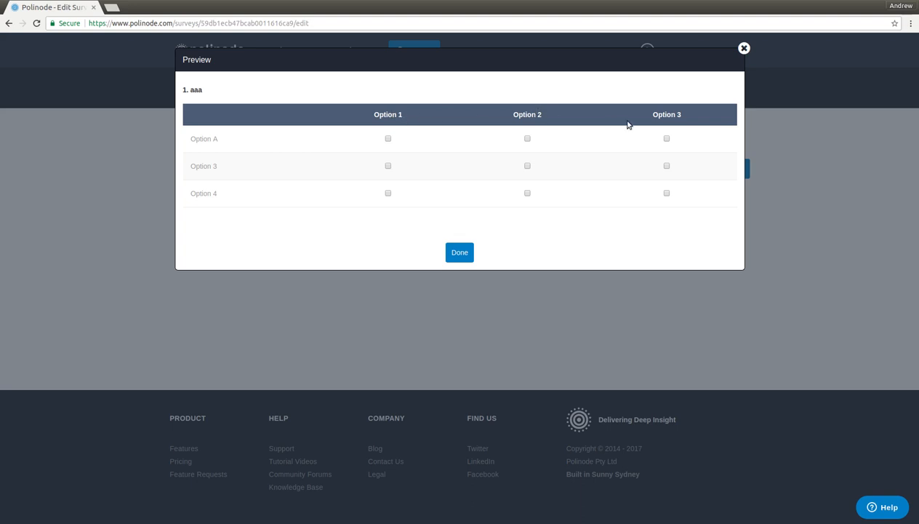
{"action": "left_click", "coordinate": [388, 139]}
{"action": "left_click", "coordinate": [527, 139]}
{"action": "left_click", "coordinate": [528, 166]}
{"action": "left_click", "coordinate": [666, 166]}
{"action": "left_click", "coordinate": [460, 252]}
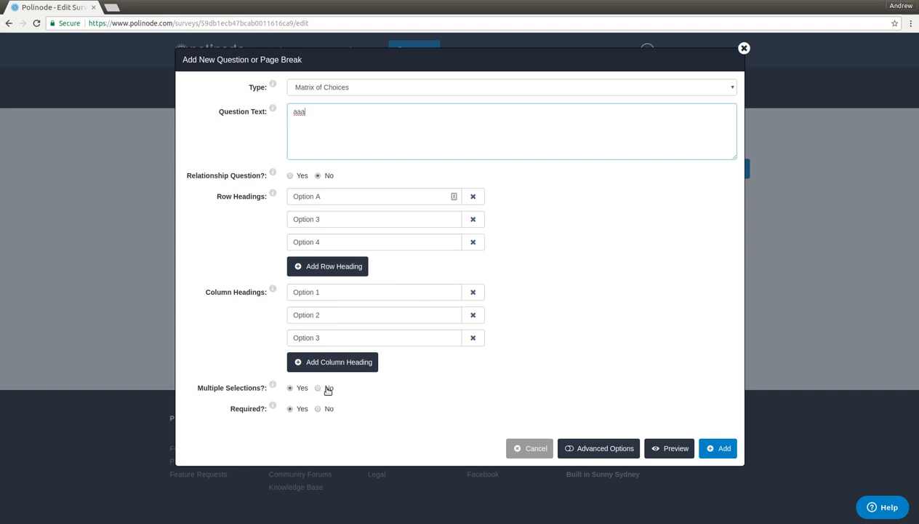
Set Multiple Selections to No for the matrix and test choosing one answer per row in the preview
{"action": "left_click", "coordinate": [664, 448]}
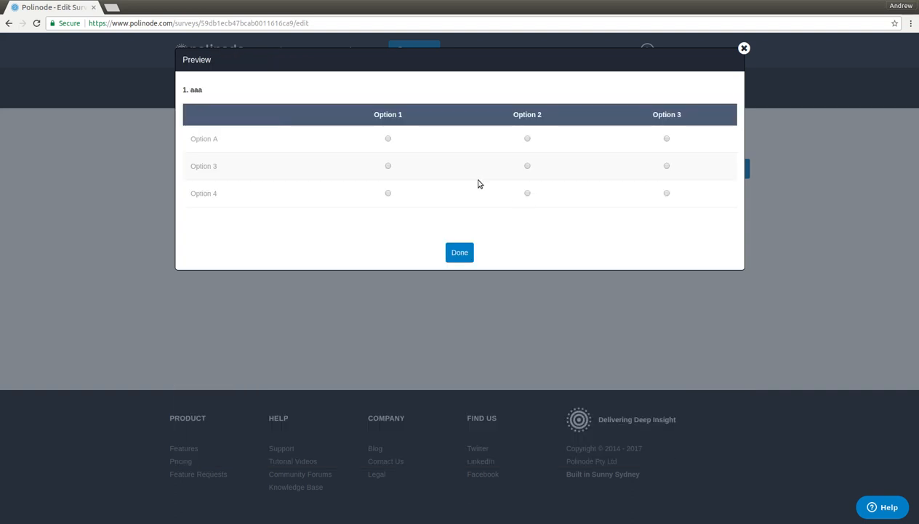
{"action": "left_click", "coordinate": [388, 138]}
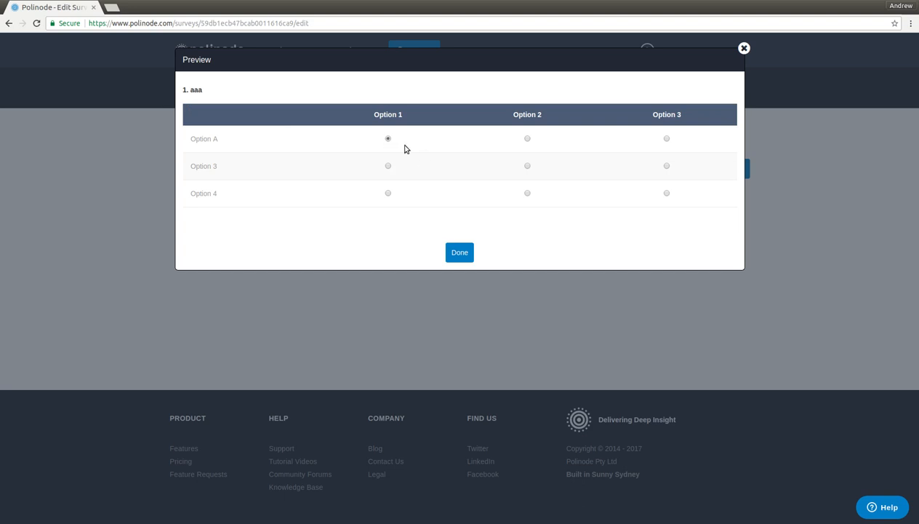
{"action": "left_click", "coordinate": [527, 166]}
{"action": "left_click", "coordinate": [666, 193]}
{"action": "left_click", "coordinate": [460, 252]}
Show the matrix question's advanced options, examine the question abbreviation field, and hide them again
{"action": "left_click", "coordinate": [591, 447]}
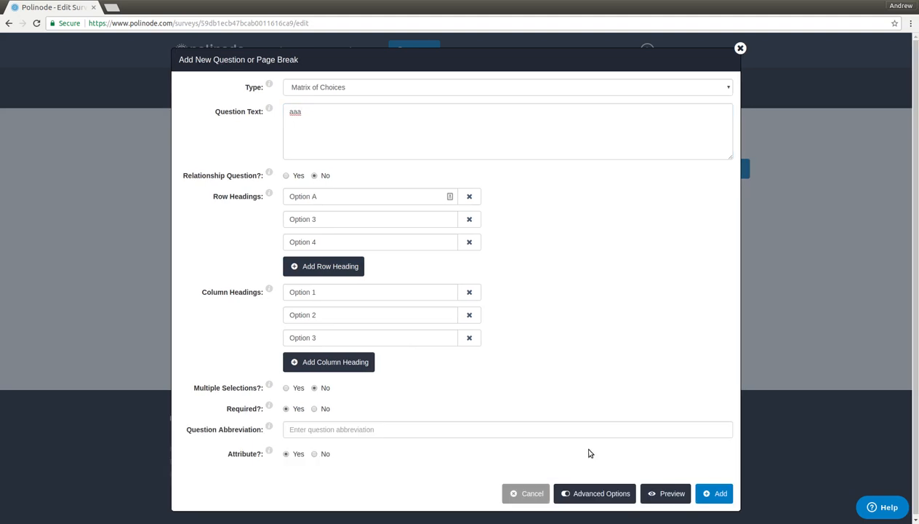
{"action": "left_click", "coordinate": [469, 432]}
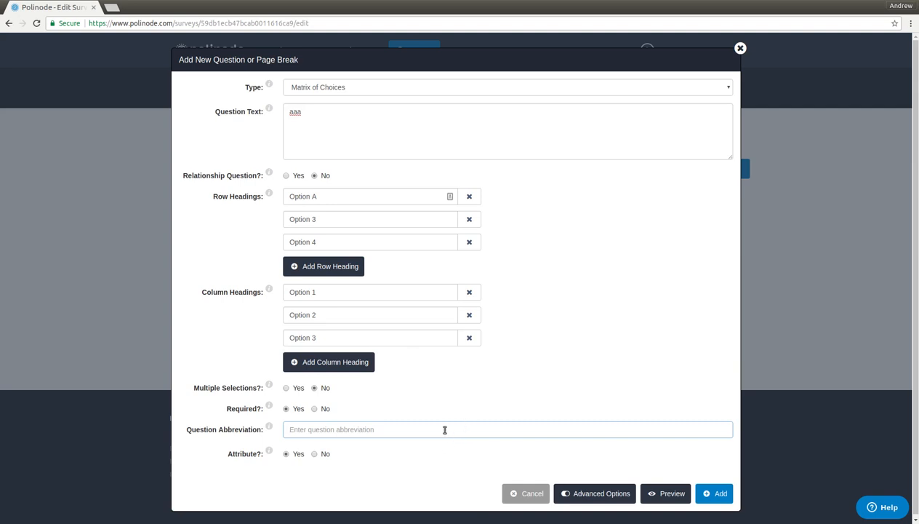
{"action": "left_click", "coordinate": [610, 499]}
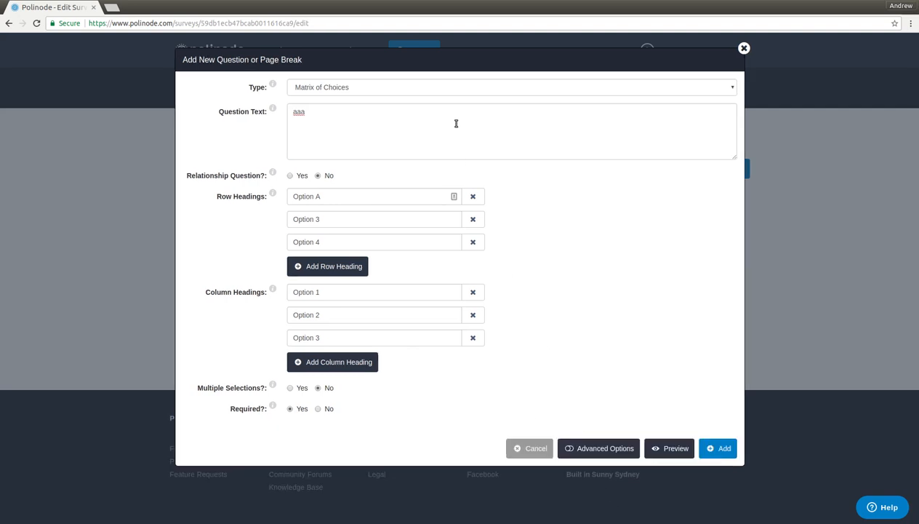
Change the question type to Search and Select and test the preview by searching for "op" and choosing Option 4
{"action": "left_click", "coordinate": [440, 91]}
{"action": "left_click", "coordinate": [391, 145]}
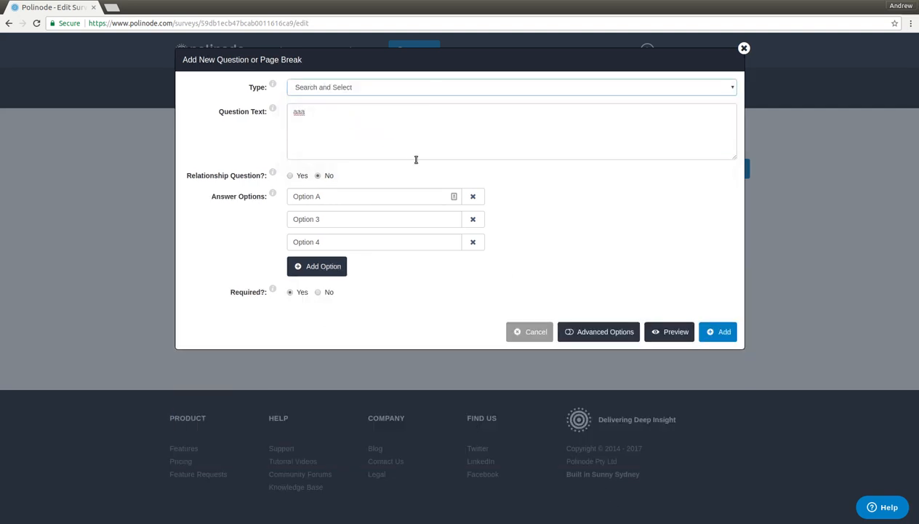
{"action": "left_click", "coordinate": [387, 118]}
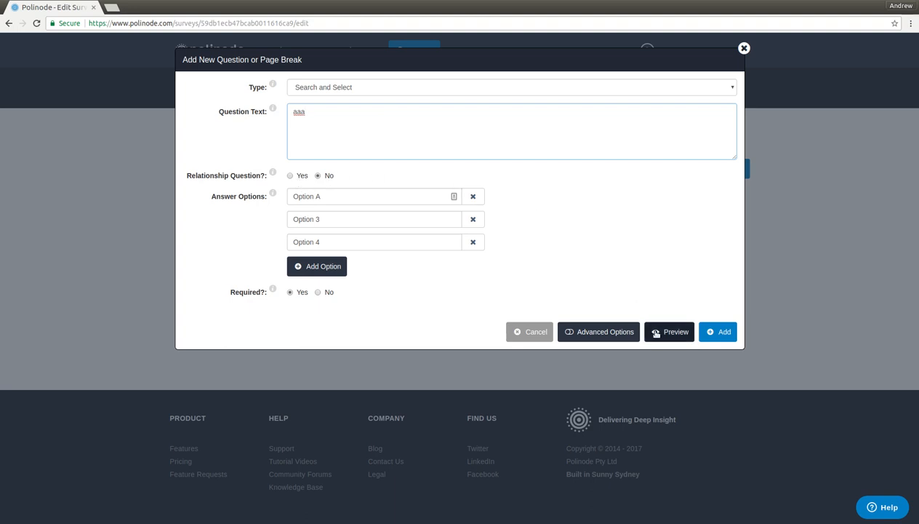
{"action": "left_click", "coordinate": [661, 336]}
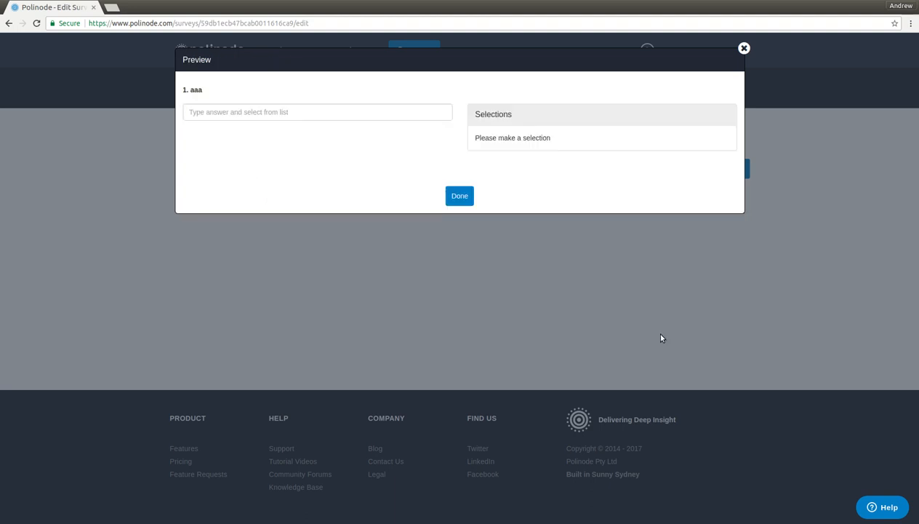
{"action": "left_click", "coordinate": [357, 115]}
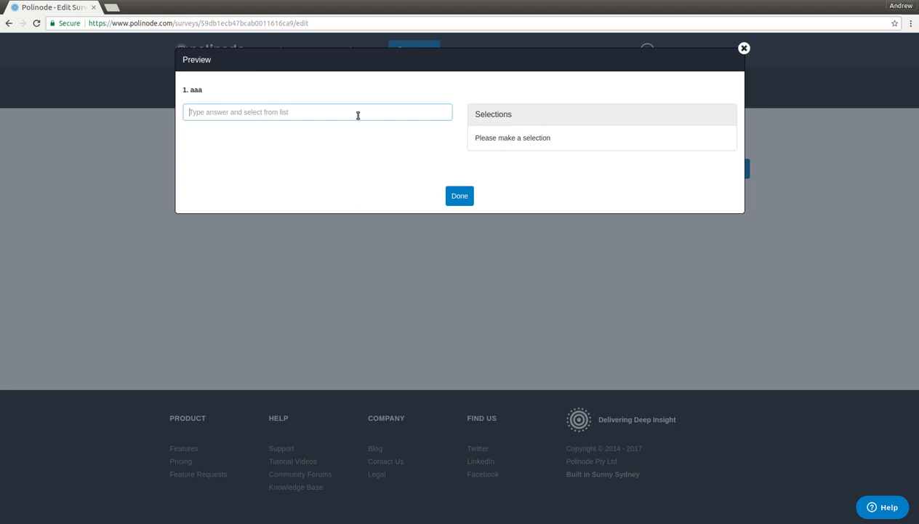
{"action": "type", "text": "op"}
{"action": "key", "text": "Down"}
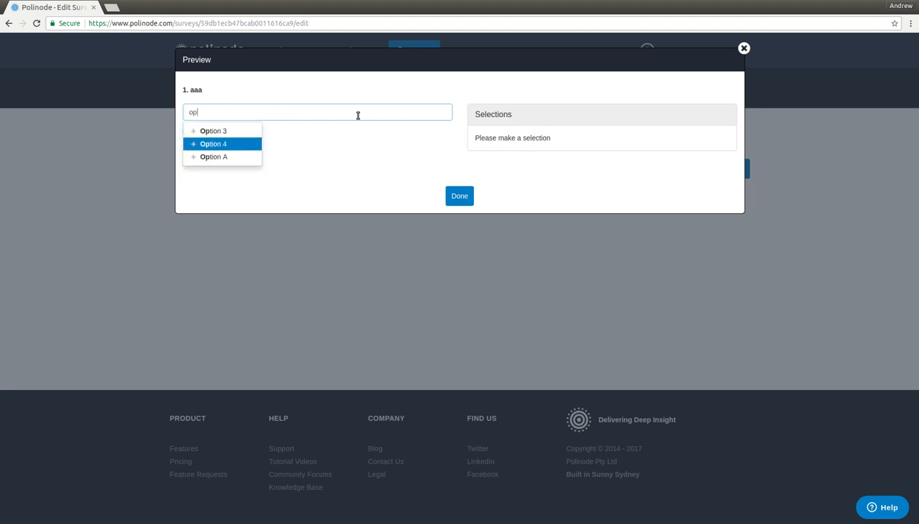
{"action": "key", "text": "Return"}
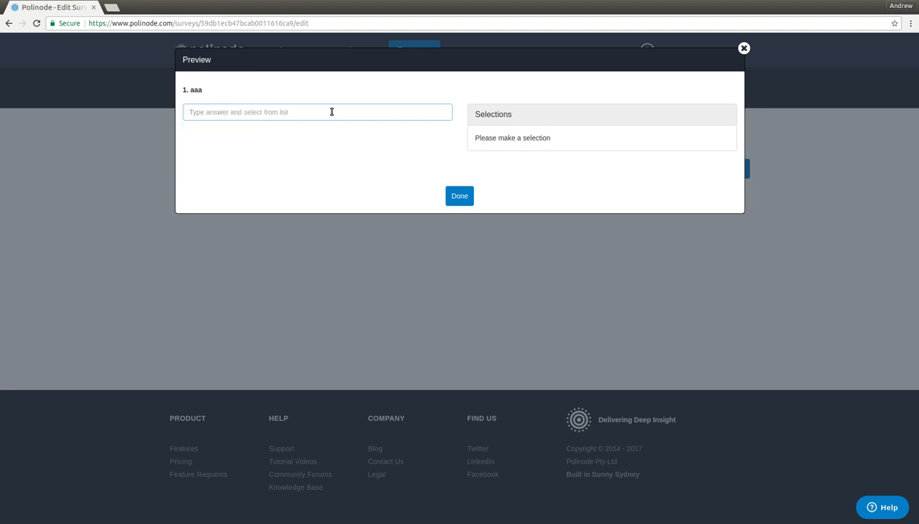
{"action": "left_click", "coordinate": [460, 196]}
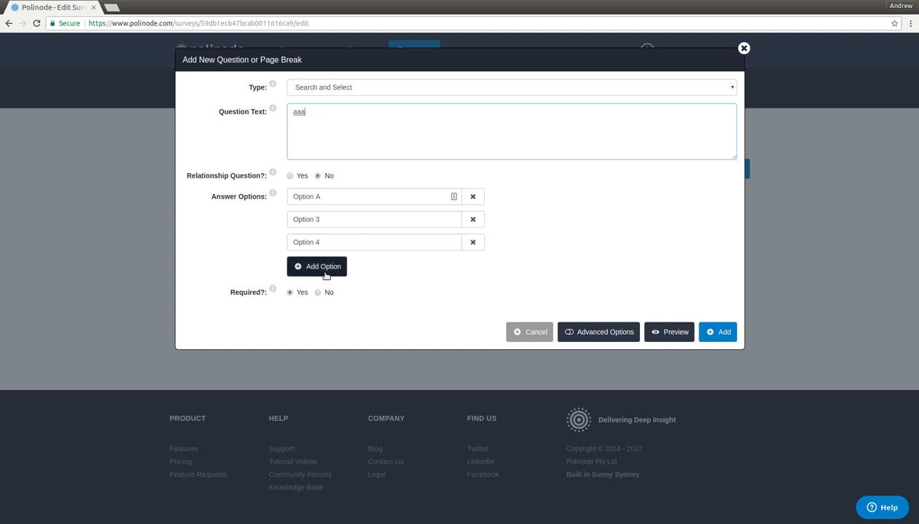
Show the advanced options of the Search and Select question and examine the minimum and maximum selections fields
{"action": "left_click", "coordinate": [595, 331]}
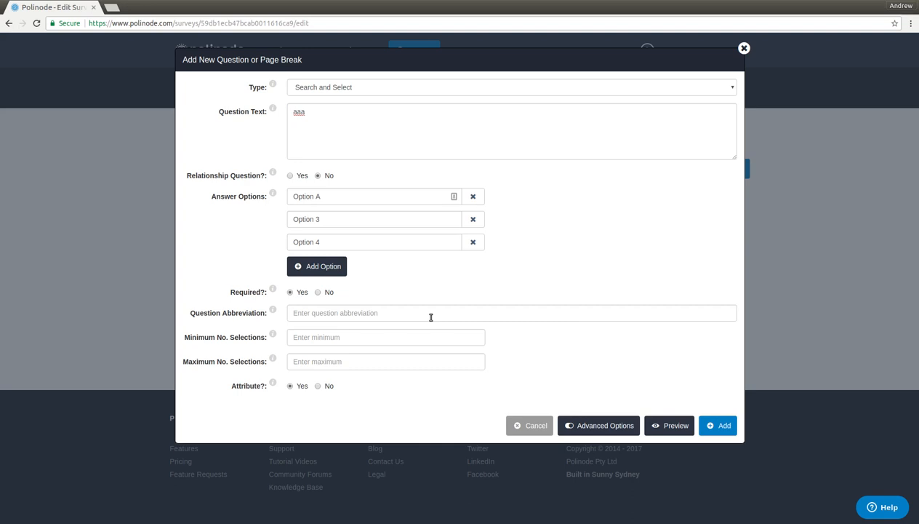
{"action": "left_click", "coordinate": [408, 343]}
{"action": "left_click", "coordinate": [403, 362]}
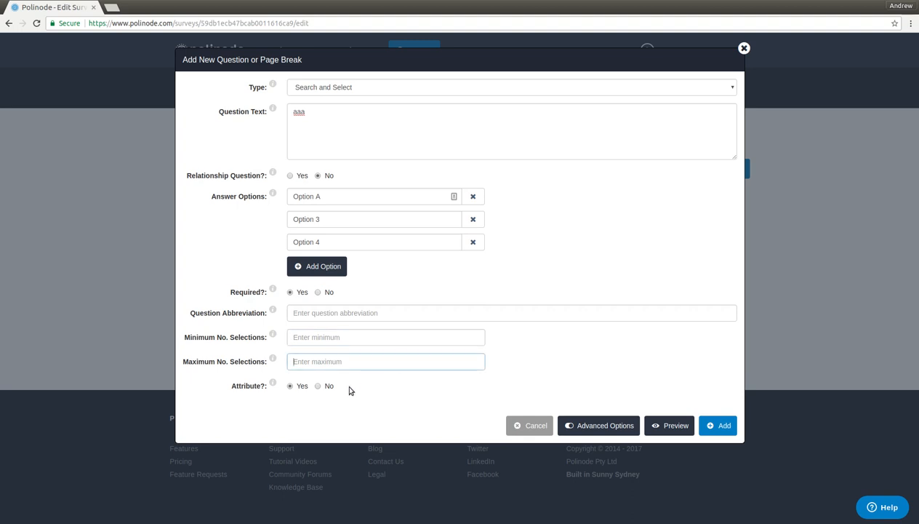
Change the question type to Descriptive Text and check the text in the preview
{"action": "left_click", "coordinate": [399, 89]}
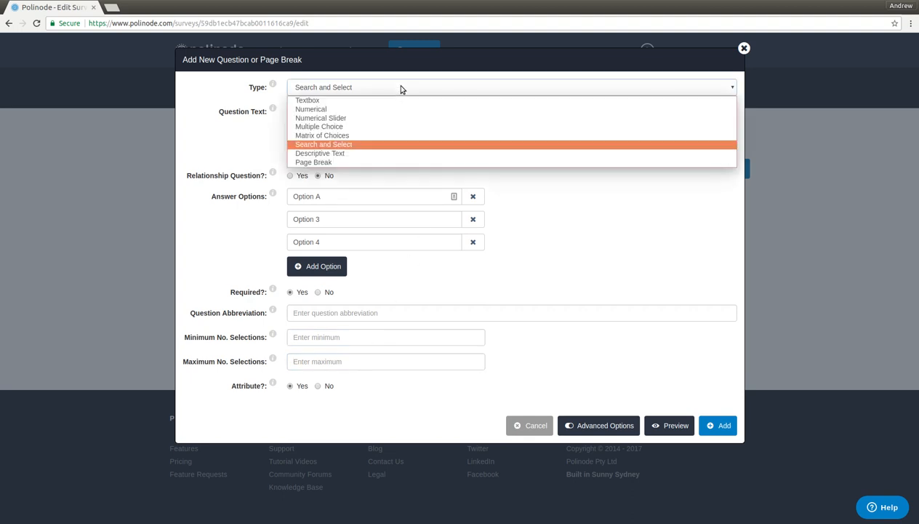
{"action": "left_click", "coordinate": [375, 154]}
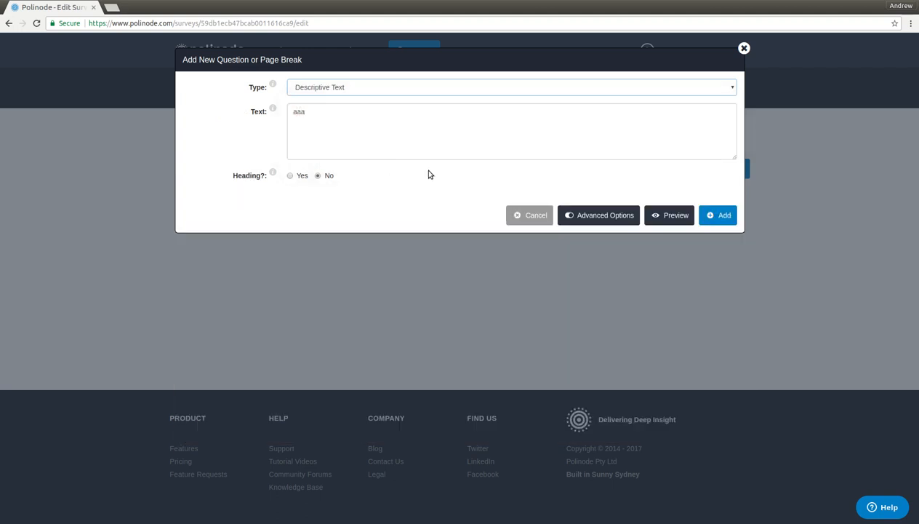
{"action": "left_click", "coordinate": [428, 126]}
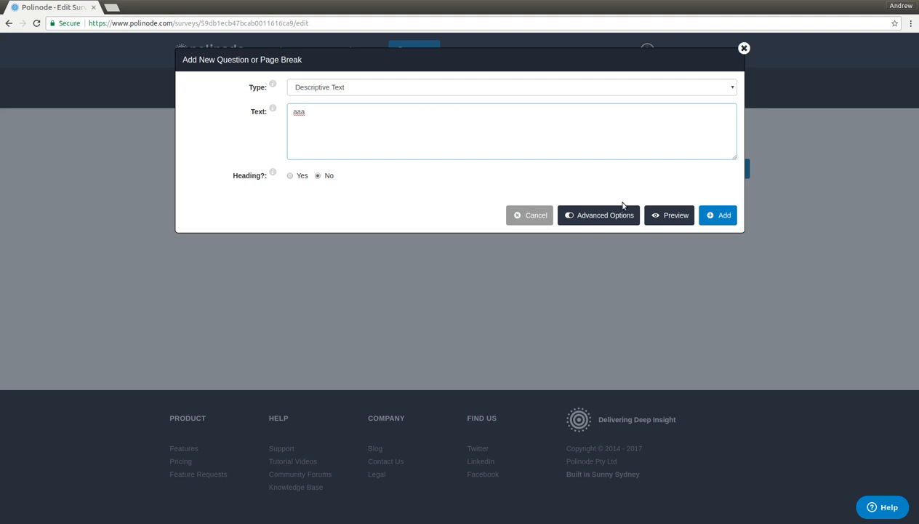
{"action": "left_click", "coordinate": [670, 213]}
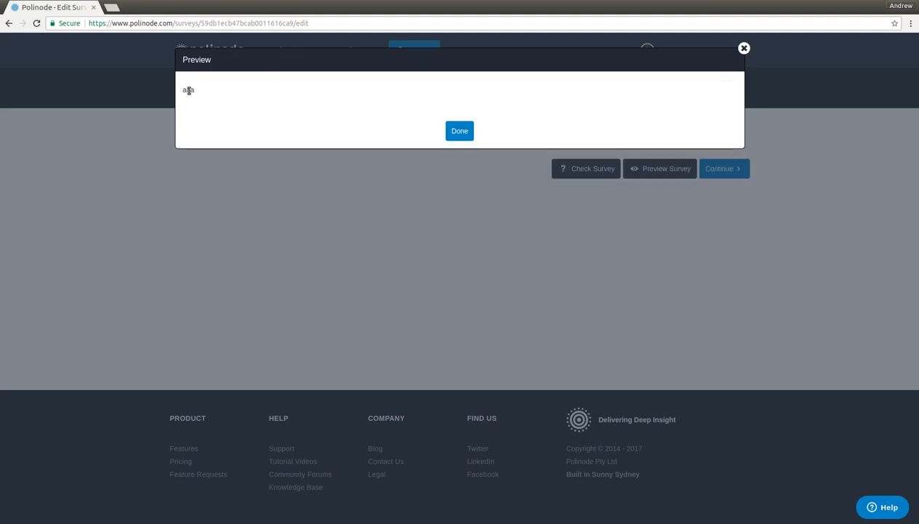
{"action": "left_click", "coordinate": [471, 133]}
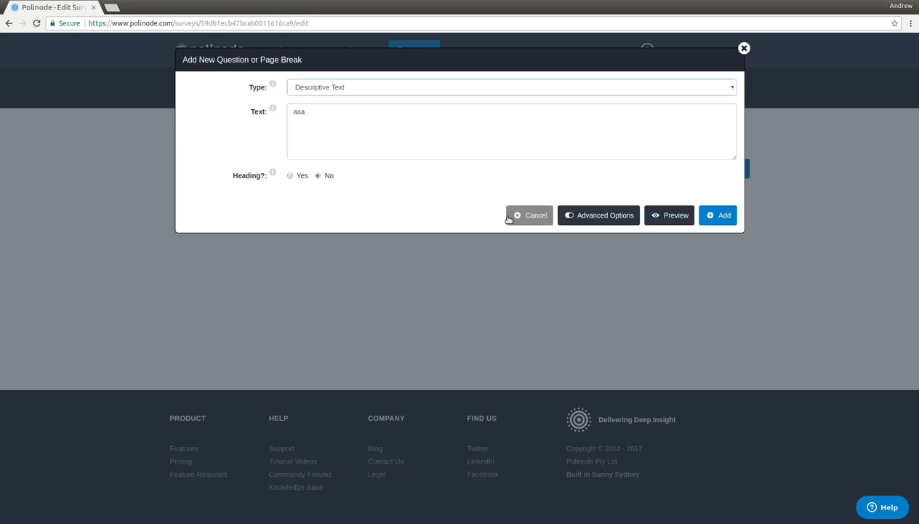
Preview the descriptive text with Heading set to Yes, and restore the setting to No
{"action": "left_click", "coordinate": [303, 176]}
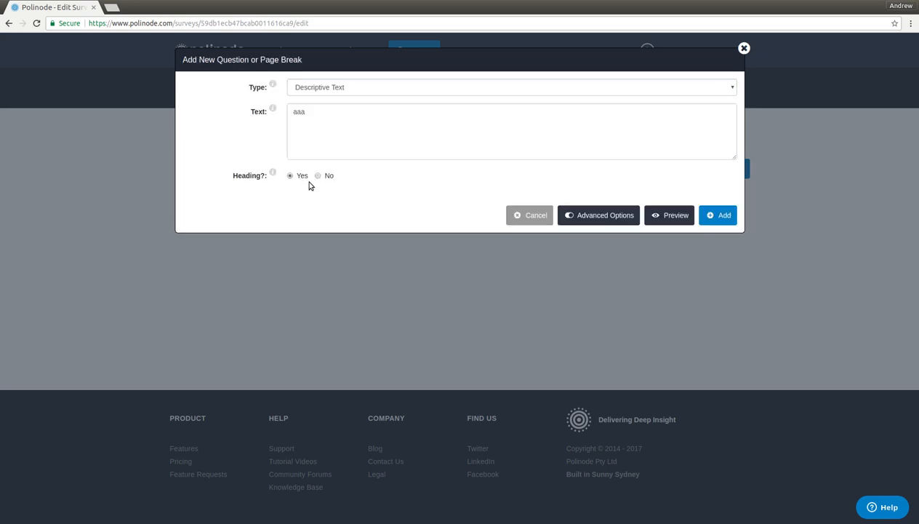
{"action": "left_click", "coordinate": [667, 215]}
{"action": "left_click", "coordinate": [461, 138]}
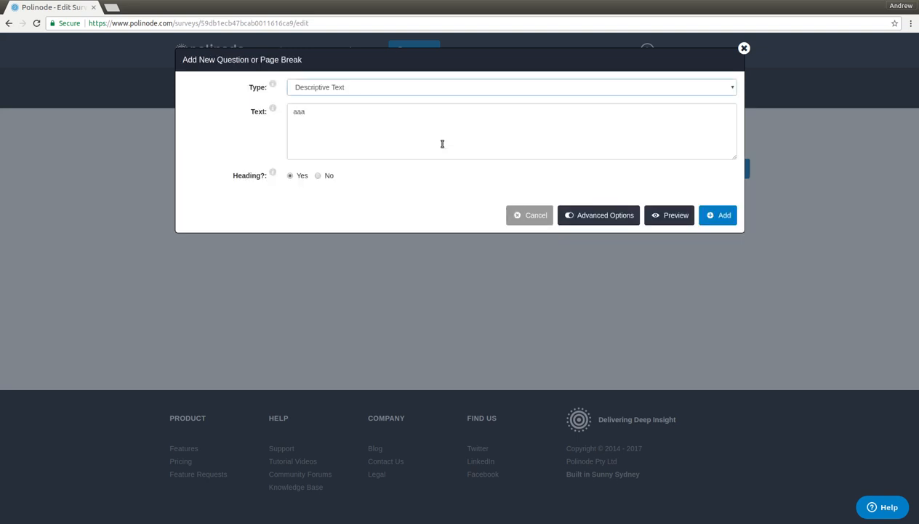
{"action": "left_click", "coordinate": [327, 176]}
{"action": "left_click", "coordinate": [328, 113]}
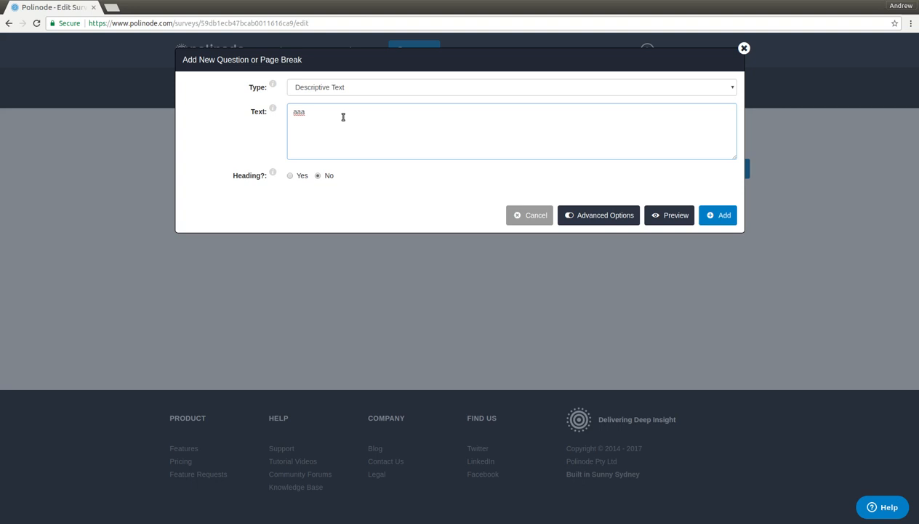
Wrap the descriptive text aaa in single asterisks and check its formatting in the preview
{"action": "type", "text": "*"}
{"action": "key", "text": "End"}
{"action": "type", "text": "*"}
{"action": "left_click", "coordinate": [663, 215]}
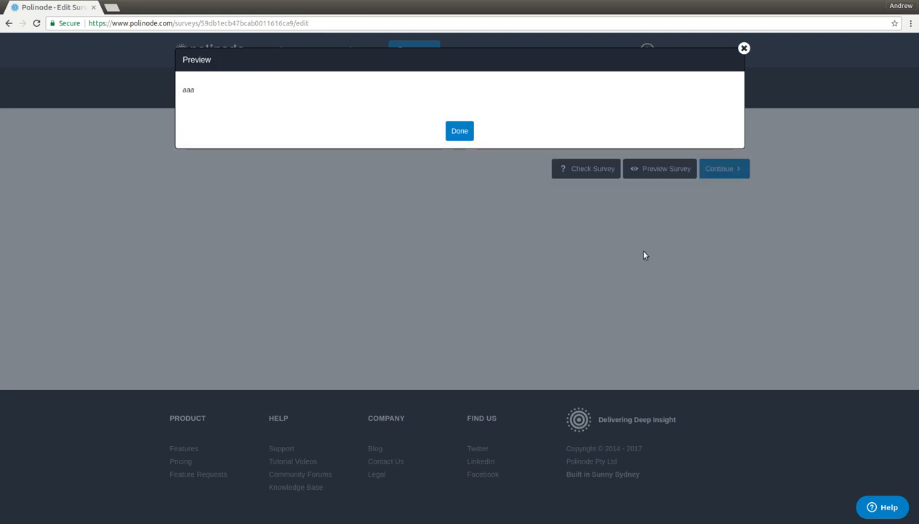
{"action": "left_click", "coordinate": [460, 131]}
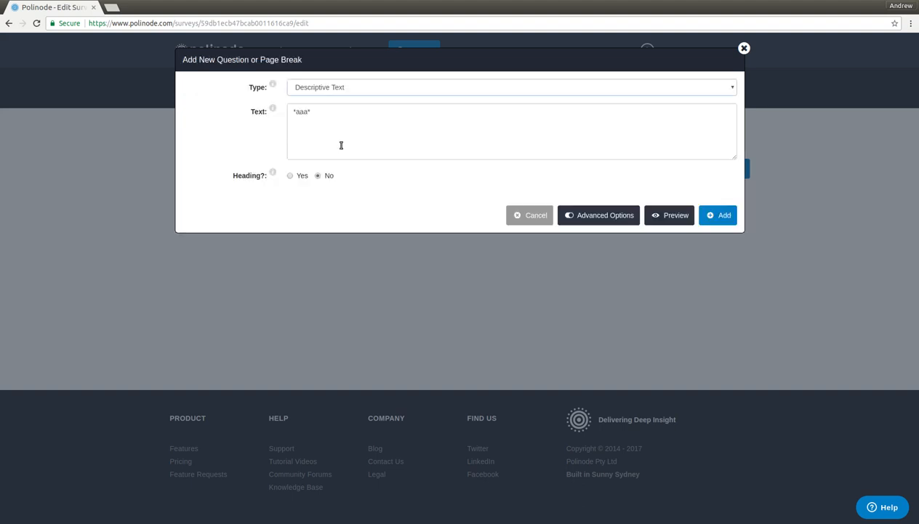
Preview the descriptive text wrapped in double asterisks, and strip the asterisks again
{"action": "left_click", "coordinate": [344, 148]}
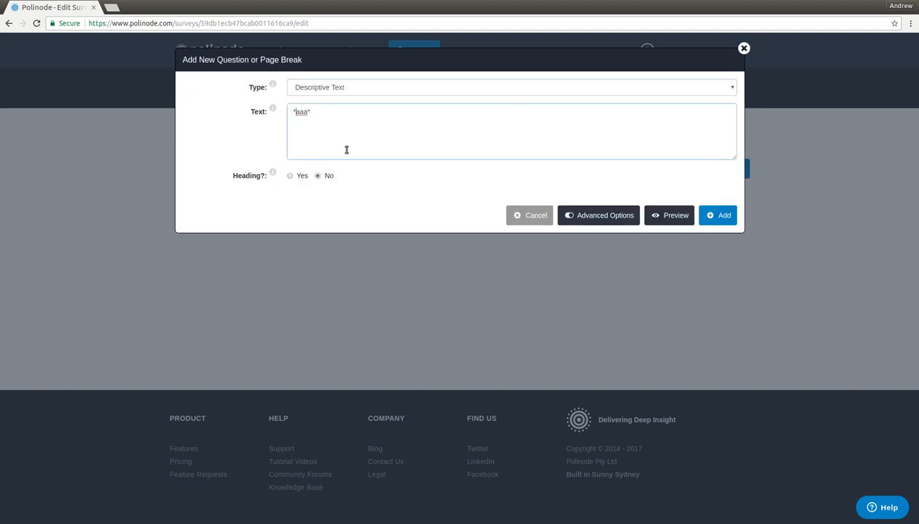
{"action": "type", "text": "*"}
{"action": "key", "text": "End"}
{"action": "type", "text": "*"}
{"action": "left_click", "coordinate": [669, 215]}
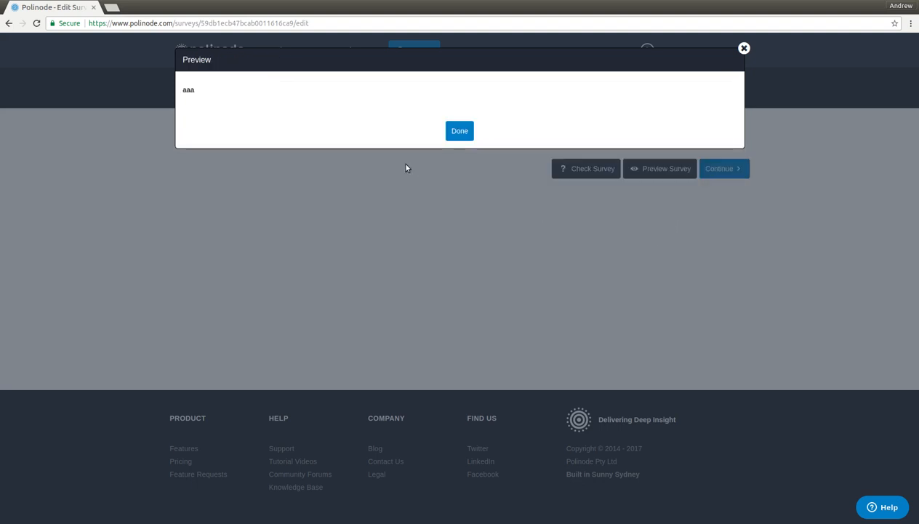
{"action": "left_click", "coordinate": [450, 136]}
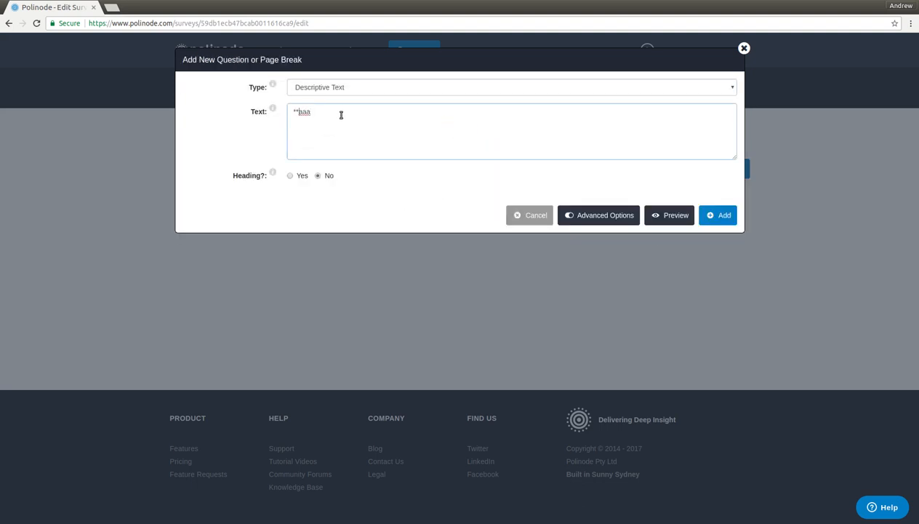
{"action": "key", "text": "BackSpace"}
{"action": "key", "text": "BackSpace"}
Change the question type to Page Break and hide the advanced options
{"action": "left_click", "coordinate": [405, 88]}
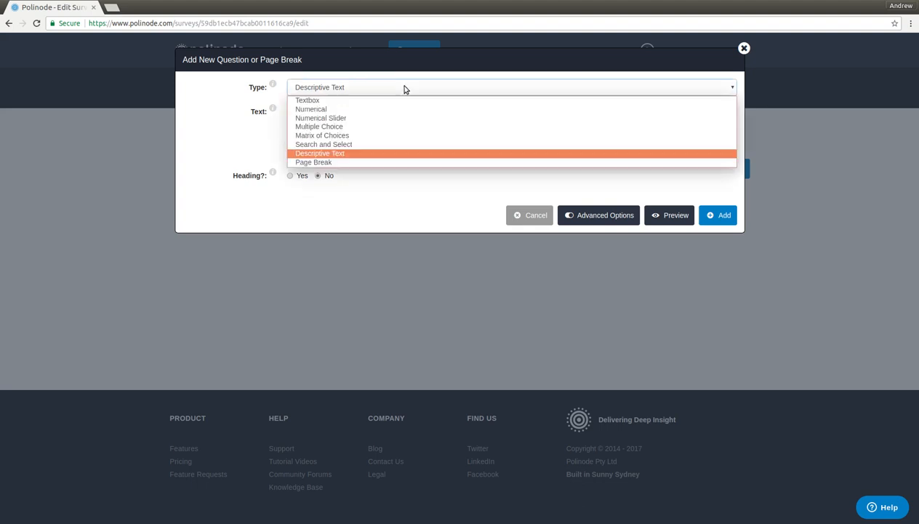
{"action": "left_click", "coordinate": [389, 164]}
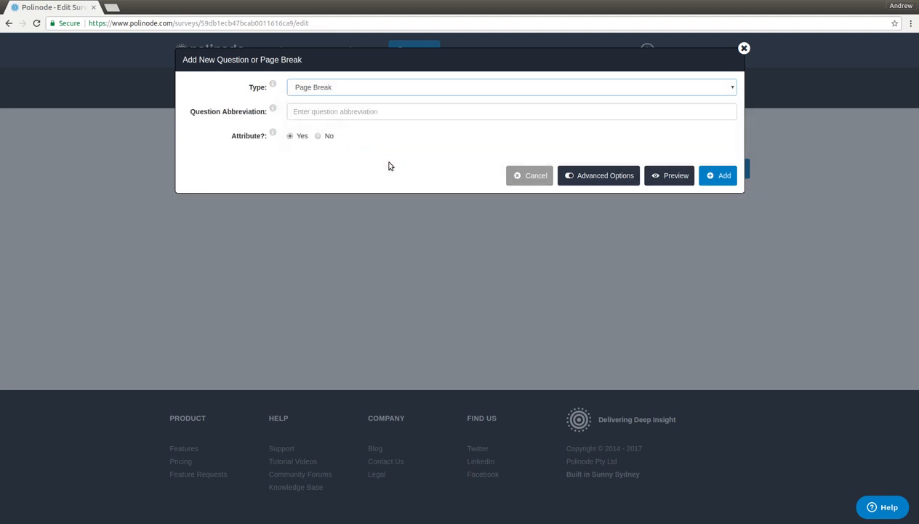
{"action": "left_click", "coordinate": [571, 178]}
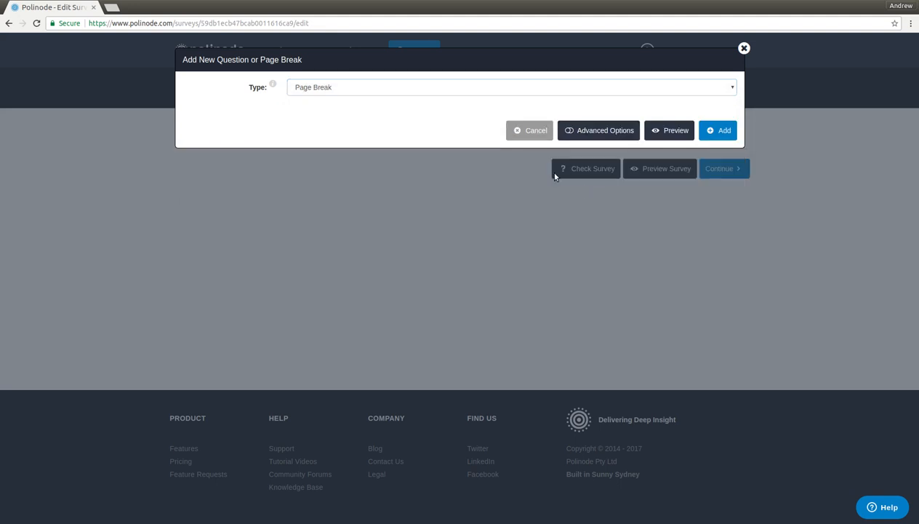
Change the question type to Textbox and set Relationship Question to Yes, with the Respondent List as source
{"action": "left_click", "coordinate": [458, 89]}
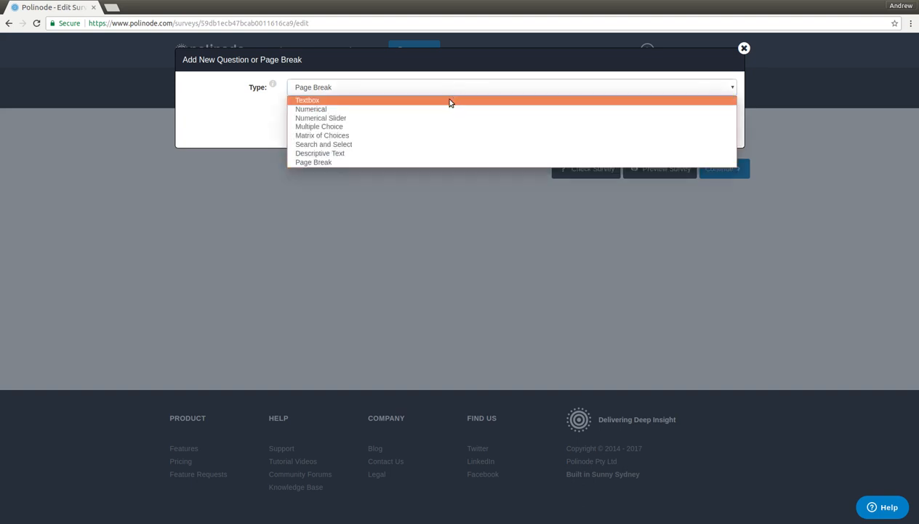
{"action": "left_click", "coordinate": [451, 100]}
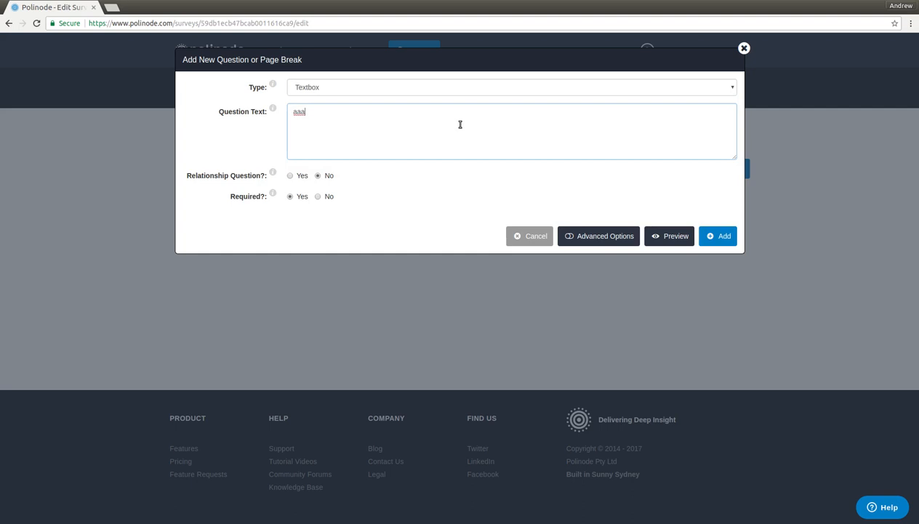
{"action": "left_click", "coordinate": [299, 178]}
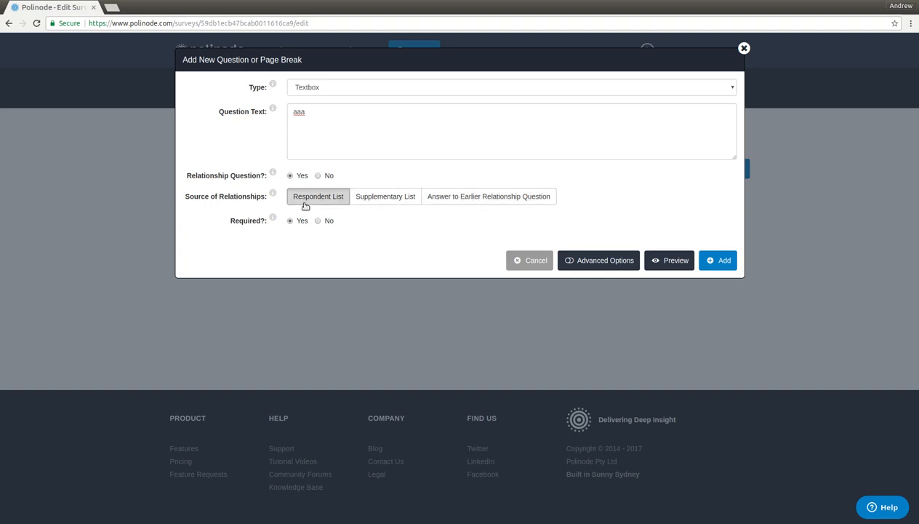
Preview the Textbox relationship question and examine the answer field of each example respondent
{"action": "left_click", "coordinate": [672, 267]}
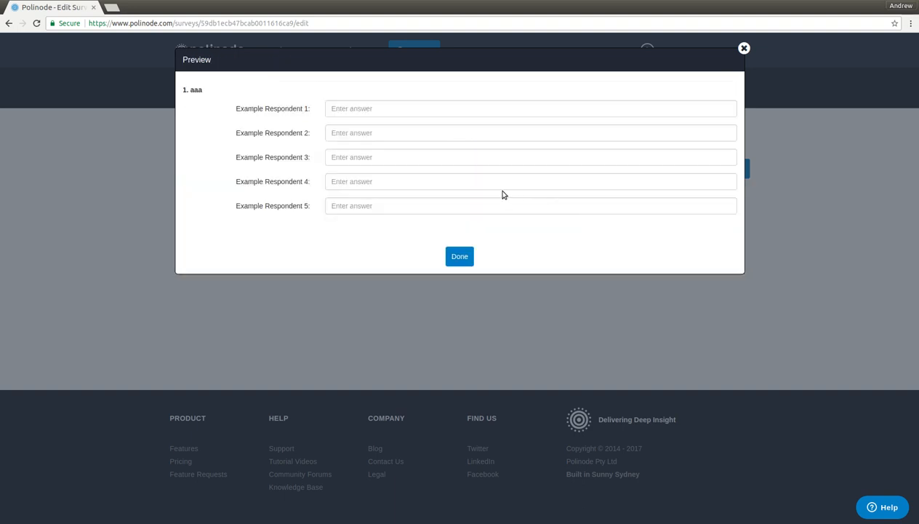
{"action": "left_click", "coordinate": [377, 106]}
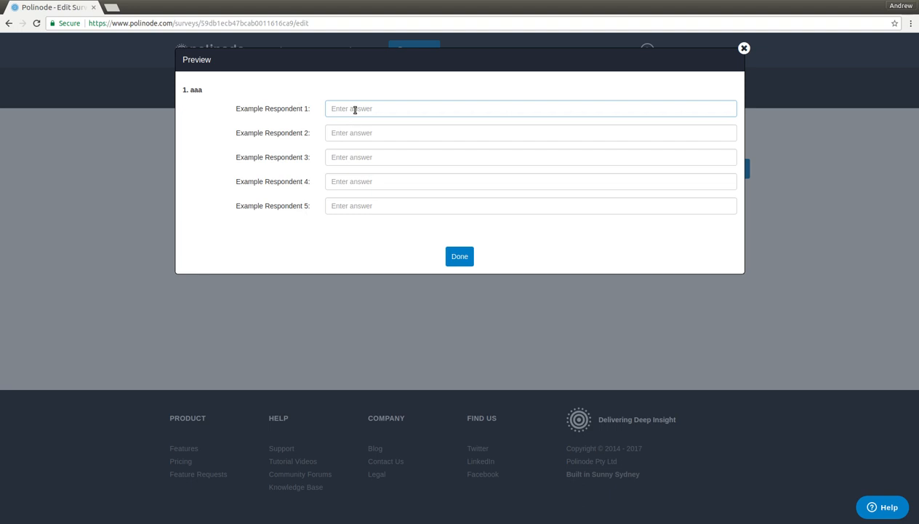
{"action": "left_click", "coordinate": [355, 133]}
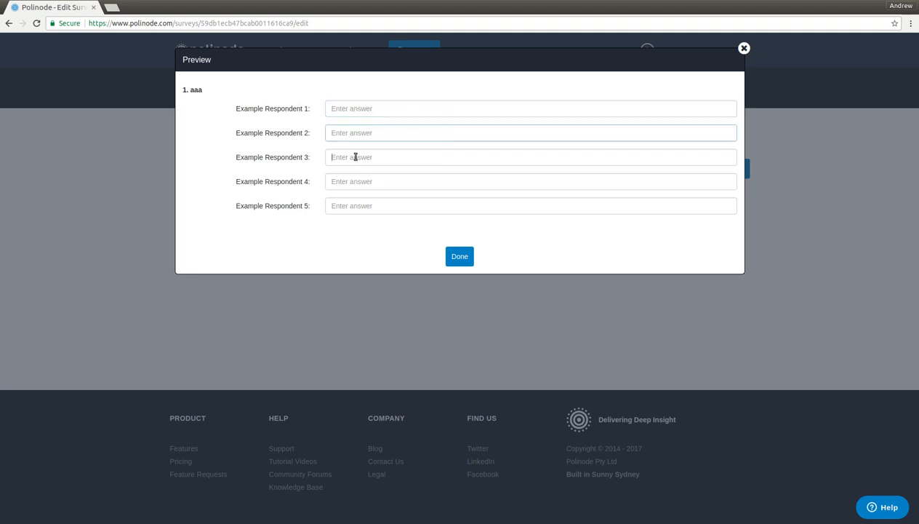
{"action": "left_click", "coordinate": [355, 157]}
{"action": "left_click", "coordinate": [360, 182]}
{"action": "left_click", "coordinate": [358, 206]}
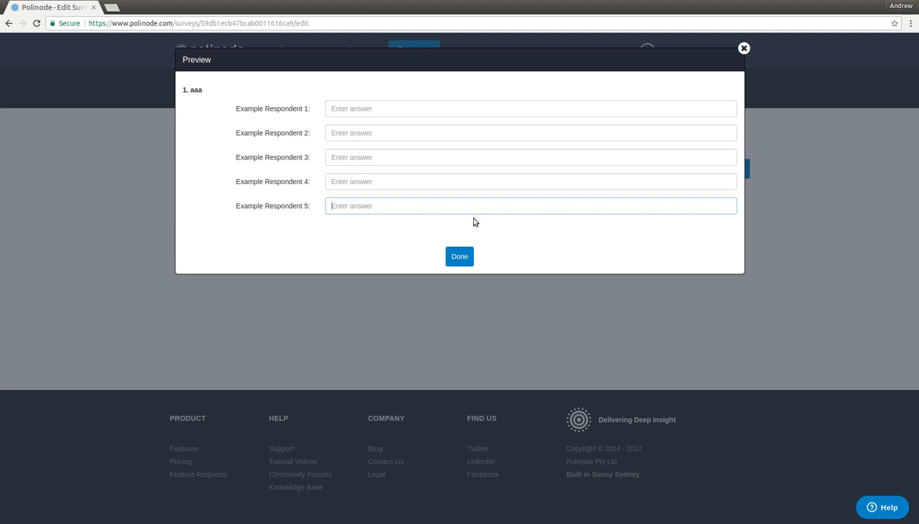
{"action": "left_click", "coordinate": [460, 262]}
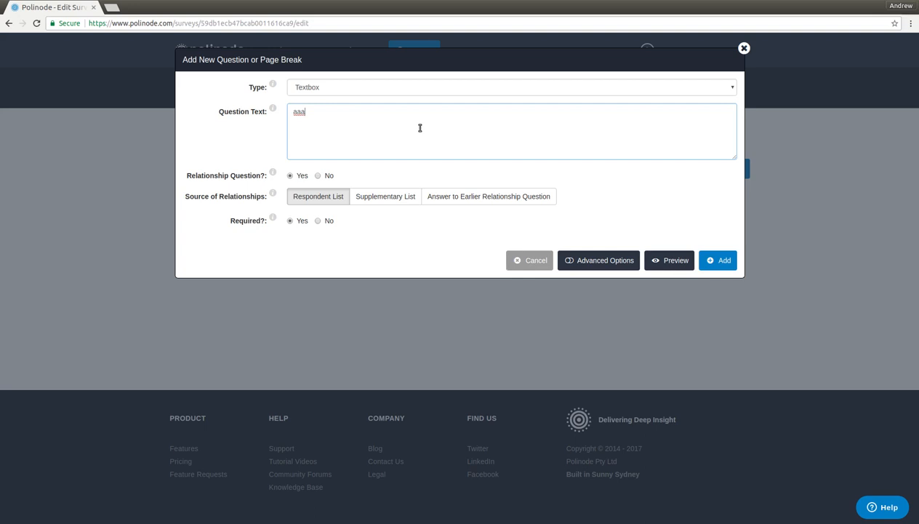
Change the question type to Numerical and try the example respondents' answer fields in the preview
{"action": "left_click", "coordinate": [394, 89]}
{"action": "left_click", "coordinate": [386, 108]}
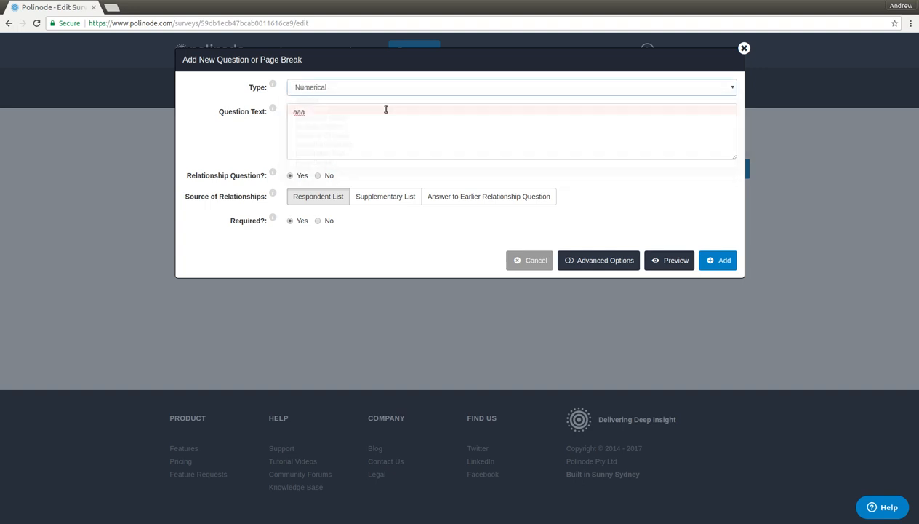
{"action": "left_click", "coordinate": [670, 262]}
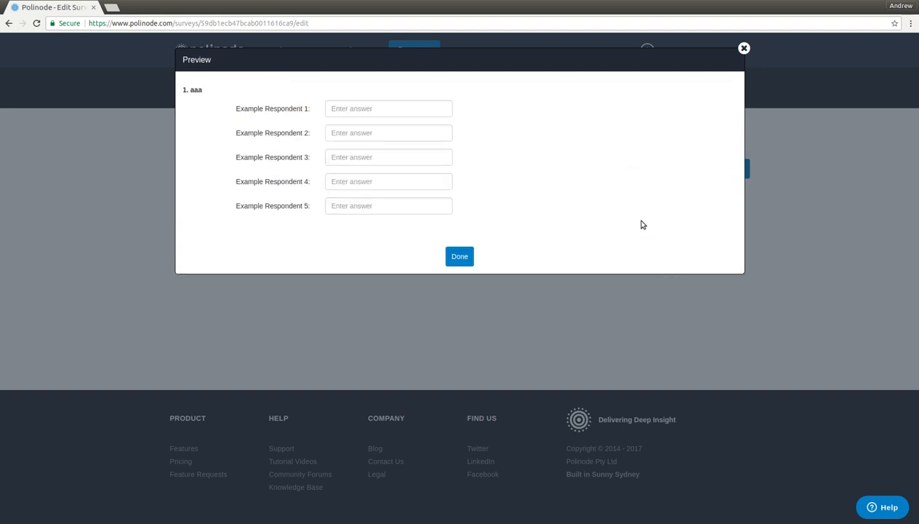
{"action": "left_click", "coordinate": [392, 136]}
{"action": "left_click", "coordinate": [387, 157]}
{"action": "left_click", "coordinate": [382, 181]}
{"action": "left_click", "coordinate": [460, 257]}
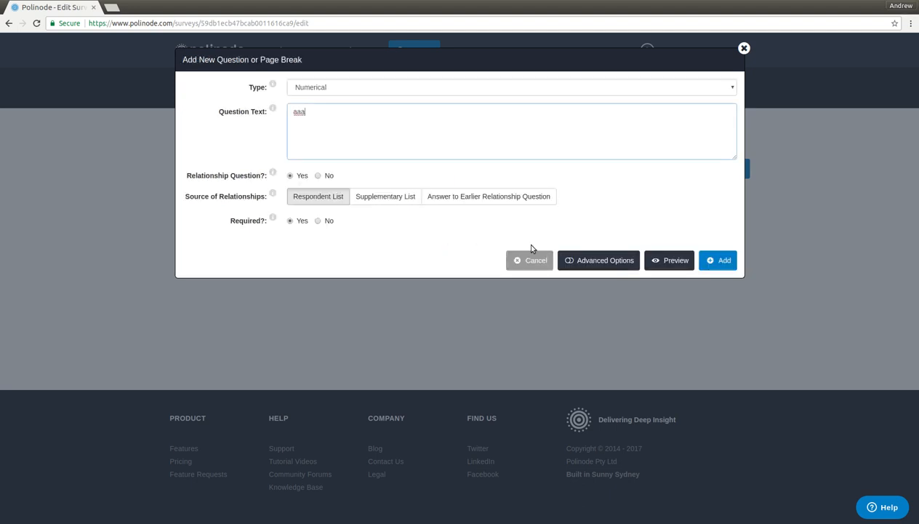
Change the question type to Numerical Slider and test the preview by lowering Example Respondent 1's slider and raising Example Respondent 2's
{"action": "left_click", "coordinate": [345, 87]}
{"action": "left_click", "coordinate": [352, 119]}
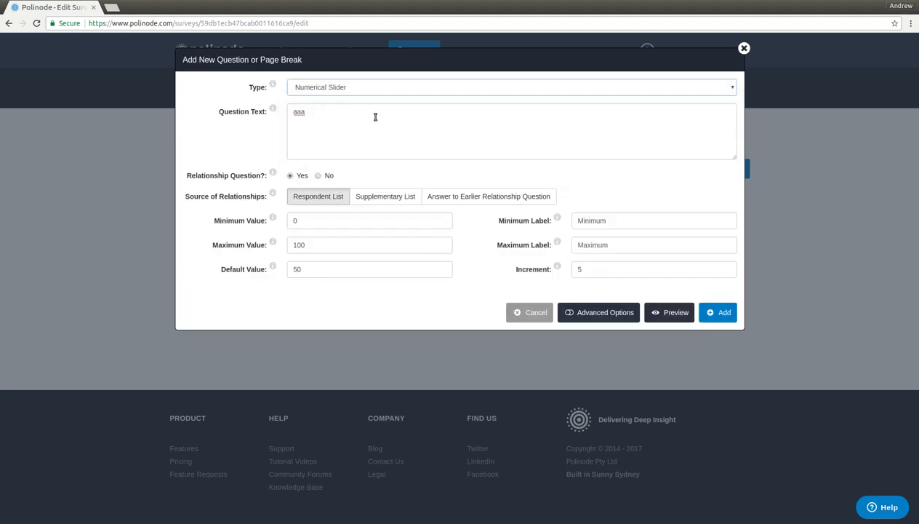
{"action": "left_click", "coordinate": [664, 312]}
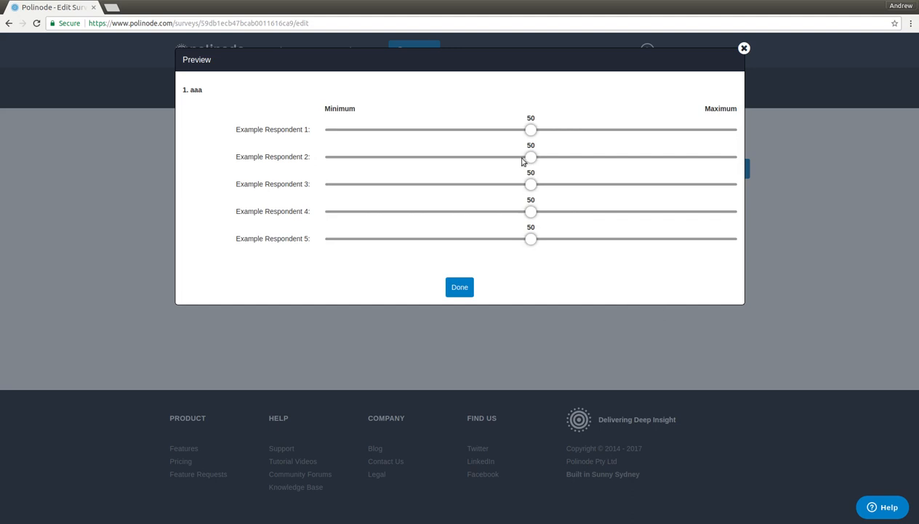
{"action": "left_click_drag", "start_coordinate": [530, 130], "coordinate": [464, 148]}
{"action": "left_click_drag", "start_coordinate": [530, 157], "coordinate": [591, 156]}
{"action": "left_click", "coordinate": [460, 287]}
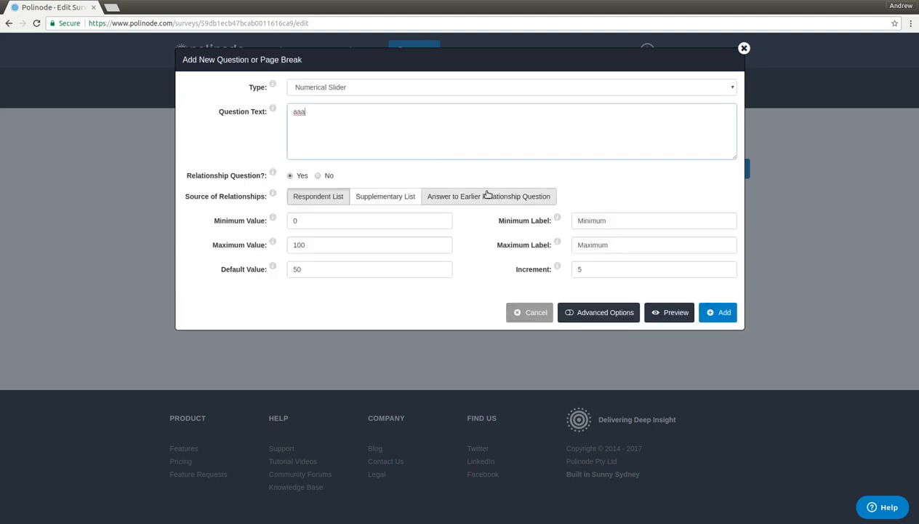
Change the question type to Multiple Choice and test the preview by choosing Example Respondents 2, 3 and 4 in turn
{"action": "left_click", "coordinate": [329, 88]}
{"action": "left_click", "coordinate": [342, 128]}
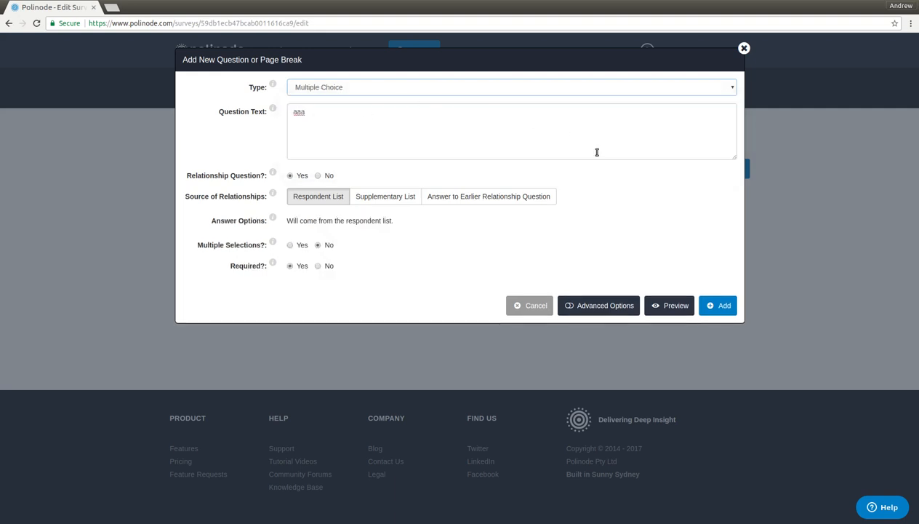
{"action": "left_click", "coordinate": [657, 249]}
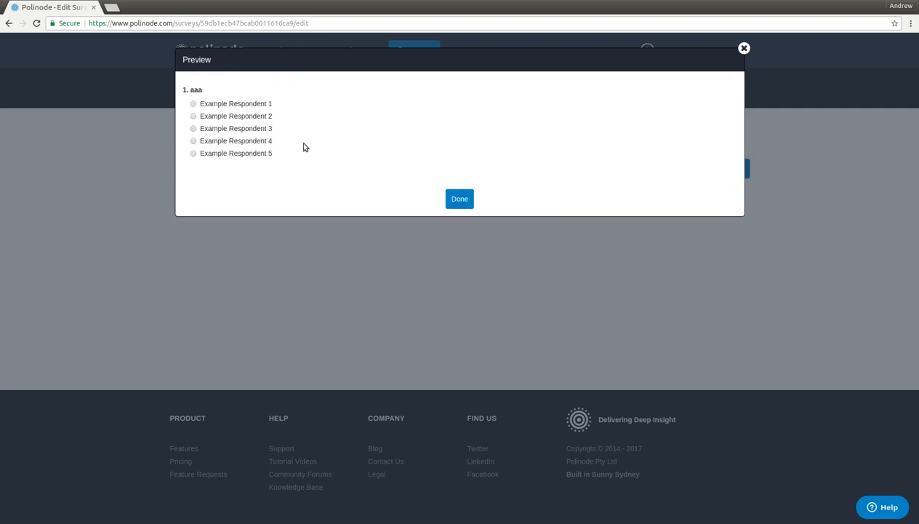
{"action": "left_click", "coordinate": [222, 117]}
{"action": "left_click", "coordinate": [229, 128]}
{"action": "left_click", "coordinate": [238, 141]}
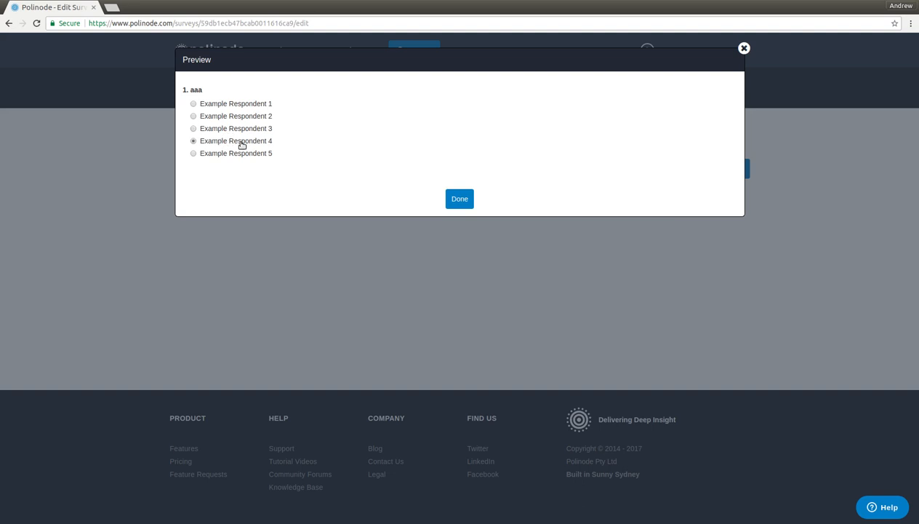
{"action": "left_click", "coordinate": [461, 200]}
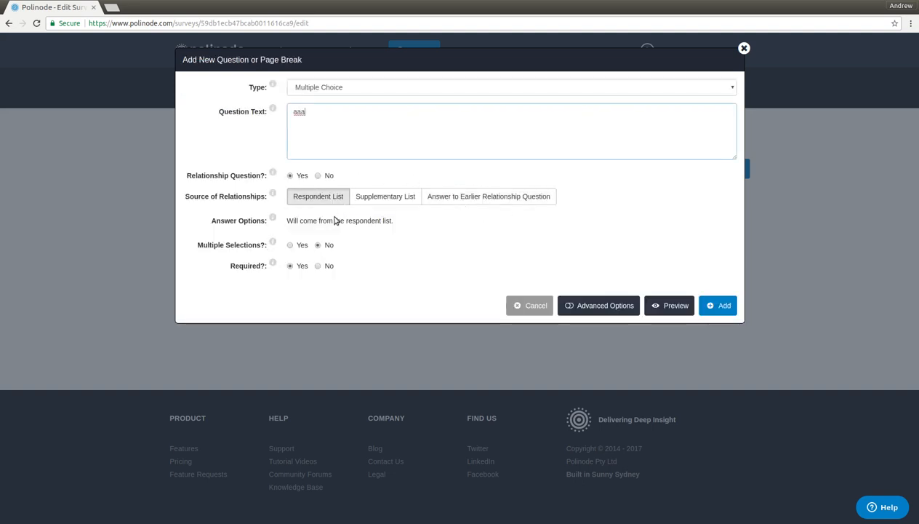
Set Multiple Selections to Yes and test toggling Example Respondents 1, 2 and 3 in the preview
{"action": "left_click", "coordinate": [668, 303]}
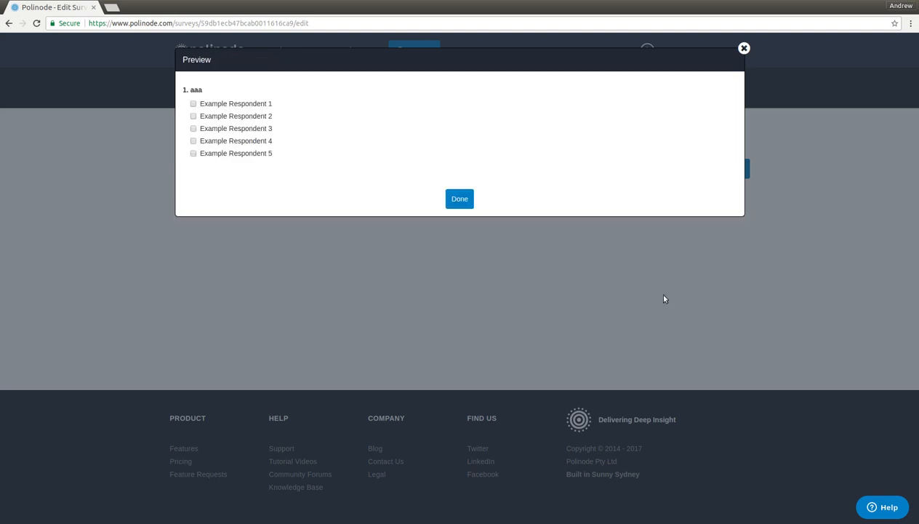
{"action": "left_click", "coordinate": [194, 103]}
{"action": "left_click", "coordinate": [216, 117]}
{"action": "left_click", "coordinate": [216, 129]}
{"action": "left_click", "coordinate": [218, 116]}
{"action": "left_click", "coordinate": [216, 128]}
{"action": "left_click", "coordinate": [215, 117]}
{"action": "left_click", "coordinate": [218, 104]}
{"action": "left_click", "coordinate": [217, 116]}
{"action": "left_click", "coordinate": [463, 199]}
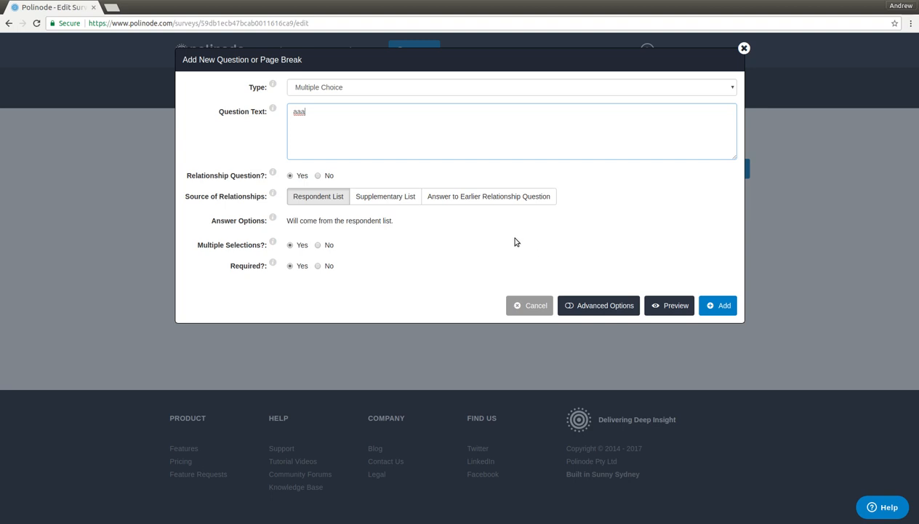
Change the question type to Matrix of Choices and preview it, ticking Option 1 for Example Respondent 1 and Options 1 and 2 for Example Respondent 2
{"action": "left_click", "coordinate": [469, 90]}
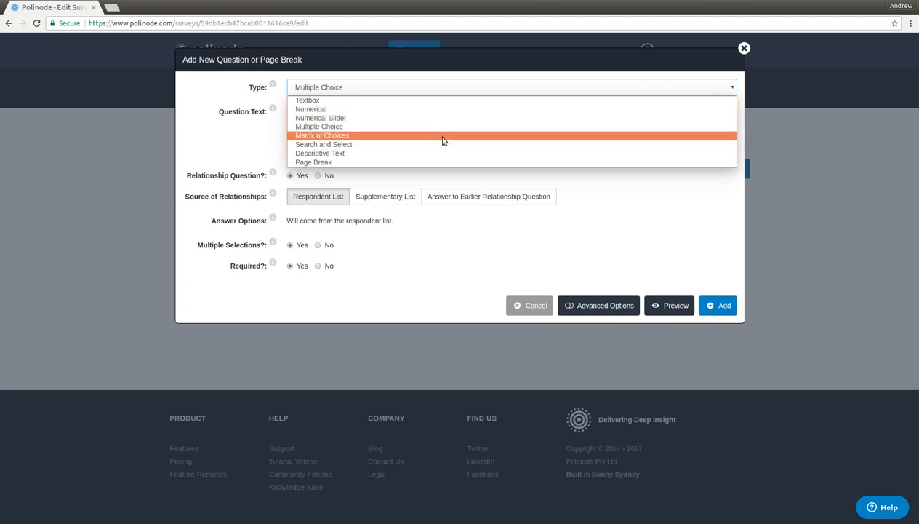
{"action": "left_click", "coordinate": [443, 137]}
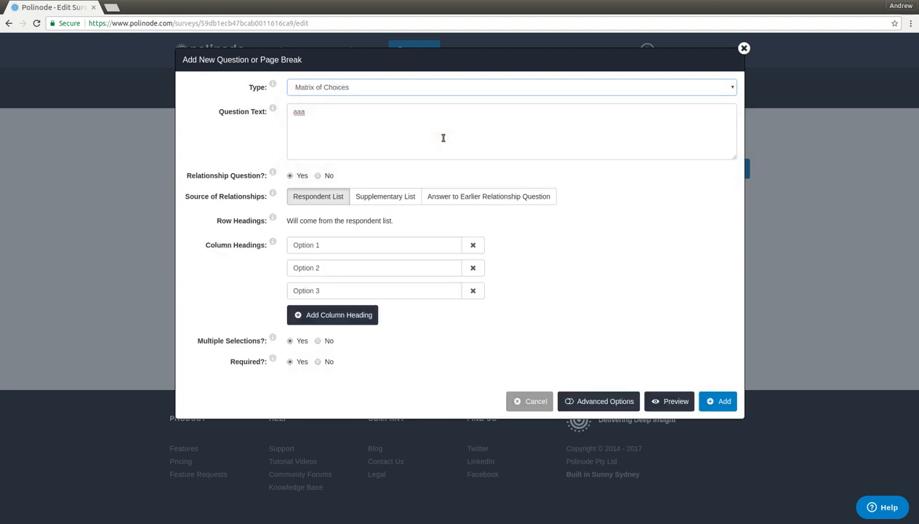
{"action": "left_click", "coordinate": [670, 402]}
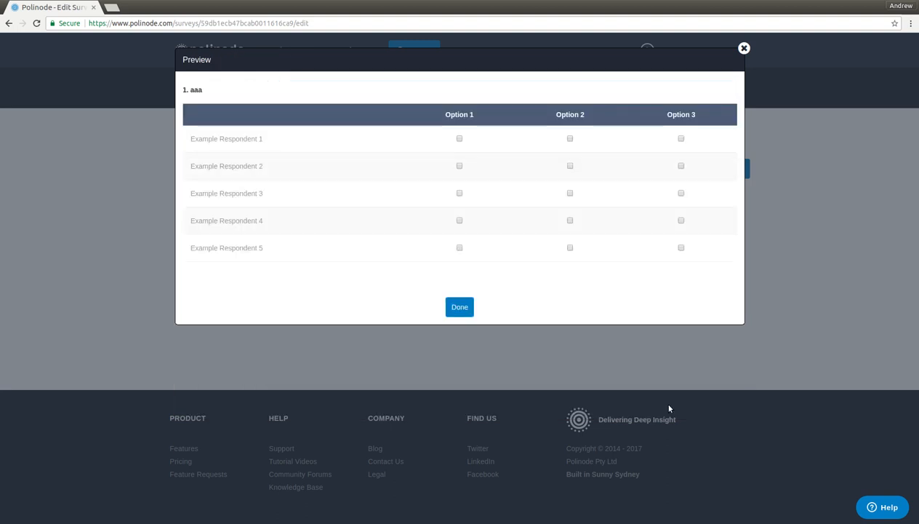
{"action": "left_click", "coordinate": [459, 139]}
{"action": "left_click", "coordinate": [570, 166]}
{"action": "left_click", "coordinate": [459, 166]}
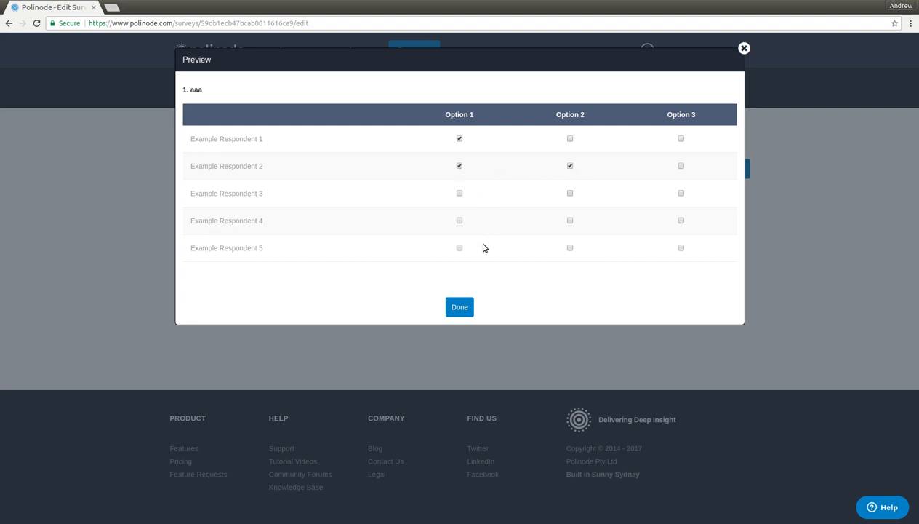
{"action": "left_click", "coordinate": [460, 307]}
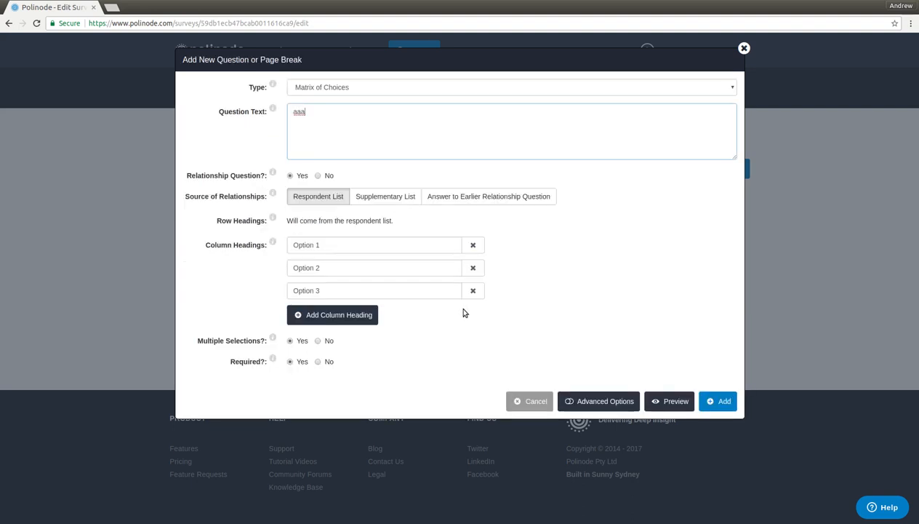
Change the question type to Search and Select and search for "exam" in its preview
{"action": "left_click", "coordinate": [399, 87]}
{"action": "left_click", "coordinate": [388, 145]}
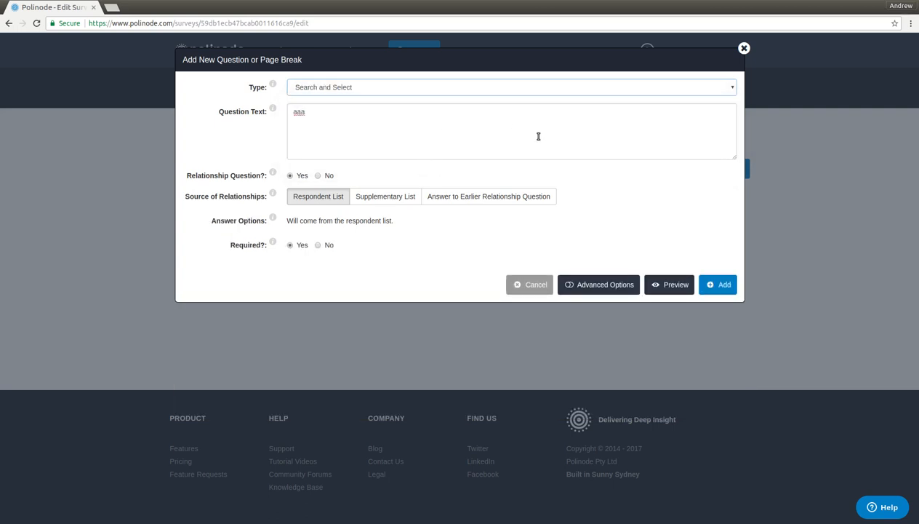
{"action": "left_click", "coordinate": [668, 285]}
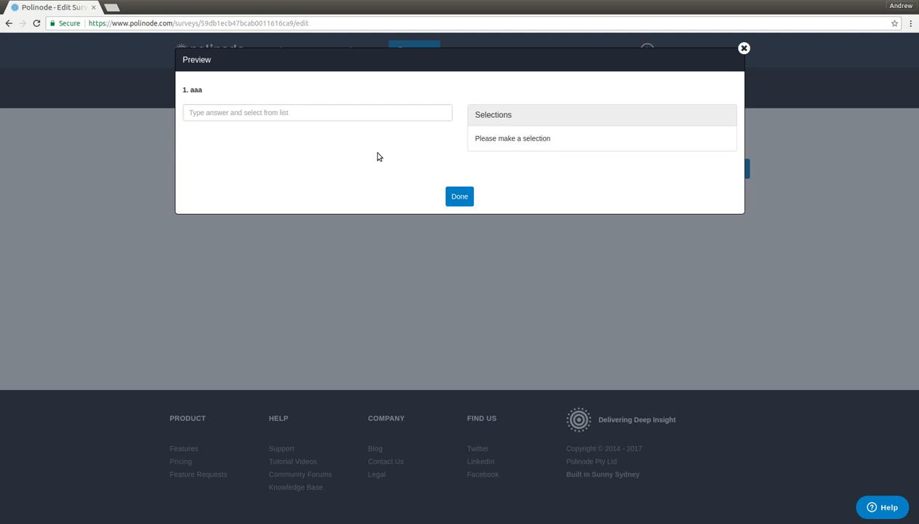
{"action": "left_click", "coordinate": [358, 114]}
{"action": "type", "text": "ex"}
{"action": "key", "text": "BackSpace"}
{"action": "key", "text": "BackSpace"}
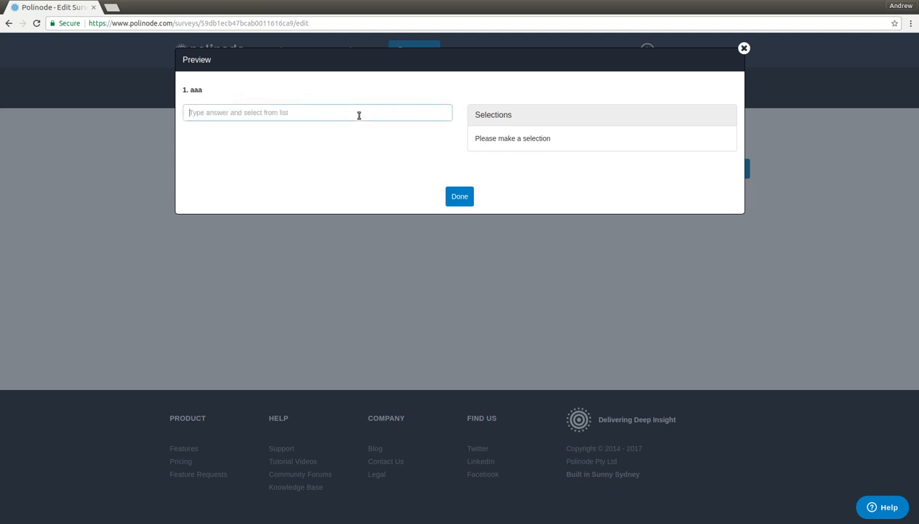
{"action": "type", "text": "exam"}
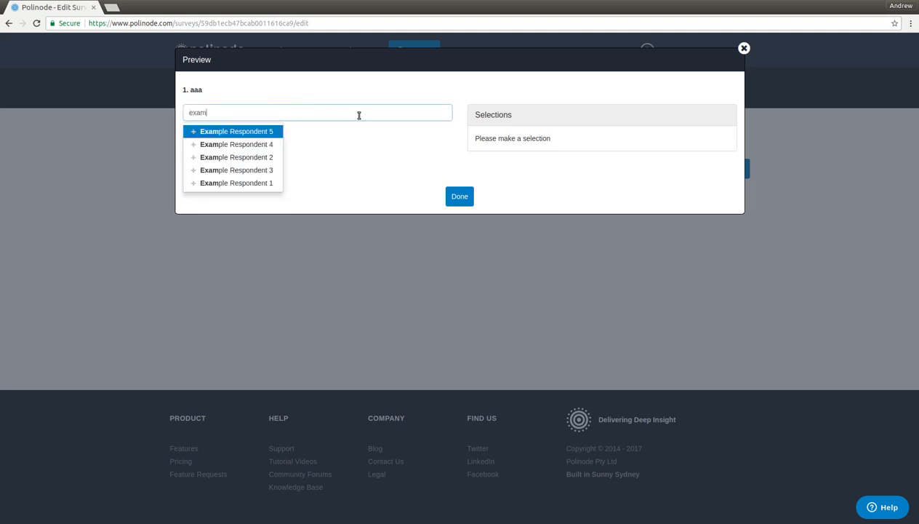
Move through the suggested respondents down to Example Respondent 2 and back, clear the search text and close the preview
{"action": "key", "text": "Down"}
{"action": "key", "text": "Down"}
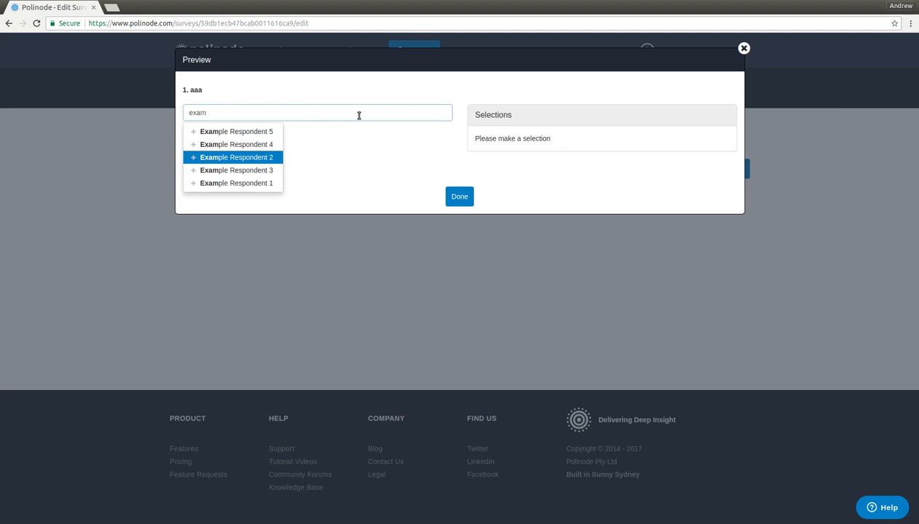
{"action": "key", "text": "Up"}
{"action": "key", "text": "Up"}
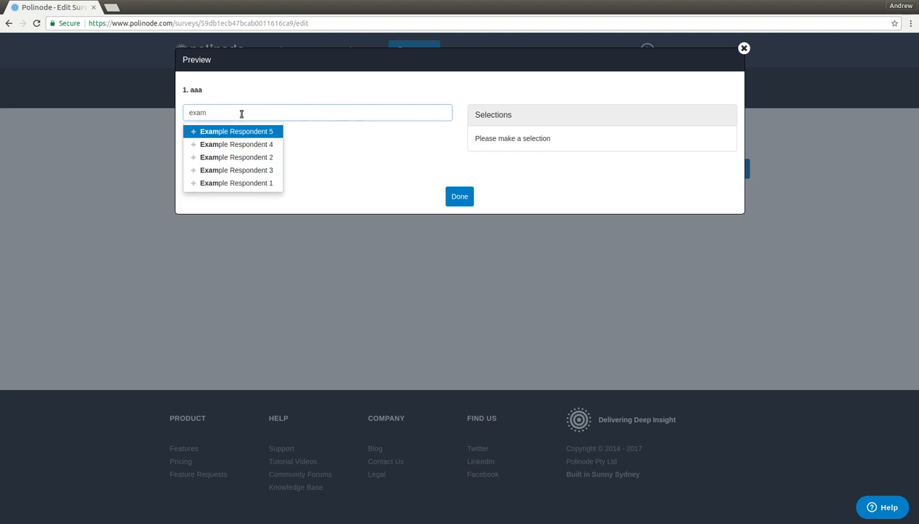
{"action": "left_click_drag", "start_coordinate": [231, 115], "coordinate": [180, 114]}
{"action": "key", "text": "BackSpace"}
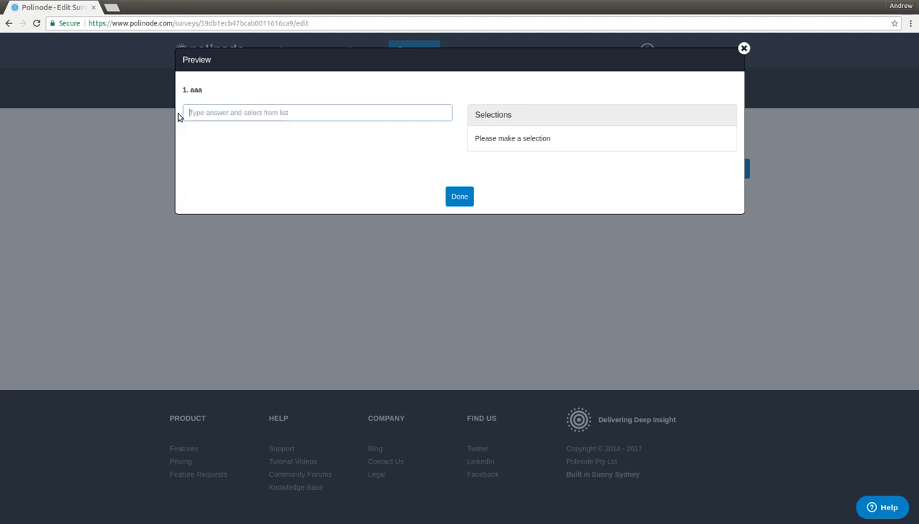
{"action": "left_click", "coordinate": [460, 196]}
Change the question type to Descriptive Text
{"action": "left_click", "coordinate": [361, 89]}
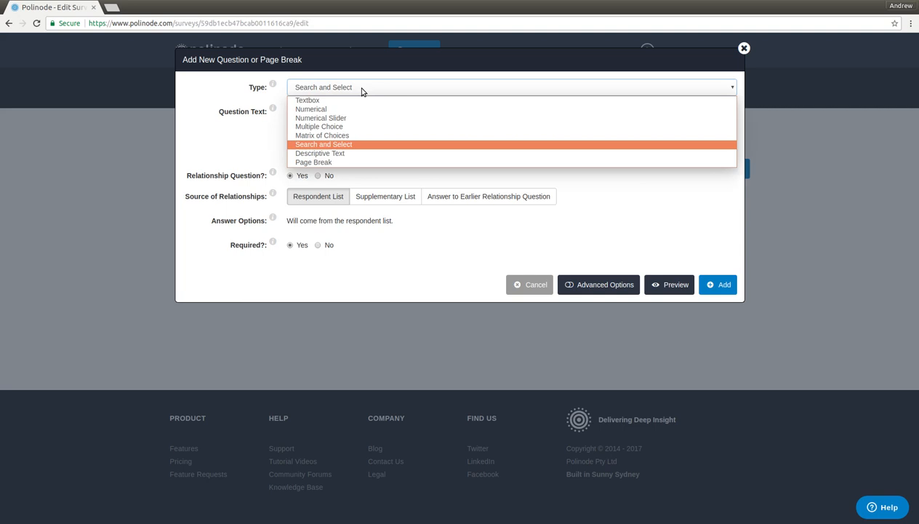
{"action": "left_click", "coordinate": [357, 154]}
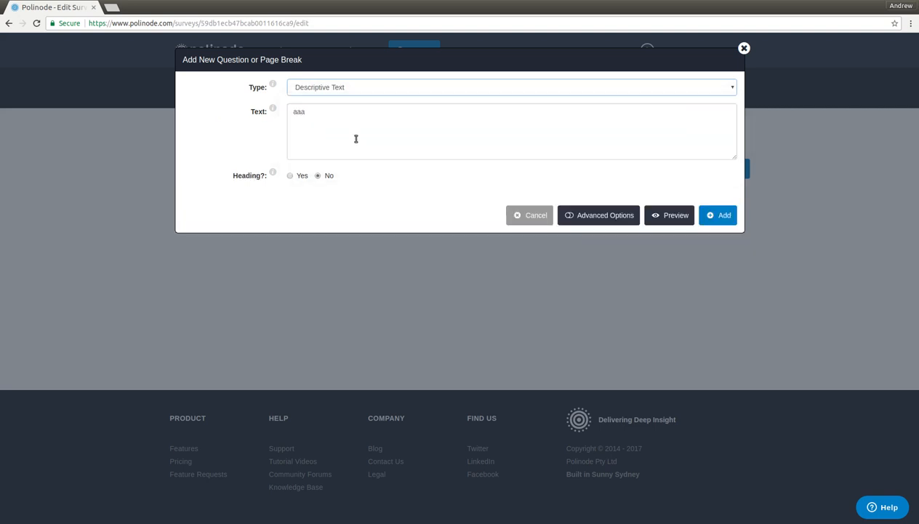
Change the type to Textbox, replace the question text with "What city do you live in?" and add the question to the survey
{"action": "left_click", "coordinate": [370, 92]}
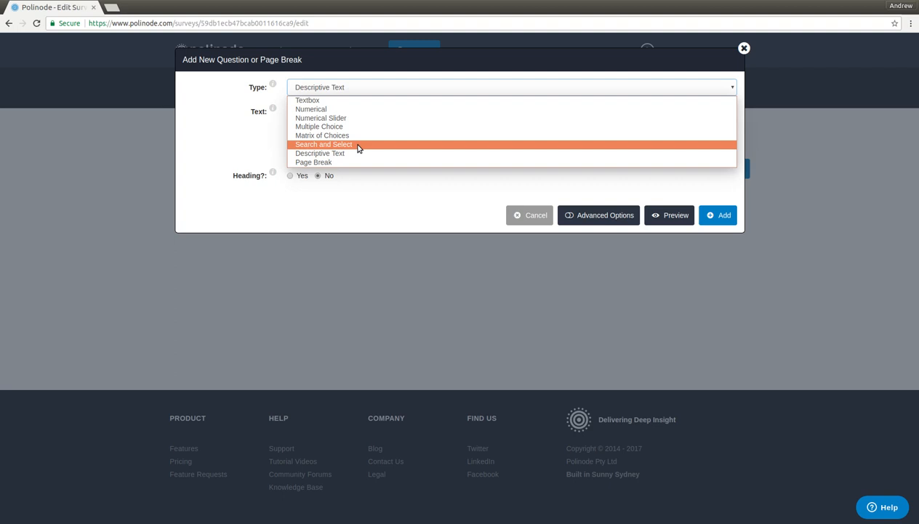
{"action": "left_click", "coordinate": [352, 102]}
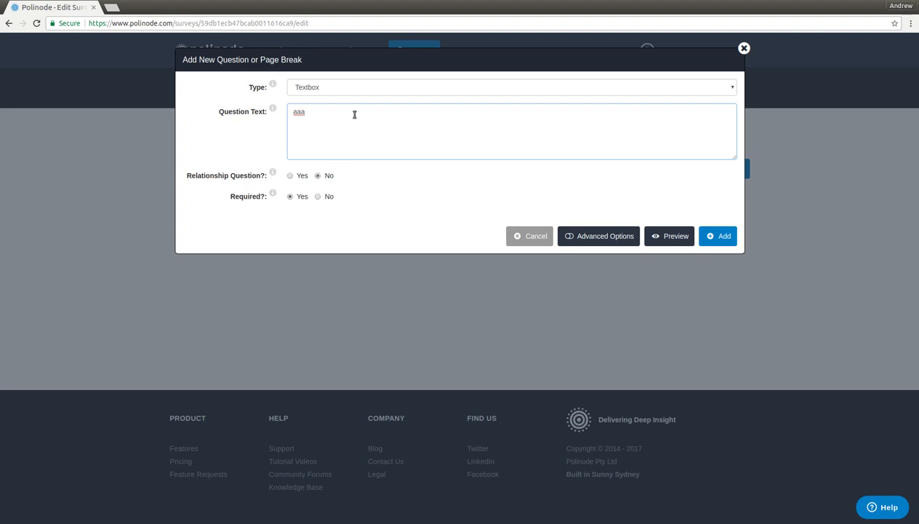
{"action": "key", "text": "BackSpace"}
{"action": "key", "text": "BackSpace"}
{"action": "key", "text": "BackSpace"}
{"action": "type", "text": "What city do you live in?"}
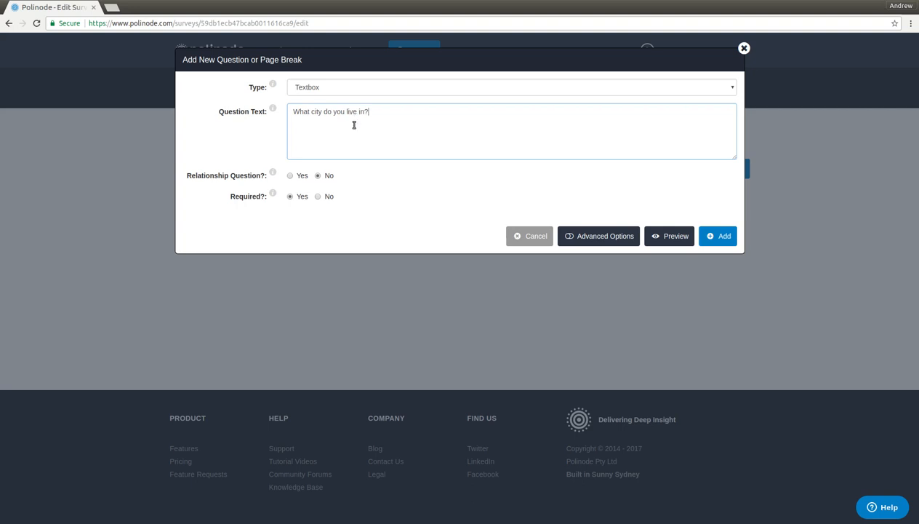
{"action": "left_click", "coordinate": [721, 236]}
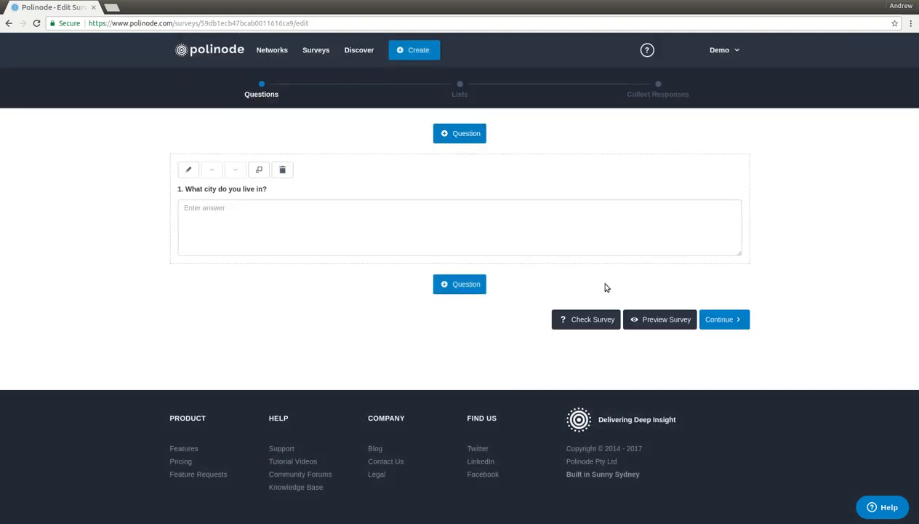
Add a Multiple Choice relationship question below the first, "Who do you work with often?", sourced from the Respondent List
{"action": "left_click", "coordinate": [461, 291]}
{"action": "left_click", "coordinate": [397, 89]}
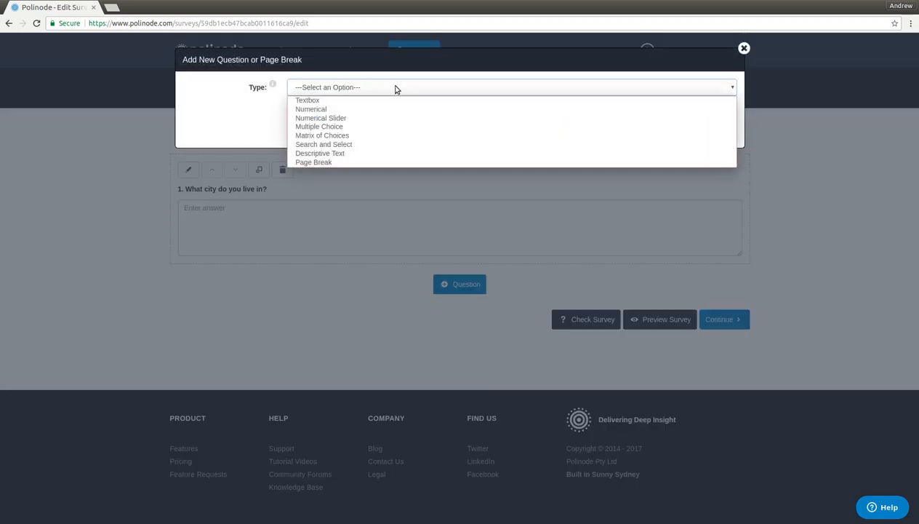
{"action": "left_click", "coordinate": [368, 128]}
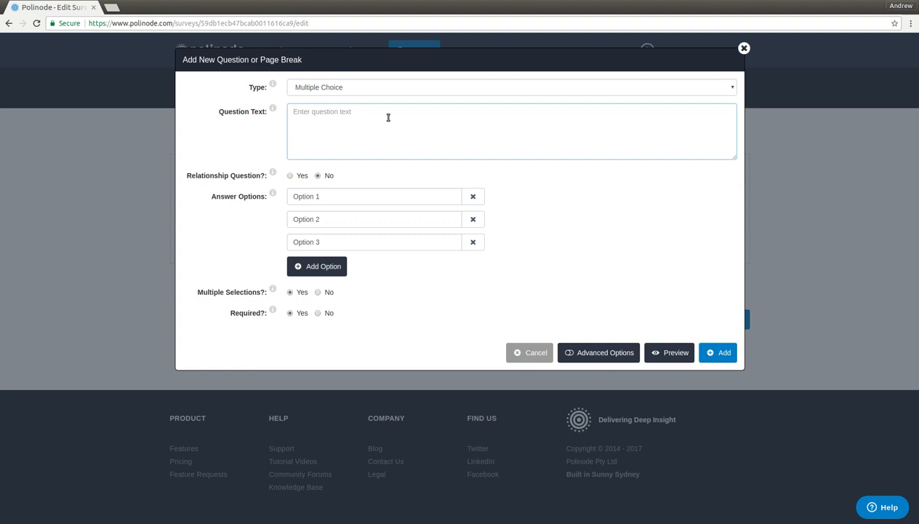
{"action": "type", "text": "Who do you workw"}
{"action": "key", "text": "BackSpace"}
{"action": "type", "text": "with often?"}
{"action": "left_click", "coordinate": [304, 177]}
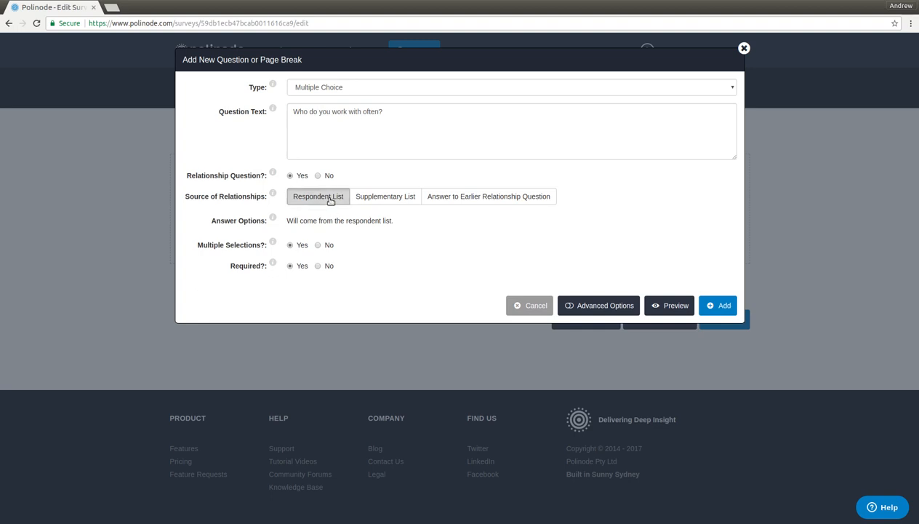
{"action": "left_click", "coordinate": [718, 306]}
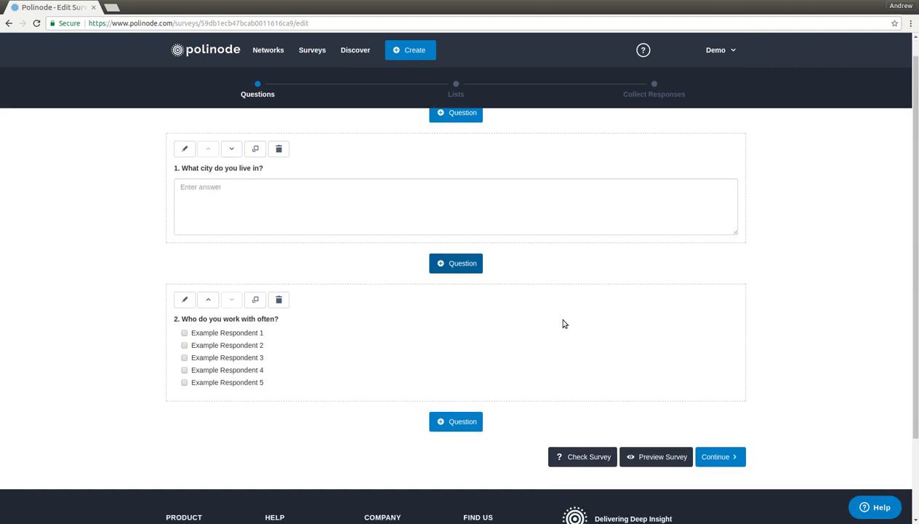
Add a page break after the "Who do you work with often?" question
{"action": "scroll", "coordinate": [563, 324], "scroll_direction": "down", "scroll_amount": 2}
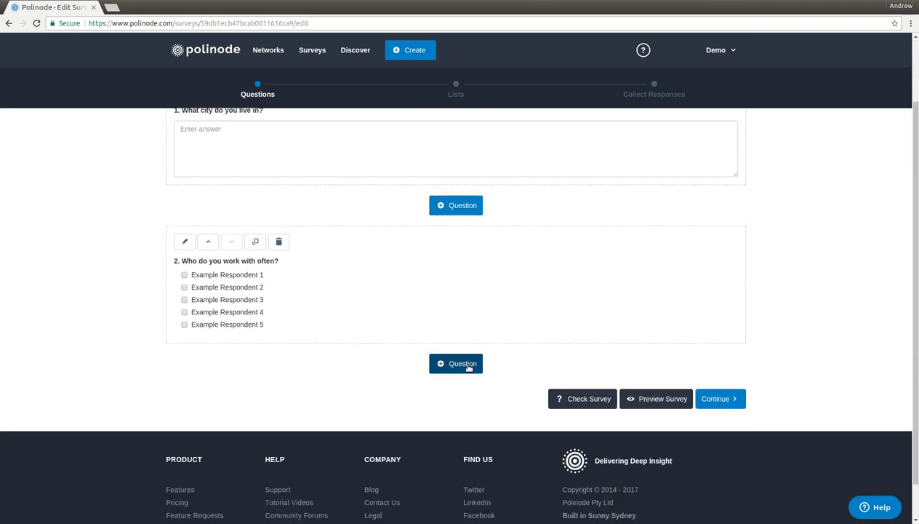
{"action": "left_click", "coordinate": [468, 366]}
{"action": "left_click", "coordinate": [405, 91]}
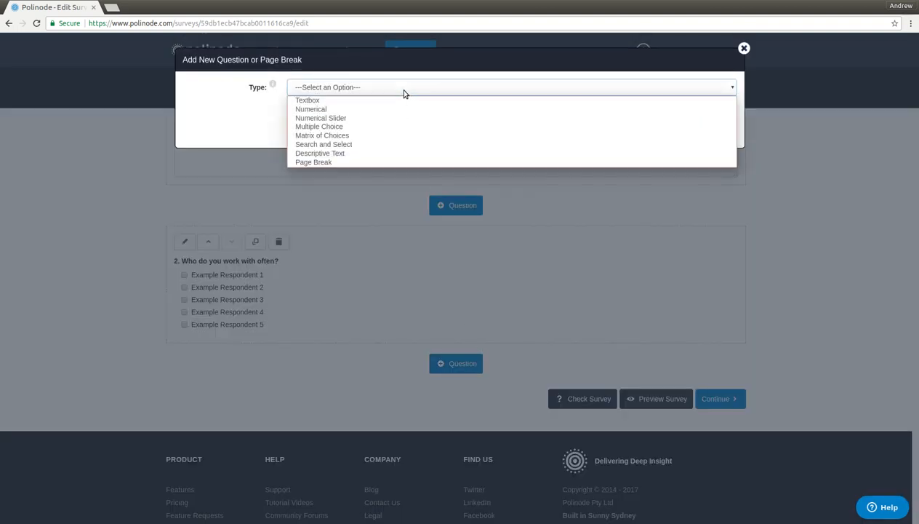
{"action": "left_click", "coordinate": [365, 163]}
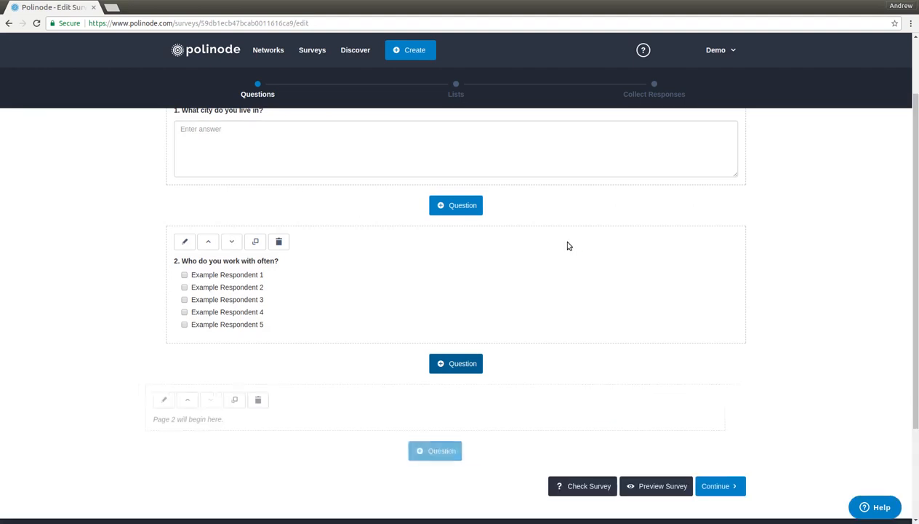
Create a Matrix of Choices question after the page break, "How important is it for you to have more access to the people you nominated?"
{"action": "scroll", "coordinate": [569, 245], "scroll_direction": "down", "scroll_amount": 2}
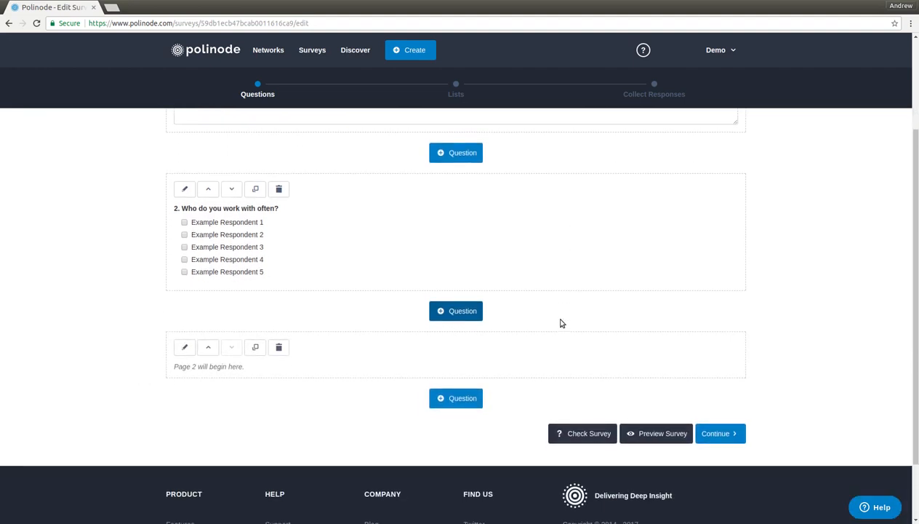
{"action": "left_click", "coordinate": [463, 398]}
{"action": "left_click", "coordinate": [378, 88]}
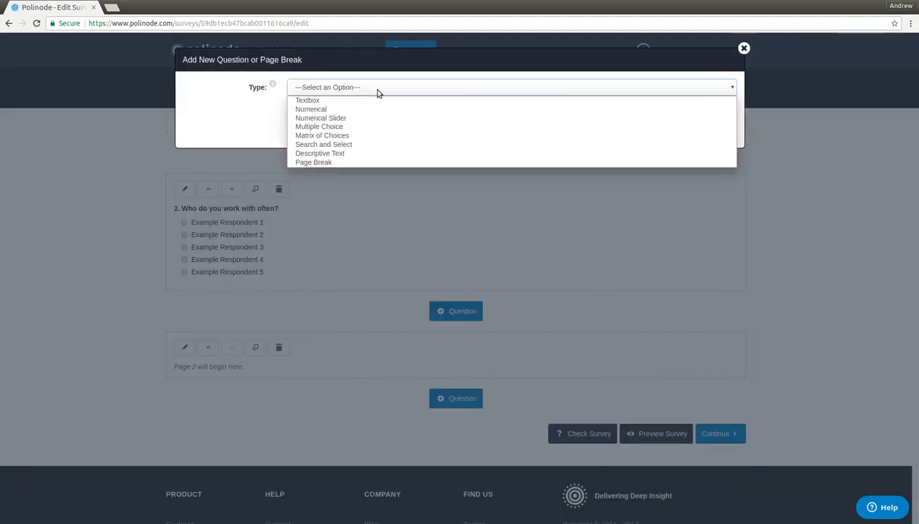
{"action": "left_click", "coordinate": [358, 139]}
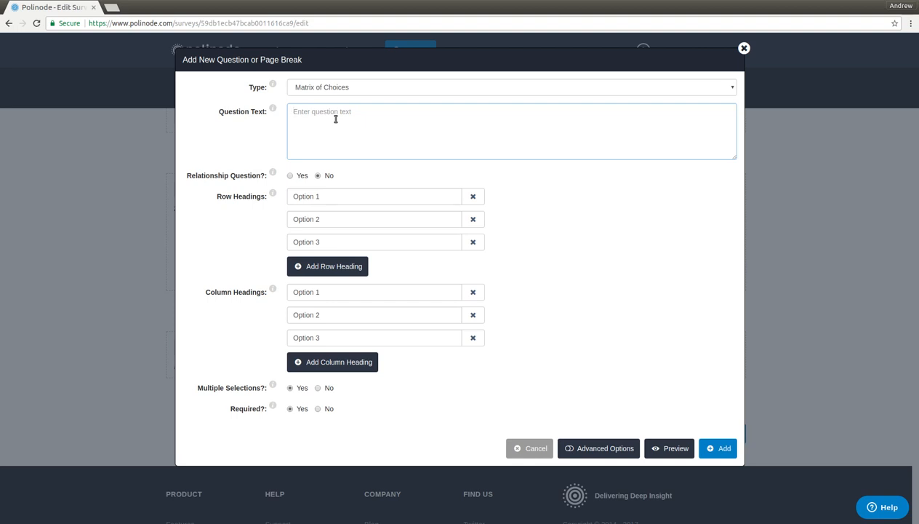
{"action": "type", "text": "How important is it for you to have more access to the "}
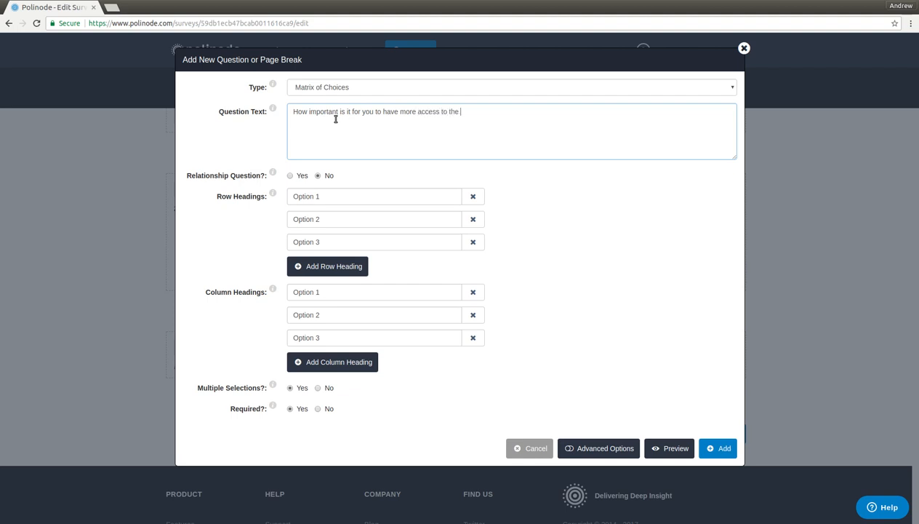
{"action": "type", "text": "people you nominated?"}
Make the matrix a relationship question sourced from the answer to earlier relationship question 2
{"action": "left_click", "coordinate": [291, 175]}
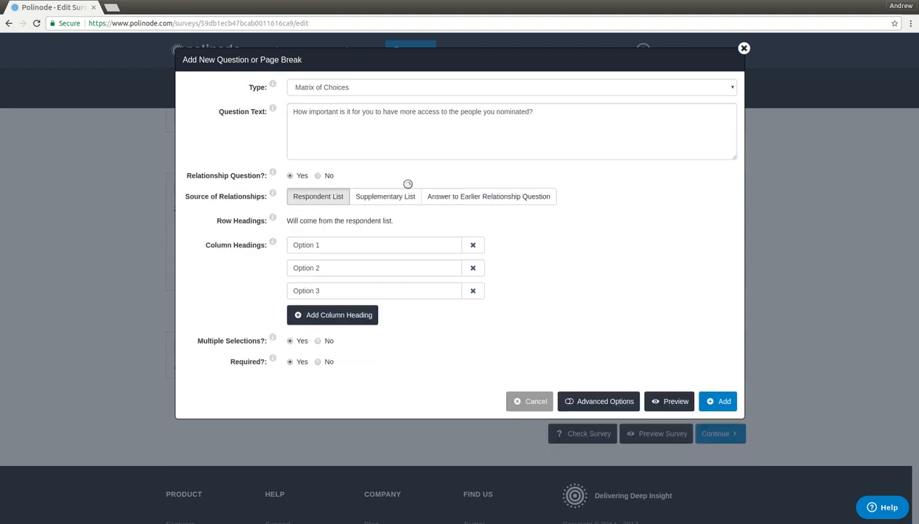
{"action": "left_click", "coordinate": [487, 198]}
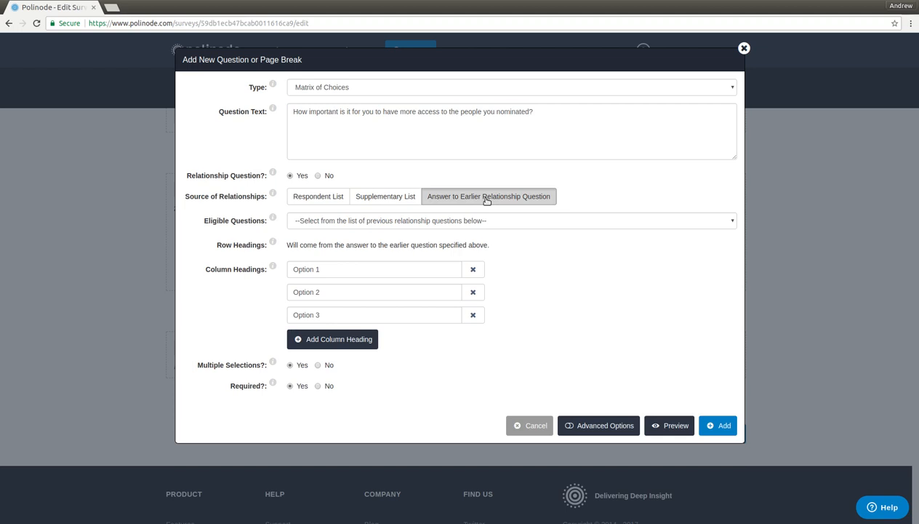
{"action": "left_click", "coordinate": [450, 221]}
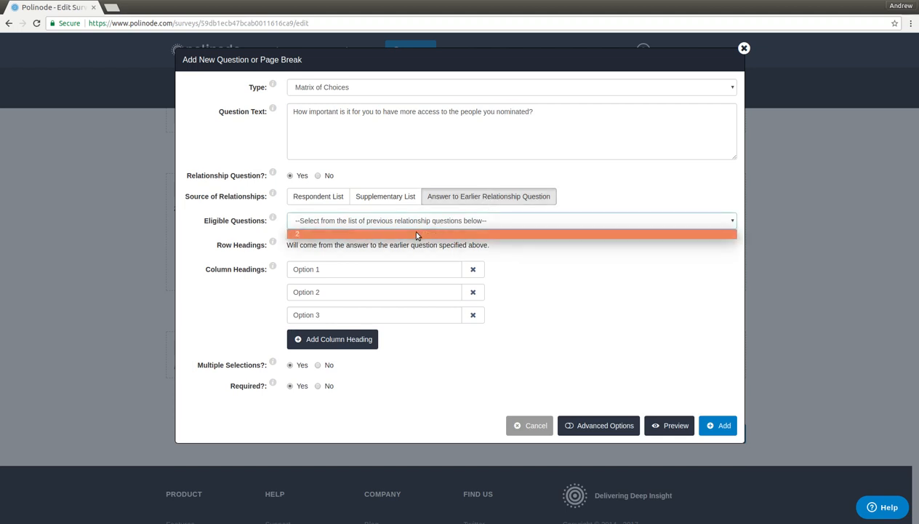
{"action": "left_click", "coordinate": [417, 234]}
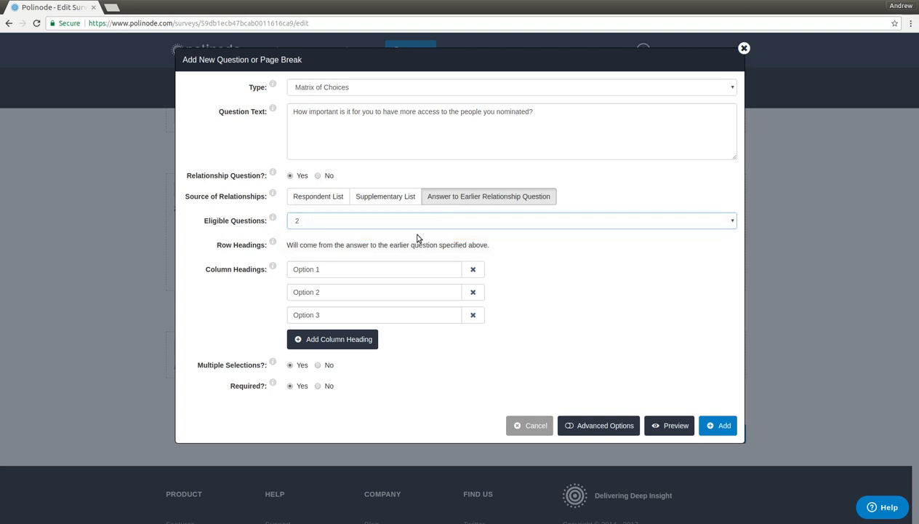
Set the matrix's four column headings to Not at all, Somewhat, Very and Critical, adding the fourth heading
{"action": "left_click", "coordinate": [357, 270]}
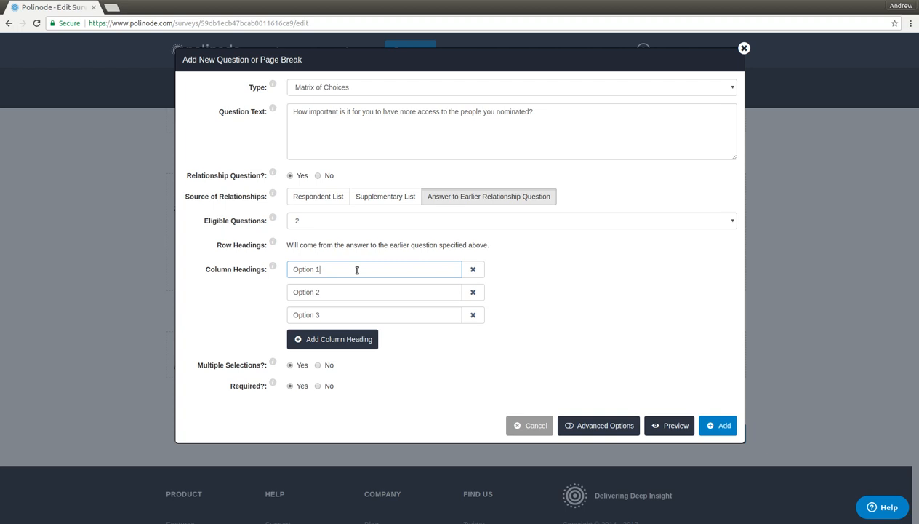
{"action": "triple_click", "coordinate": [357, 269]}
{"action": "type", "text": "Not Important"}
{"action": "double_click", "coordinate": [358, 270]}
{"action": "type", "text": "at all"}
{"action": "left_click_drag", "start_coordinate": [336, 287], "coordinate": [285, 284]}
{"action": "type", "text": "Somewhat"}
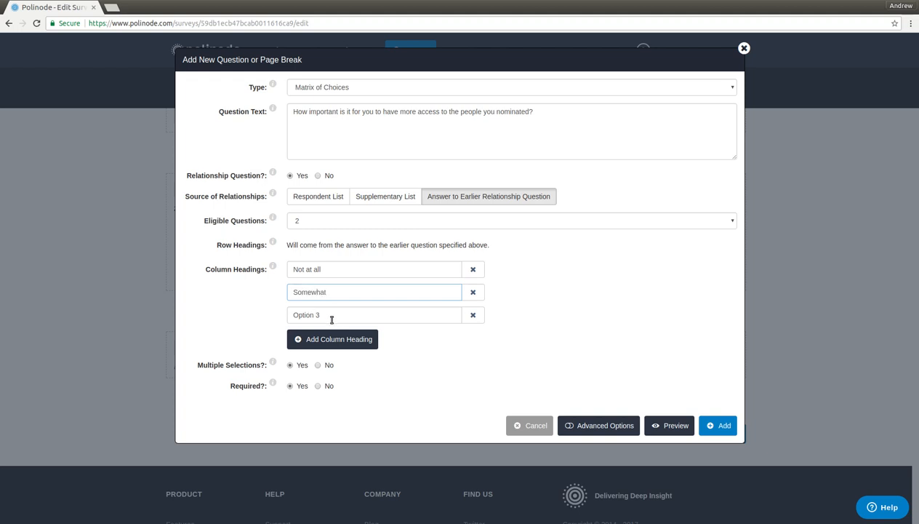
{"action": "left_click_drag", "start_coordinate": [331, 317], "coordinate": [270, 311]}
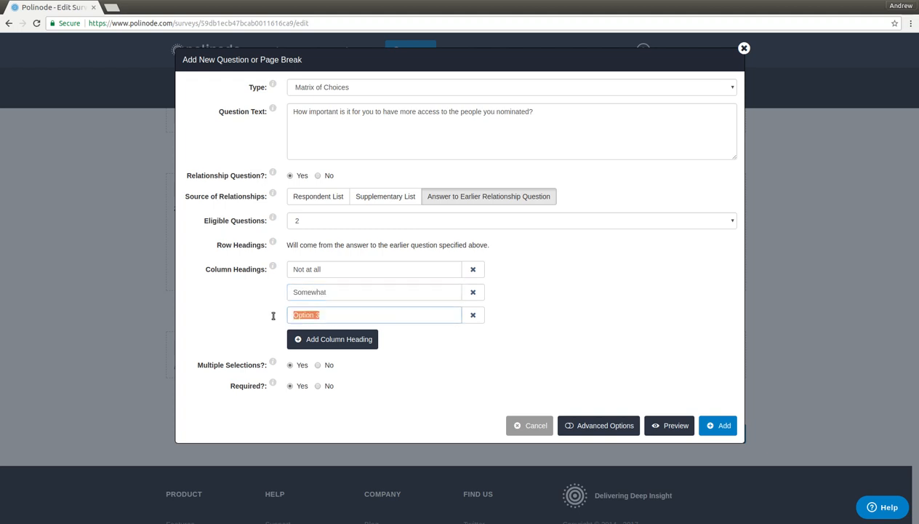
{"action": "type", "text": "Very"}
{"action": "left_click", "coordinate": [305, 331]}
{"action": "left_click_drag", "start_coordinate": [334, 336], "coordinate": [267, 341]}
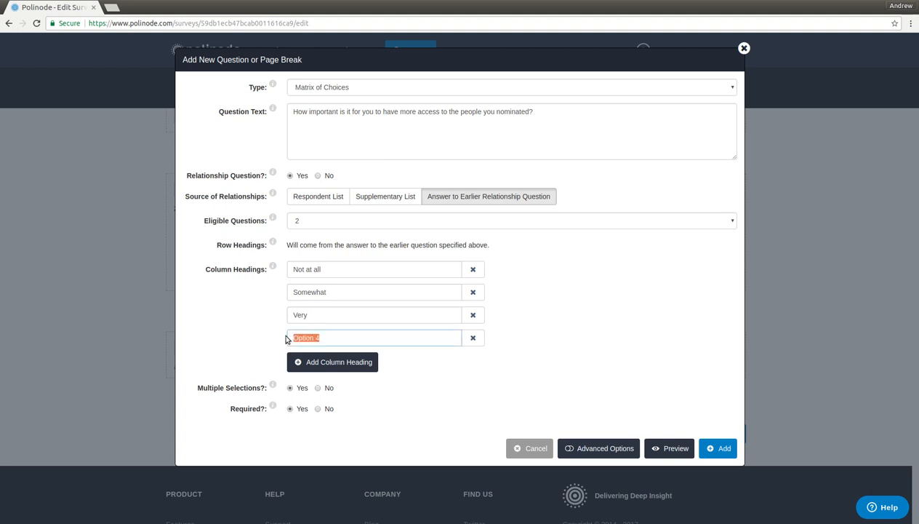
{"action": "type", "text": "Critical"}
Set Multiple Selections to No for the matrix question, preview it and close the preview
{"action": "left_click", "coordinate": [318, 388]}
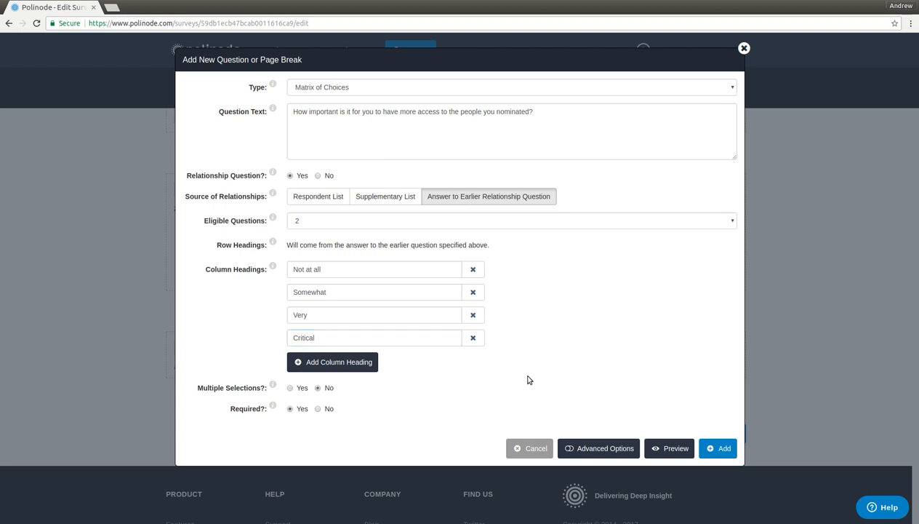
{"action": "left_click", "coordinate": [668, 449]}
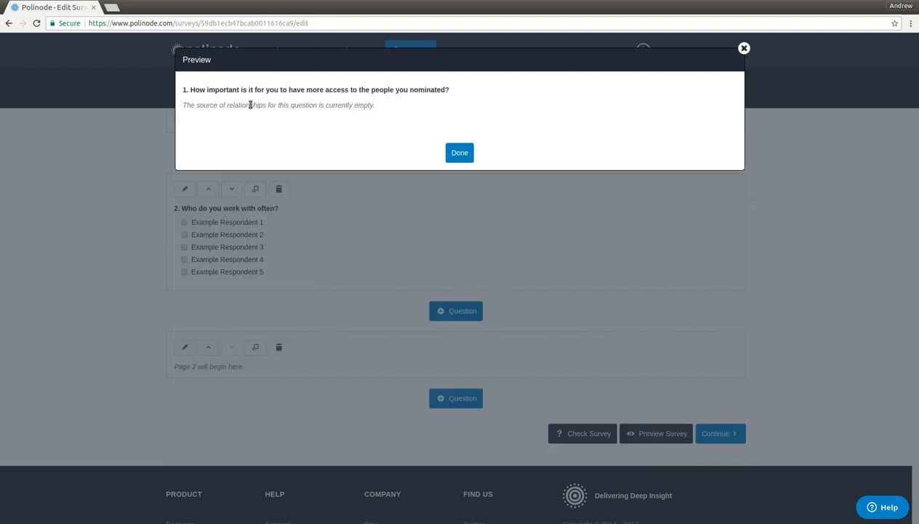
{"action": "left_click", "coordinate": [460, 154]}
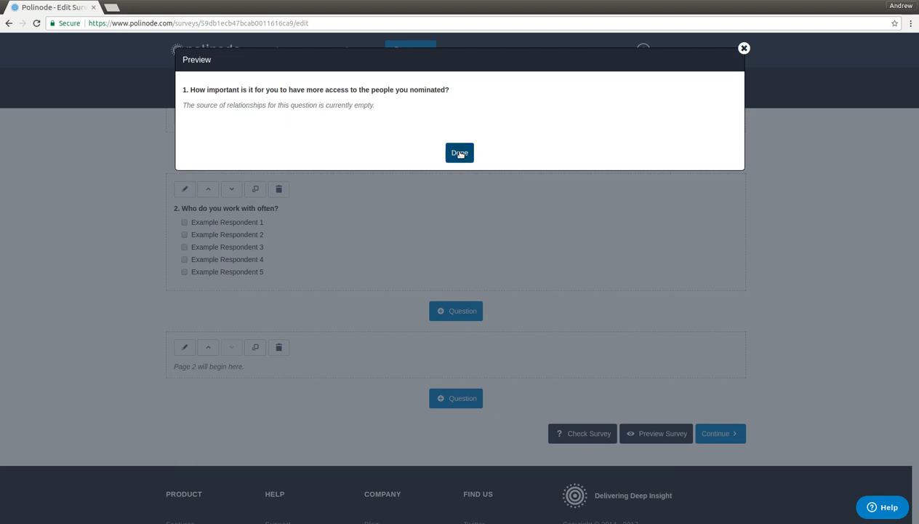
Add the configured matrix question to the survey after the page break and run a check of the survey
{"action": "left_click", "coordinate": [716, 448]}
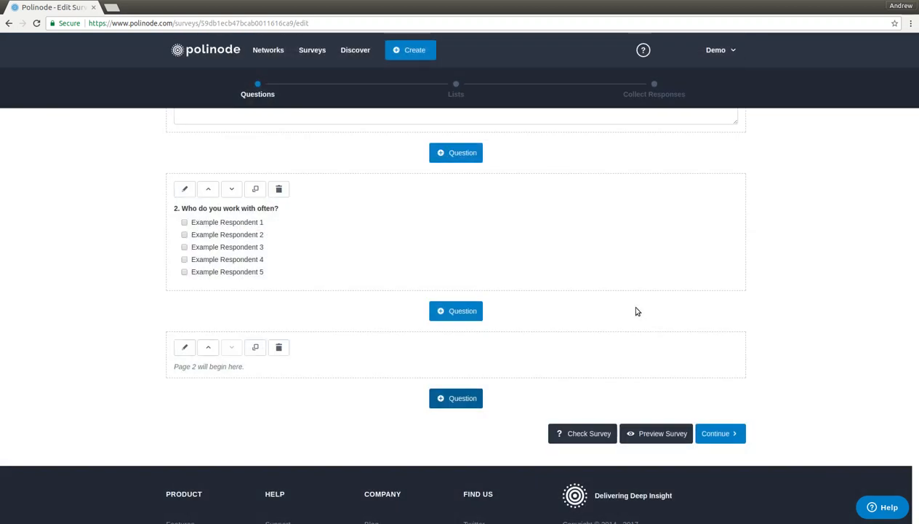
{"action": "scroll", "coordinate": [635, 312], "scroll_direction": "down", "scroll_amount": 3}
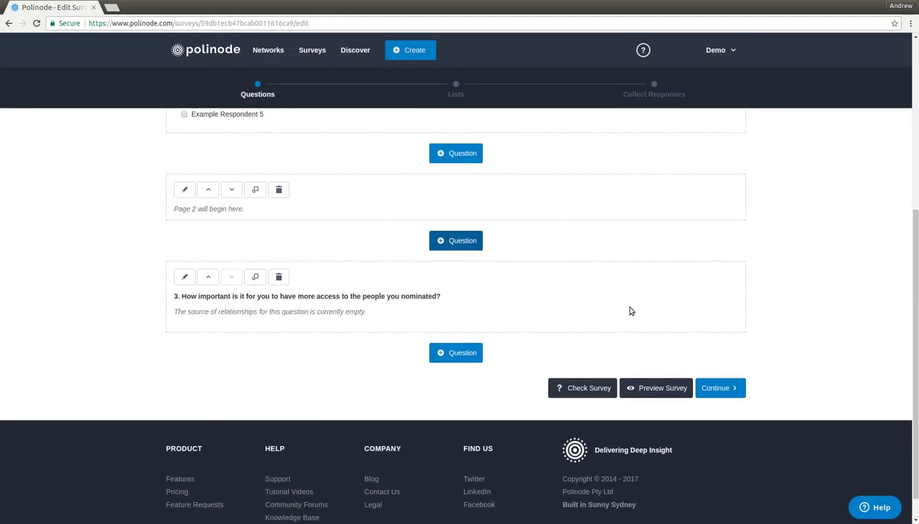
{"action": "scroll", "coordinate": [633, 312], "scroll_direction": "up", "scroll_amount": 3}
{"action": "scroll", "coordinate": [632, 310], "scroll_direction": "down", "scroll_amount": 2}
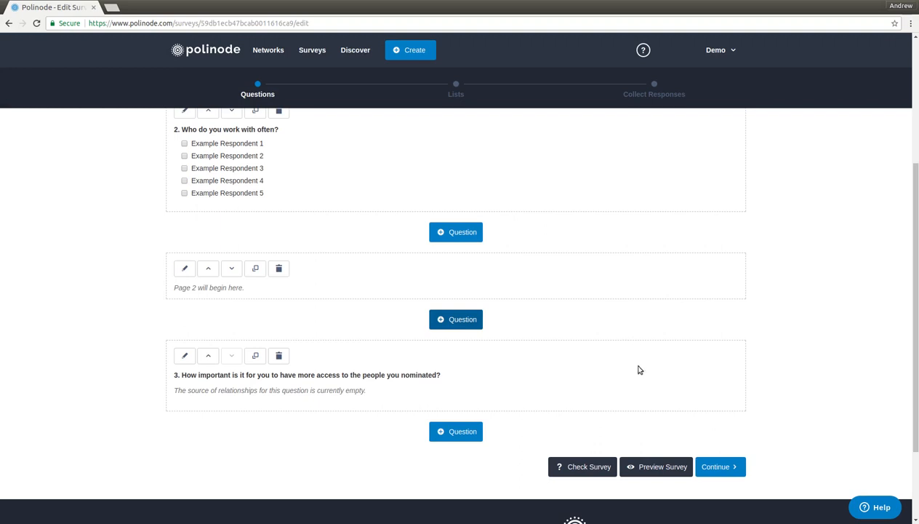
{"action": "left_click", "coordinate": [575, 468]}
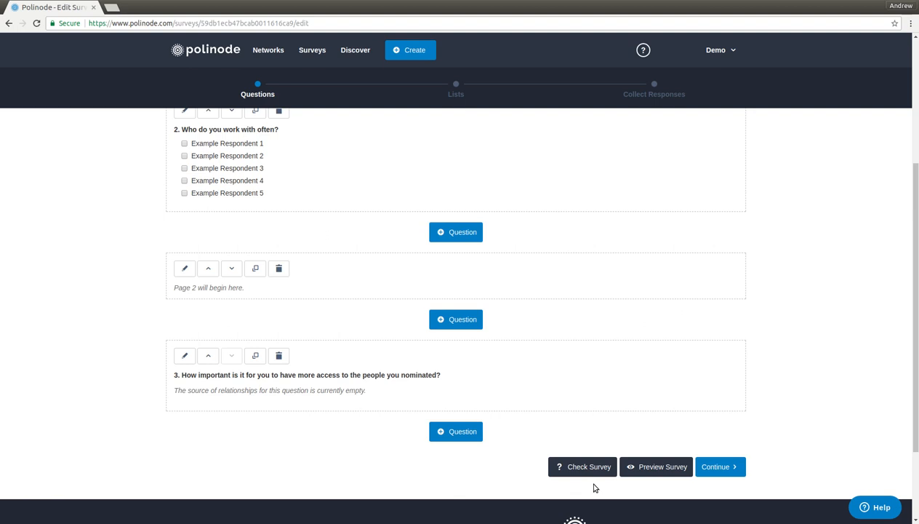
Preview the whole survey, answer page 1 with Sydney and Example Respondents 2 and 3, and advance to page 2
{"action": "left_click", "coordinate": [646, 464]}
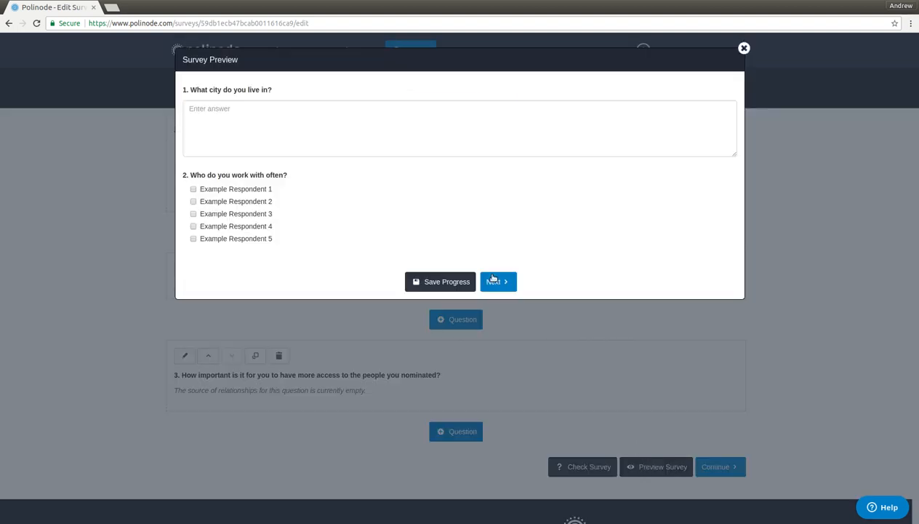
{"action": "left_click", "coordinate": [362, 122]}
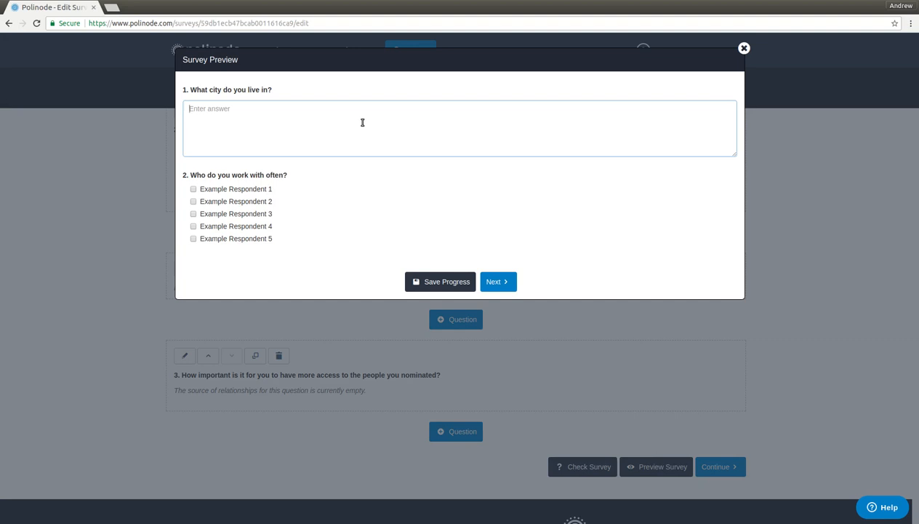
{"action": "type", "text": "Sydney"}
{"action": "left_click", "coordinate": [247, 201]}
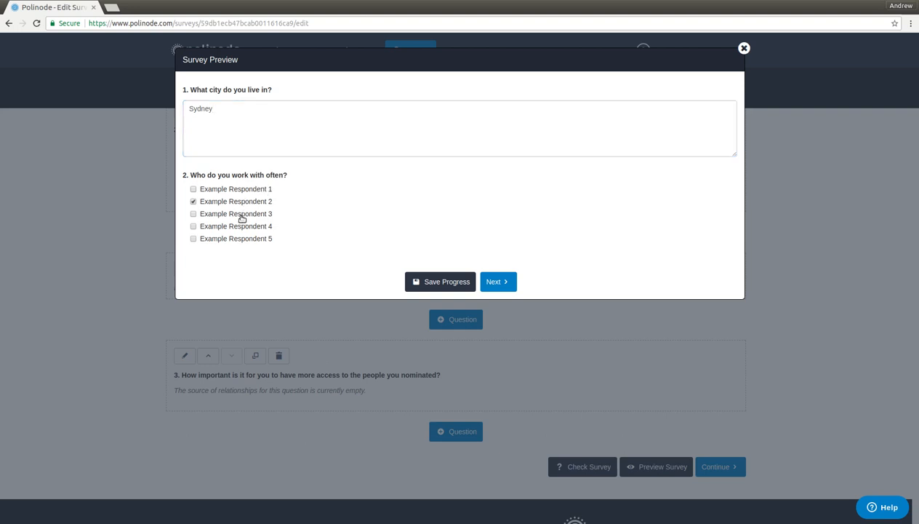
{"action": "left_click", "coordinate": [500, 282]}
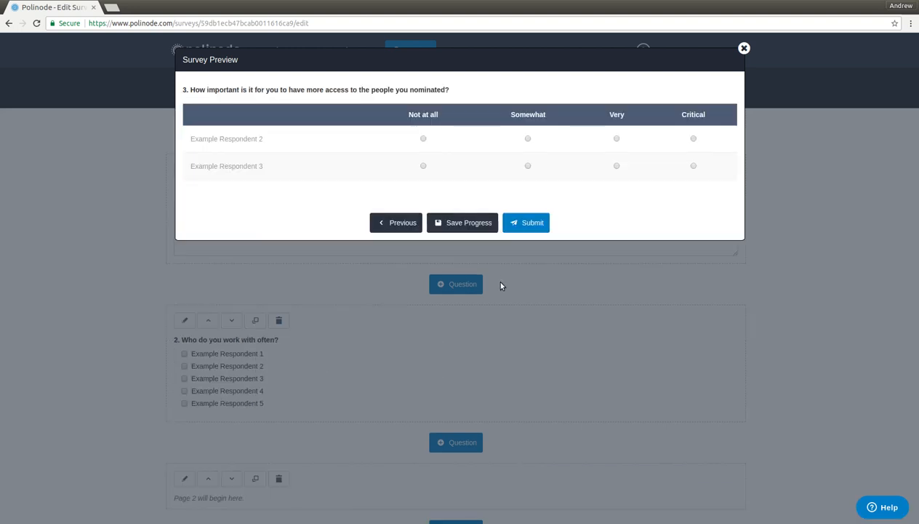
In the preview's matrix, rate Example Respondent 2 Not at all and Example Respondent 3 Somewhat, and close the preview
{"action": "left_click", "coordinate": [423, 139]}
{"action": "left_click", "coordinate": [528, 166]}
{"action": "left_click", "coordinate": [744, 48]}
Examine the Supplementary List relationship source in a new Multiple Choice relationship question after question 3, and discard that question
{"action": "scroll", "coordinate": [625, 327], "scroll_direction": "down", "scroll_amount": 3}
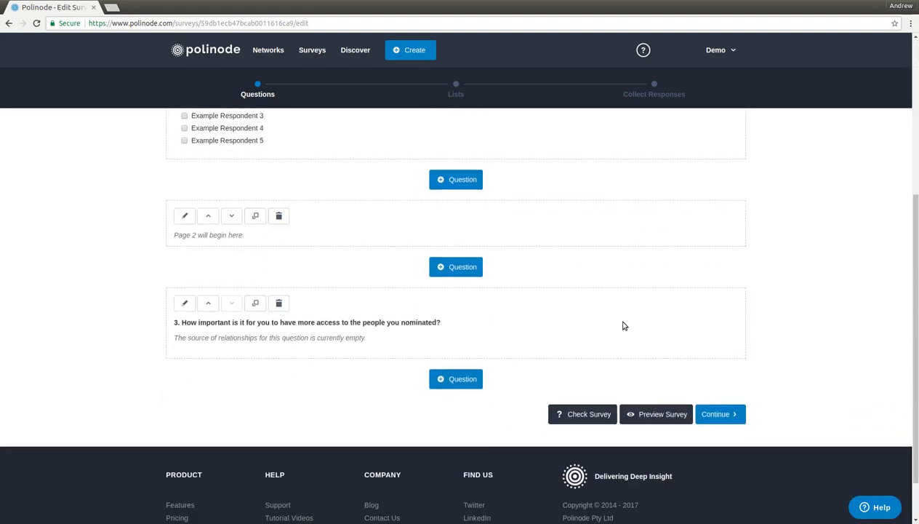
{"action": "scroll", "coordinate": [623, 325], "scroll_direction": "up", "scroll_amount": 4}
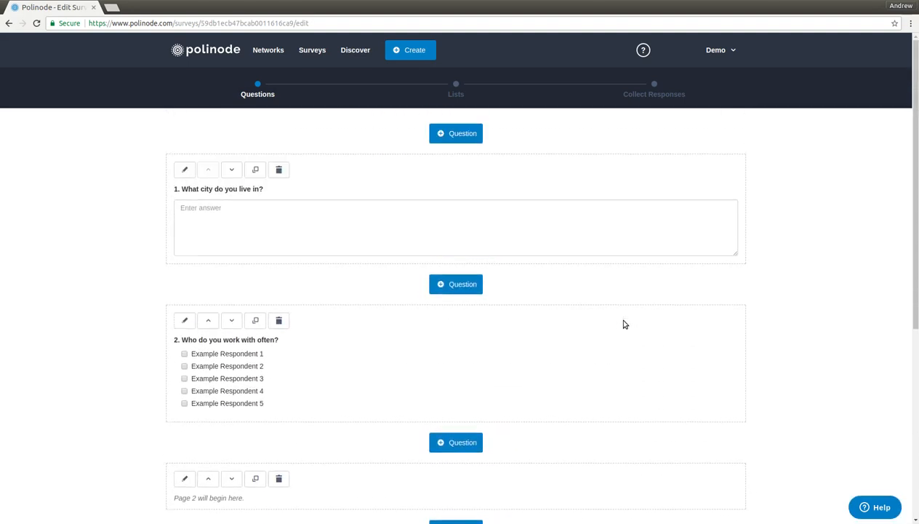
{"action": "scroll", "coordinate": [623, 325], "scroll_direction": "down", "scroll_amount": 4}
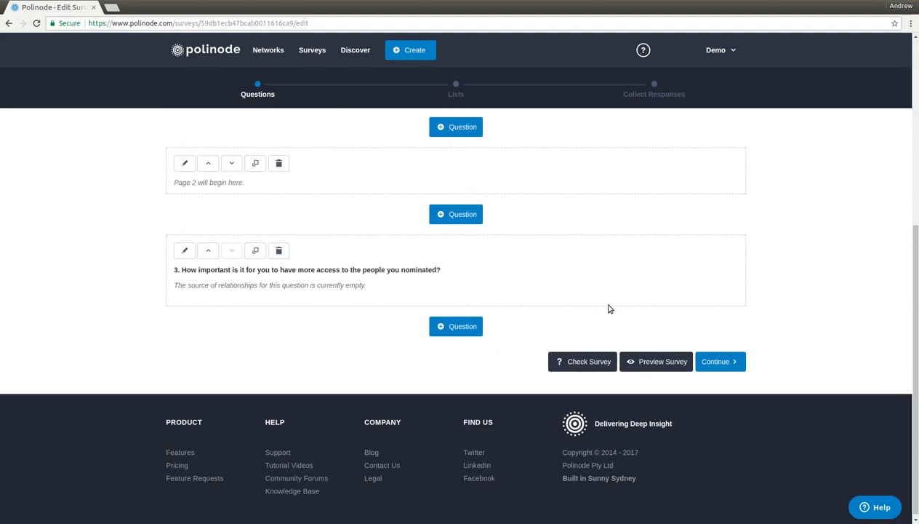
{"action": "left_click", "coordinate": [459, 326]}
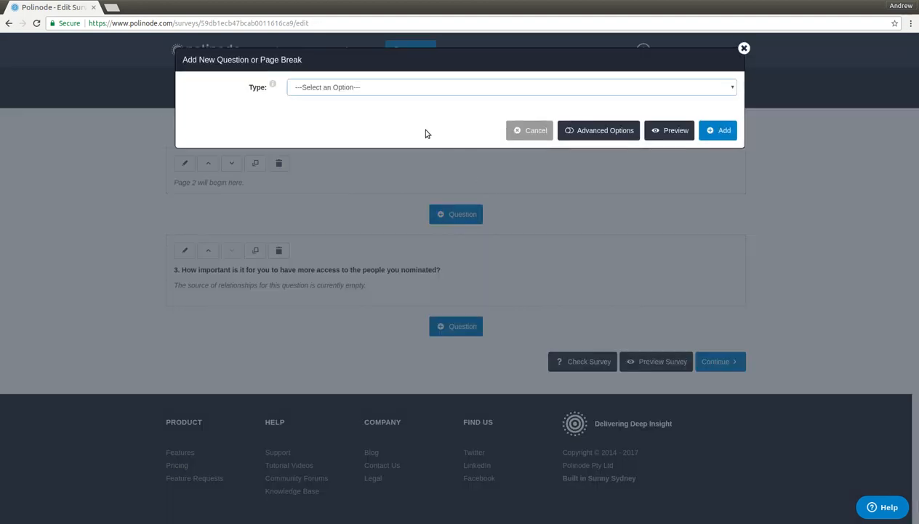
{"action": "left_click", "coordinate": [387, 88]}
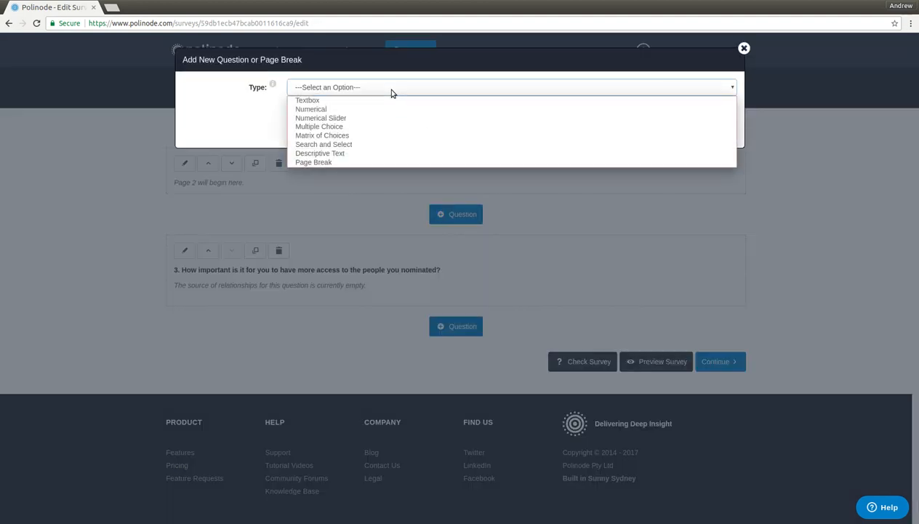
{"action": "left_click", "coordinate": [349, 128]}
{"action": "left_click", "coordinate": [290, 176]}
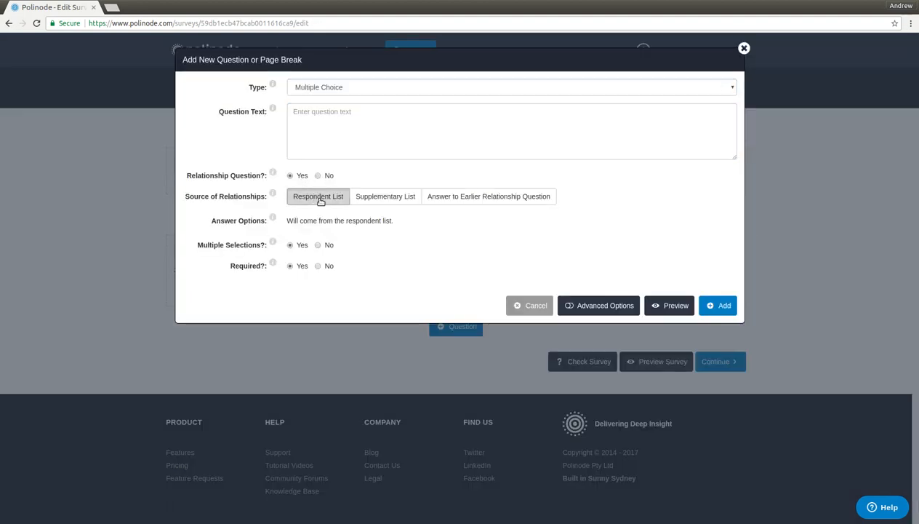
{"action": "left_click", "coordinate": [385, 199]}
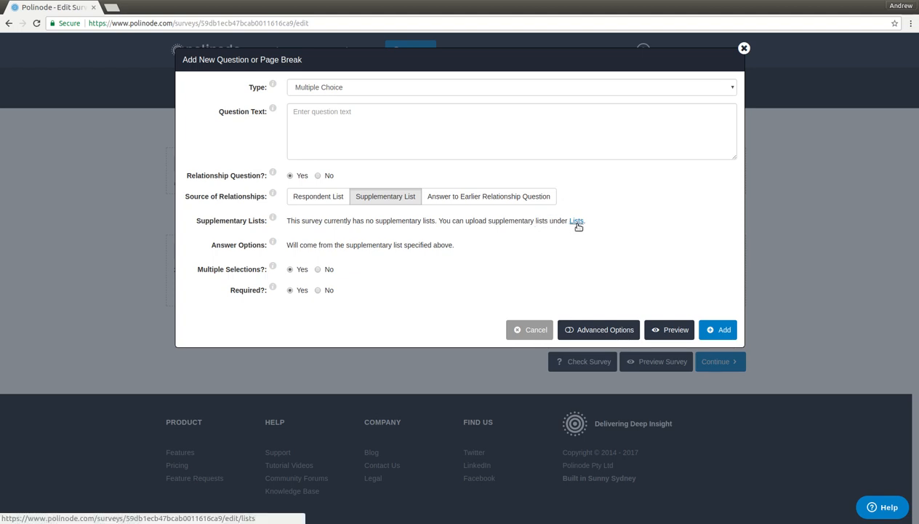
{"action": "left_click", "coordinate": [743, 48]}
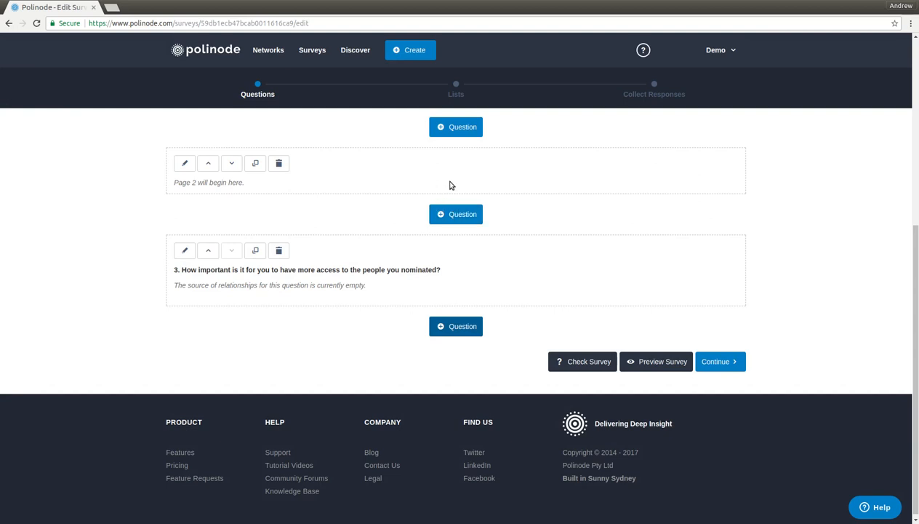
Download the respondent upload template from the survey's Lists stage and open the spreadsheet file
{"action": "left_click", "coordinate": [456, 94]}
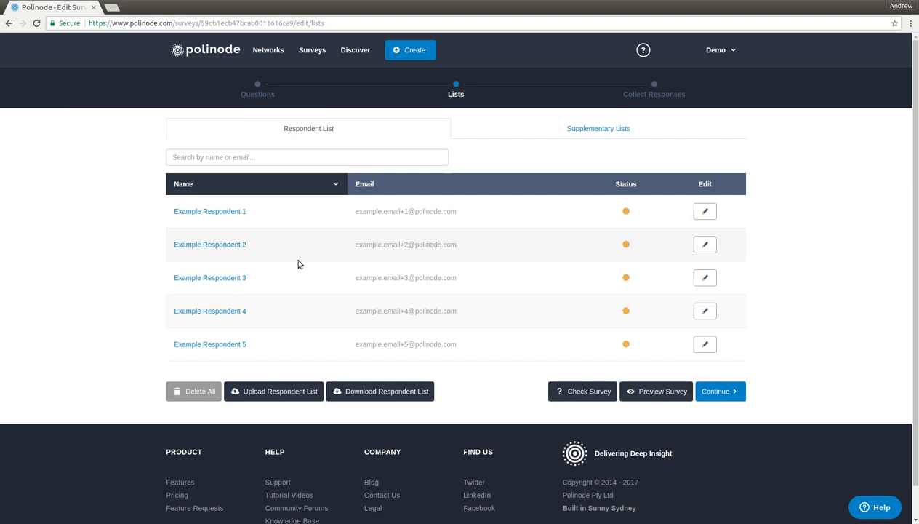
{"action": "left_click", "coordinate": [287, 395]}
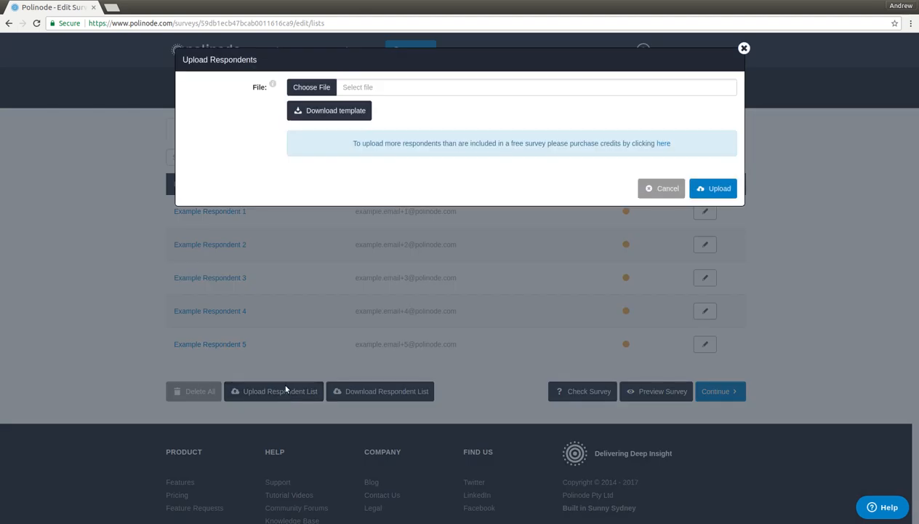
{"action": "left_click", "coordinate": [334, 112]}
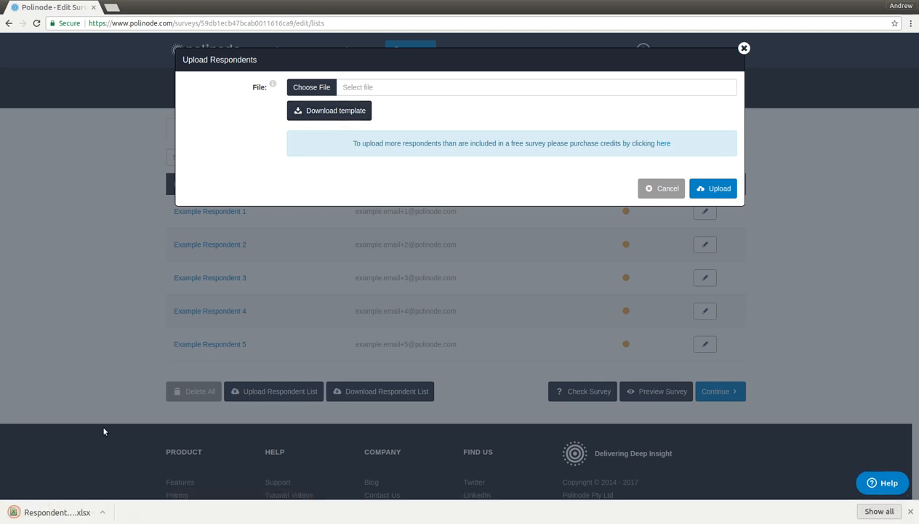
{"action": "left_click", "coordinate": [63, 514]}
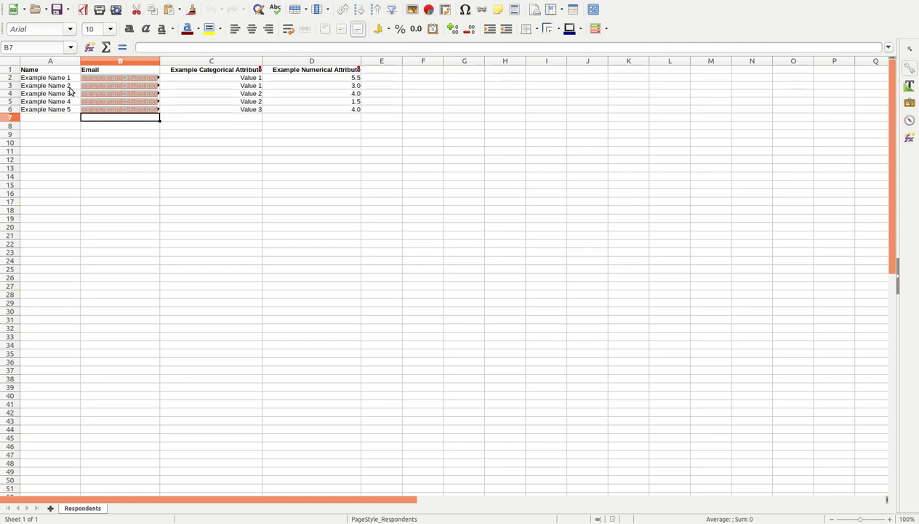
Review the template's Name, Email and example attribute columns, and widen the Email column so the full addresses fit
{"action": "left_click", "coordinate": [51, 85]}
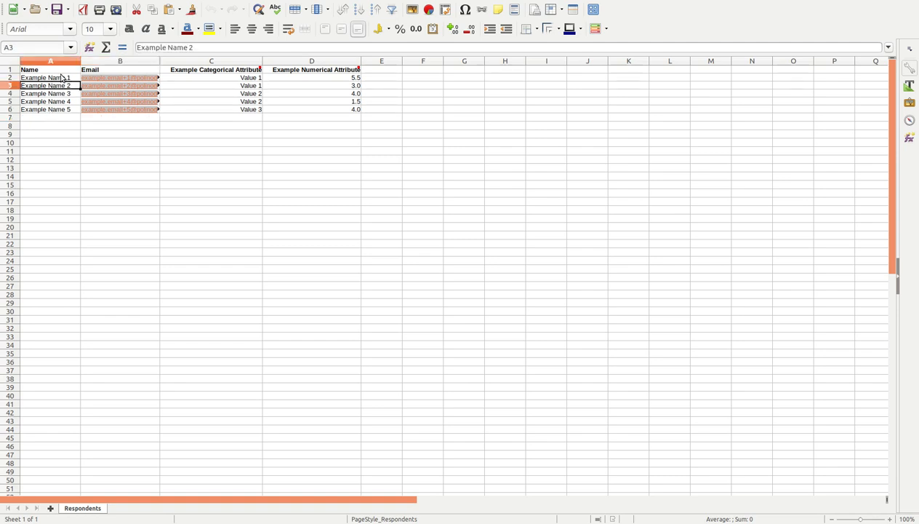
{"action": "left_click", "coordinate": [59, 73]}
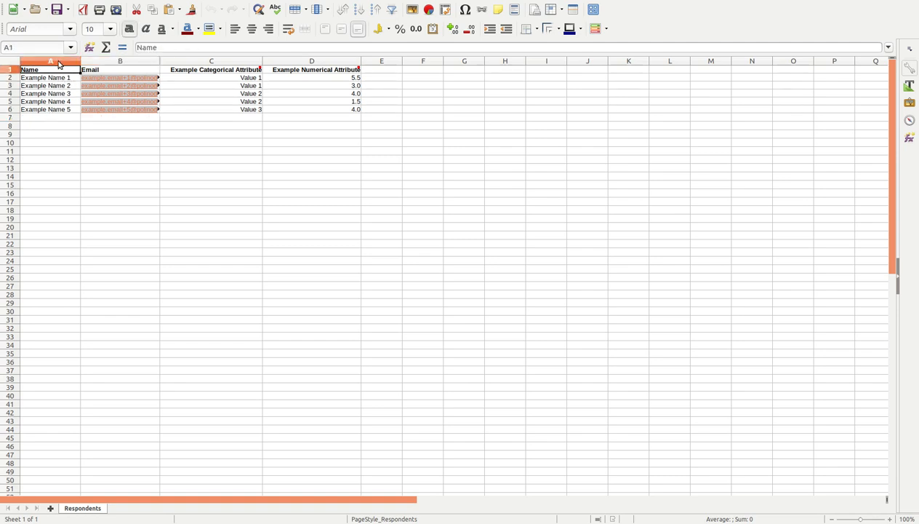
{"action": "left_click_drag", "start_coordinate": [59, 61], "coordinate": [113, 69]}
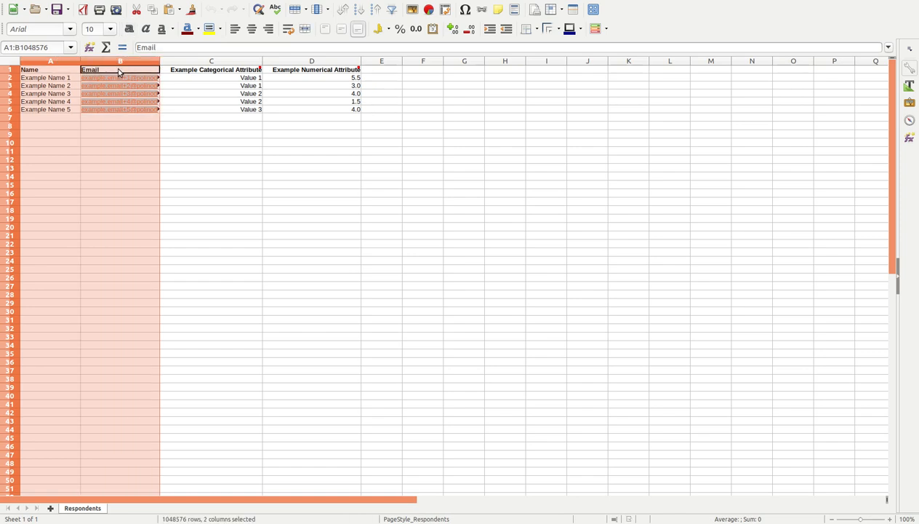
{"action": "left_click", "coordinate": [62, 86]}
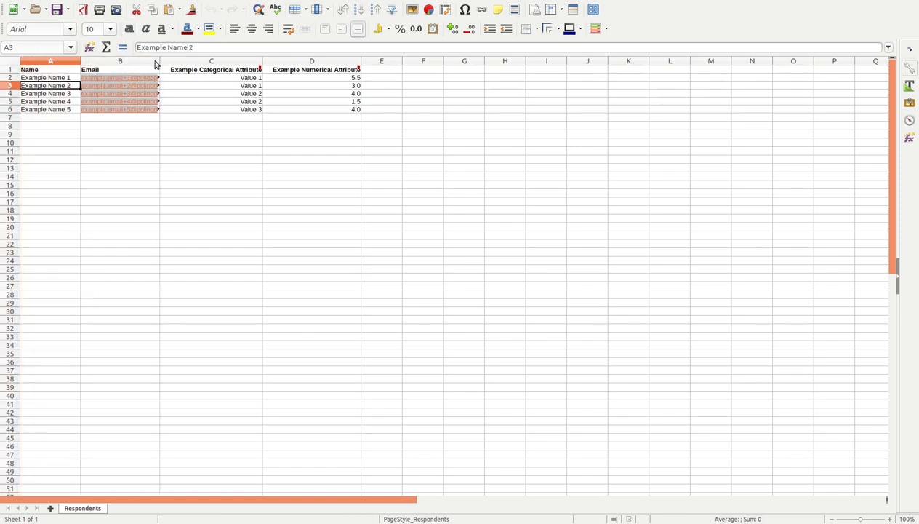
{"action": "left_click_drag", "start_coordinate": [160, 61], "coordinate": [347, 64]}
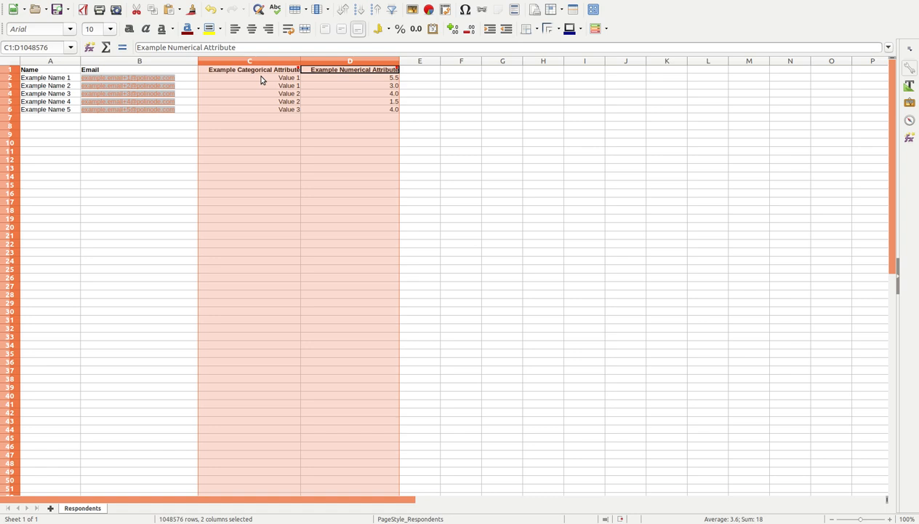
{"action": "left_click", "coordinate": [262, 78]}
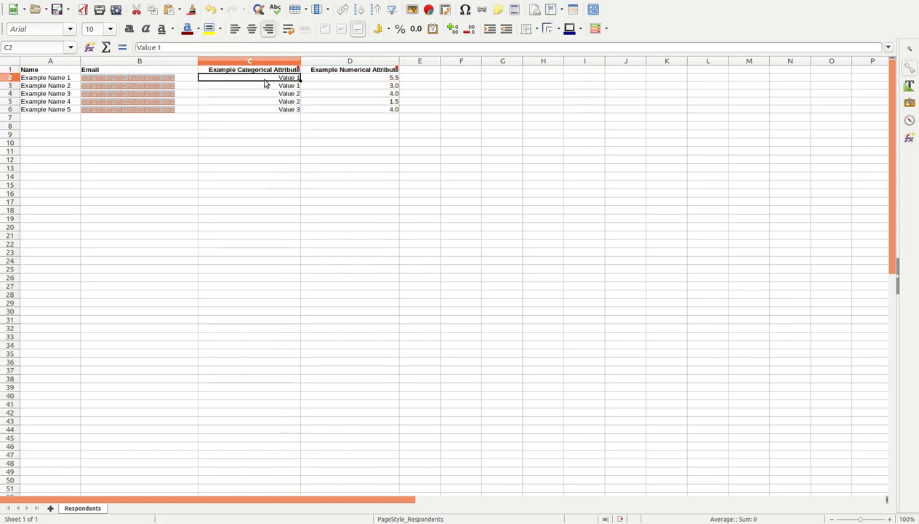
{"action": "left_click", "coordinate": [354, 86]}
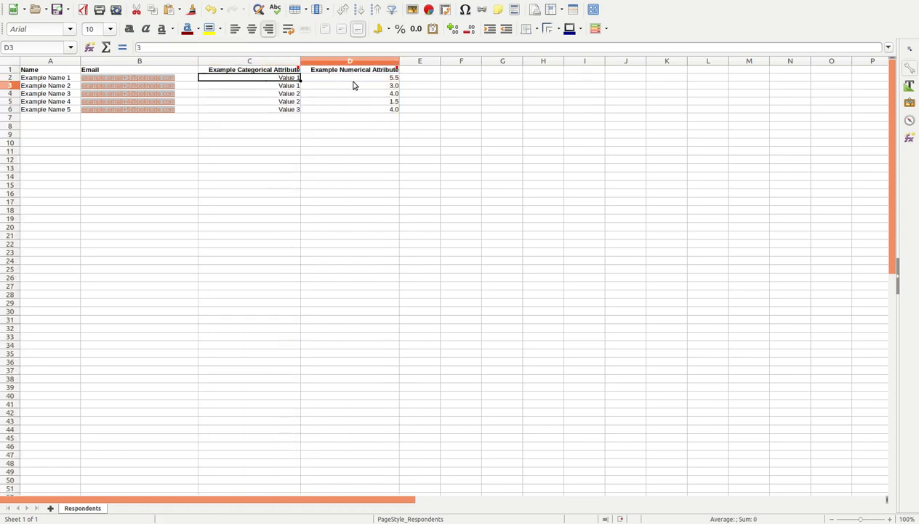
Rename the categorical attribute heading in C1 to Gender and fill C2 to C6 with Male, Female, Male, Female, Male
{"action": "left_click", "coordinate": [254, 70]}
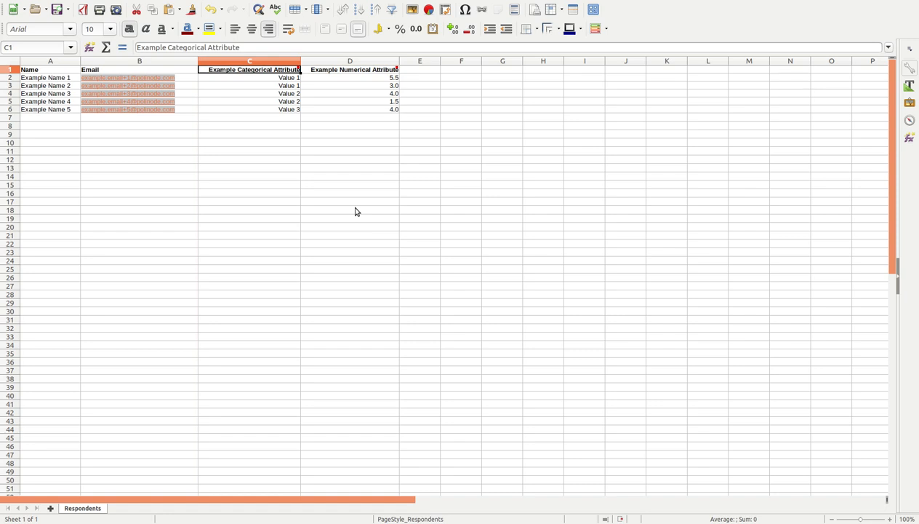
{"action": "type", "text": "Gender"}
{"action": "key", "text": "Return"}
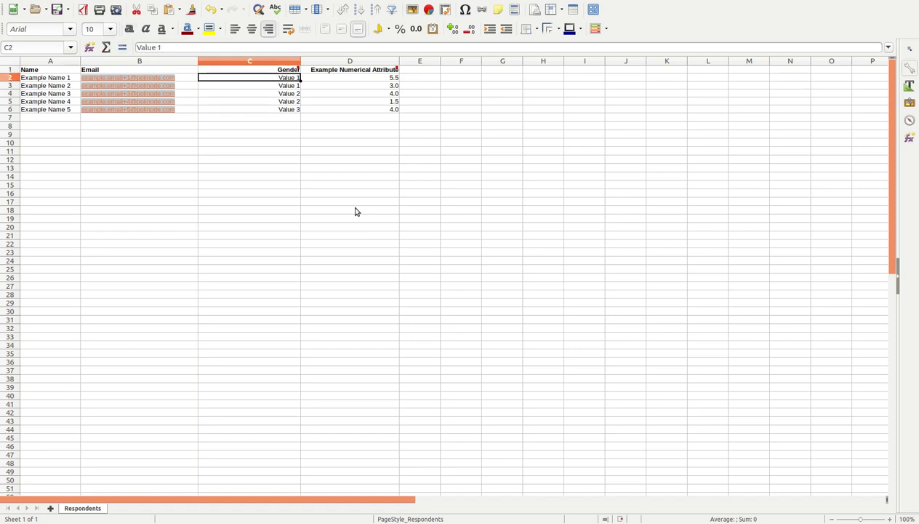
{"action": "type", "text": "Male"}
{"action": "key", "text": "Return"}
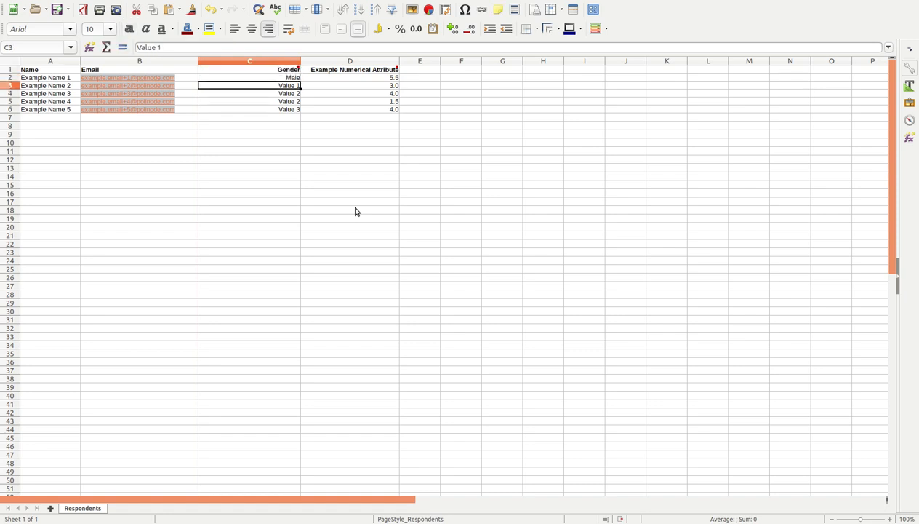
{"action": "type", "text": "Female"}
{"action": "key", "text": "Return"}
{"action": "type", "text": "Male"}
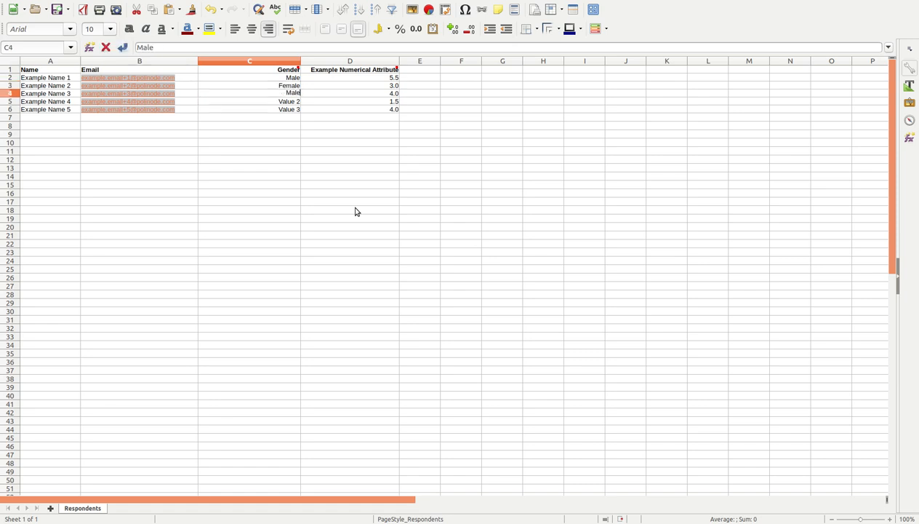
{"action": "key", "text": "Return"}
{"action": "type", "text": "Female"}
{"action": "key", "text": "Return"}
{"action": "type", "text": "Male"}
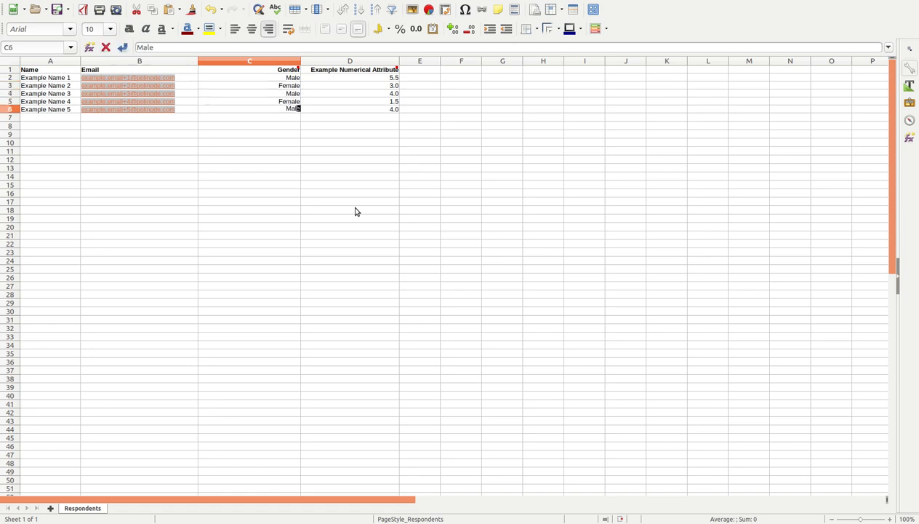
{"action": "key", "text": "Return"}
Rename the numerical attribute heading in D1 to Tenure and look over the values beneath it
{"action": "key", "text": "Right"}
{"action": "key", "text": "Up"}
{"action": "key", "text": "ctrl+Up"}
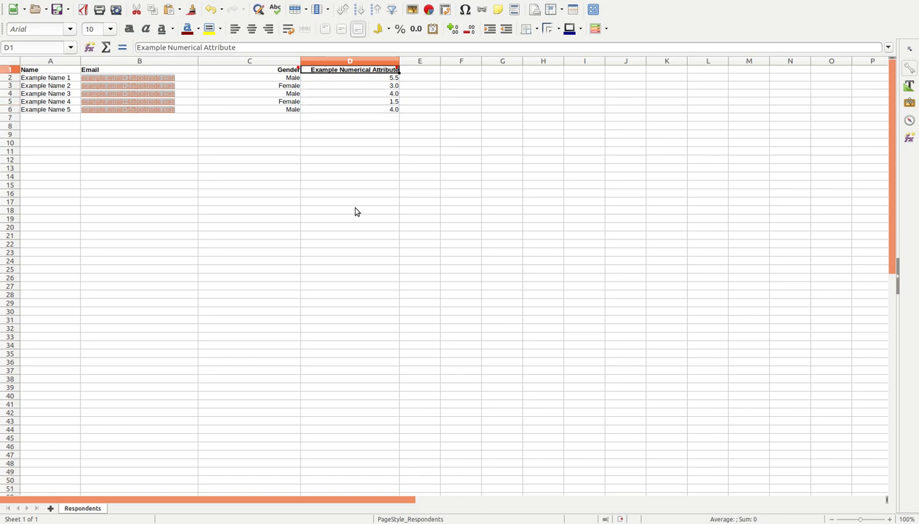
{"action": "type", "text": "Tenure"}
{"action": "key", "text": "Return"}
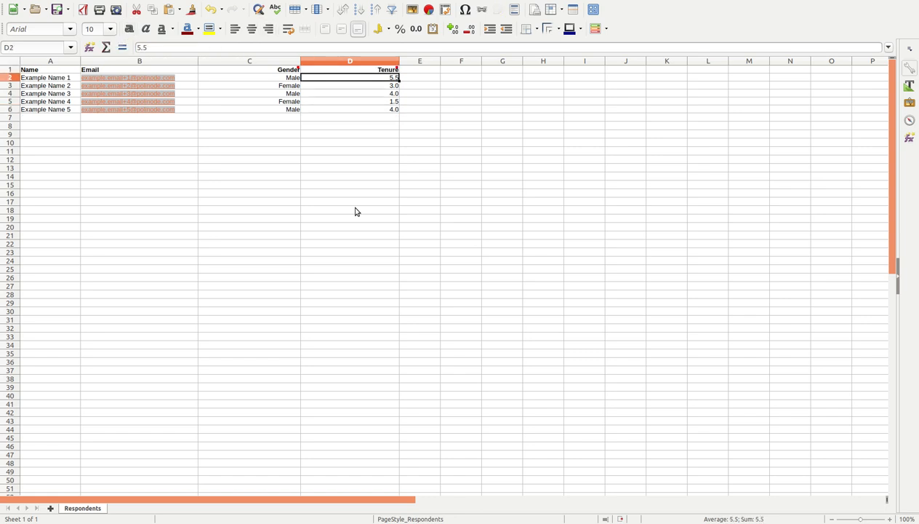
{"action": "key", "text": "Down"}
{"action": "key", "text": "Down"}
{"action": "key", "text": "Down"}
{"action": "key", "text": "Up"}
{"action": "key", "text": "Up"}
{"action": "key", "text": "Up"}
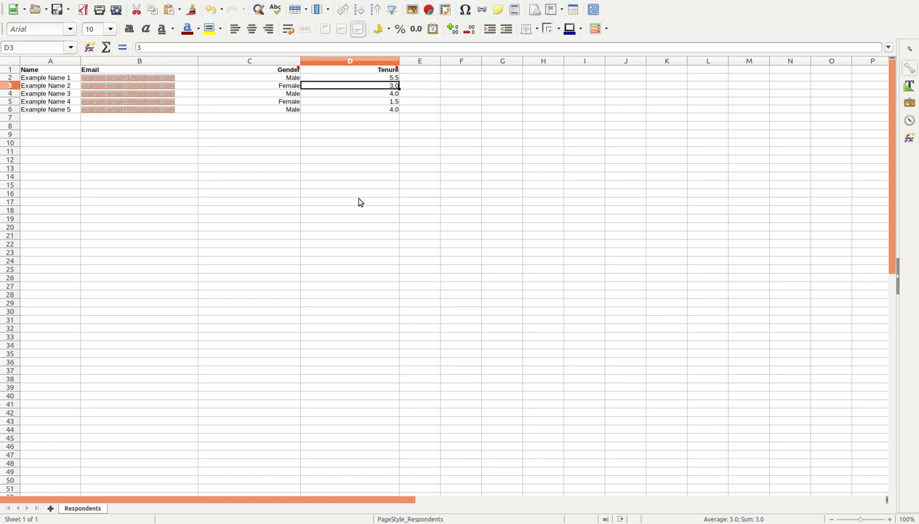
Replace the first example respondent's name in A2 with a full name and save the spreadsheet
{"action": "left_click", "coordinate": [51, 80]}
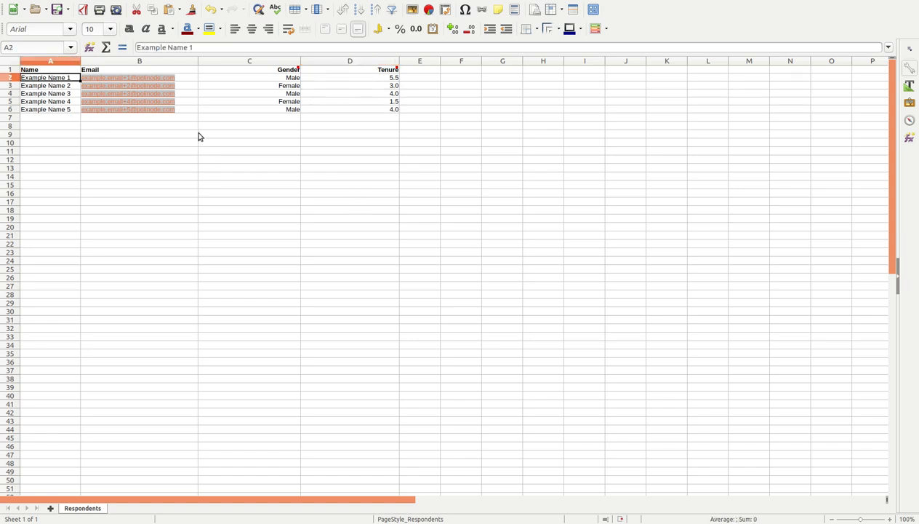
{"action": "type", "text": "John Smith"}
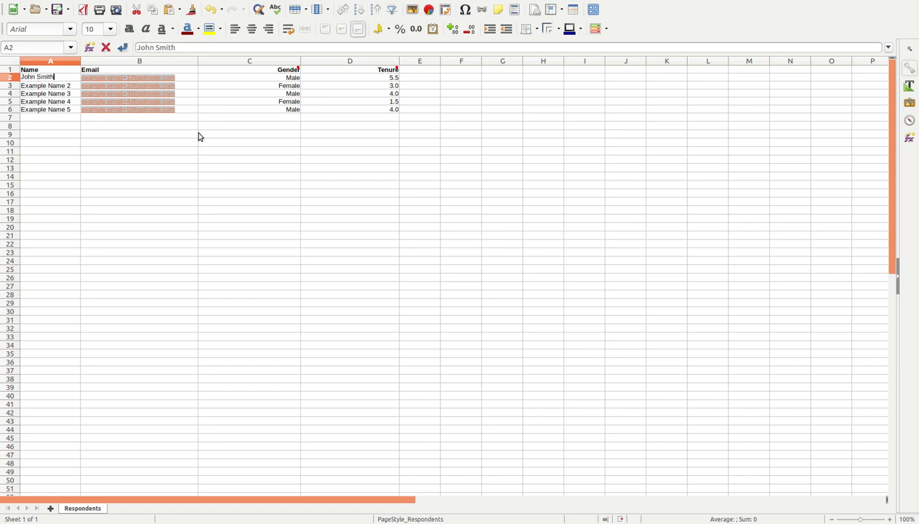
{"action": "key", "text": "Return"}
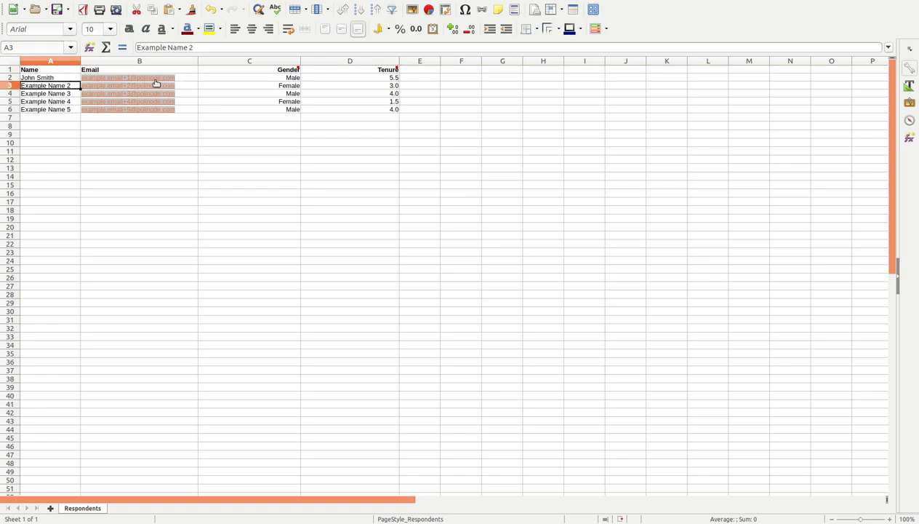
{"action": "left_click", "coordinate": [57, 10]}
Switch back to Polinode in the browser and upload Respondent_List_Template.xlsx from Downloads as the respondent list
{"action": "key", "text": "alt+Tab"}
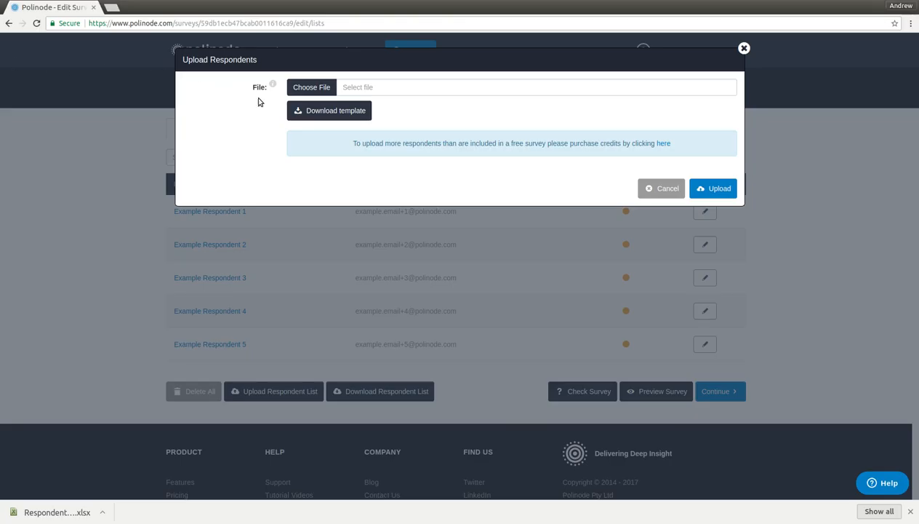
{"action": "left_click", "coordinate": [318, 88]}
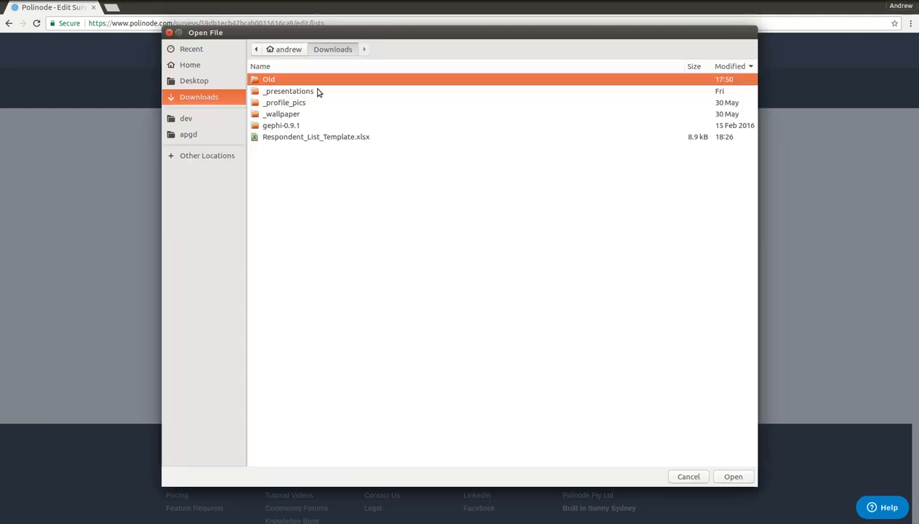
{"action": "left_click", "coordinate": [332, 139]}
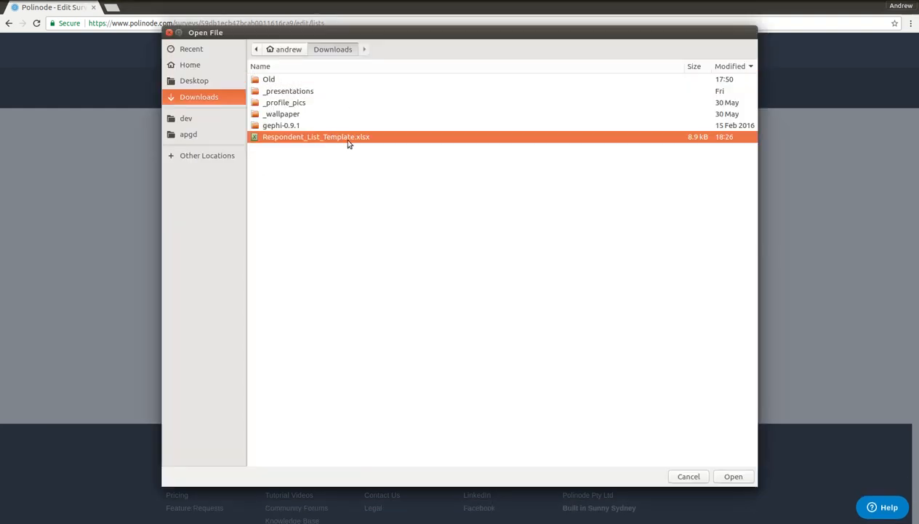
{"action": "left_click", "coordinate": [733, 476]}
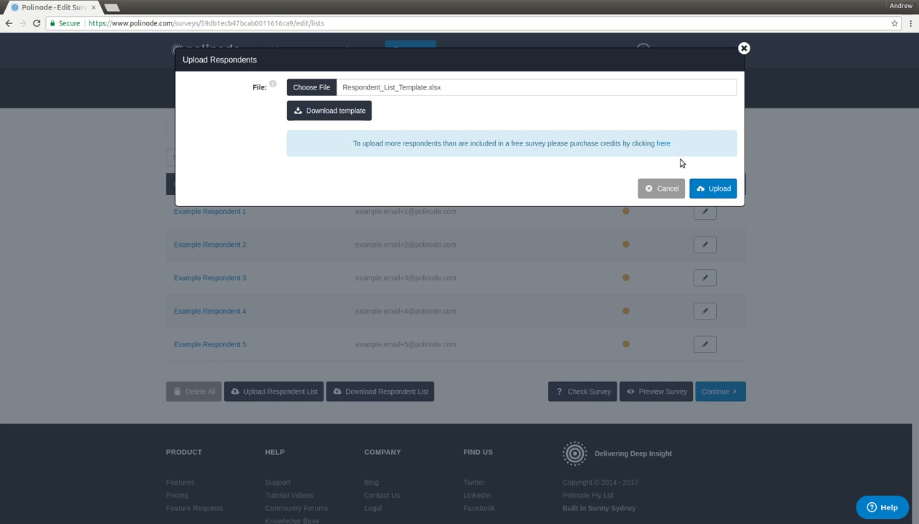
{"action": "left_click", "coordinate": [719, 190]}
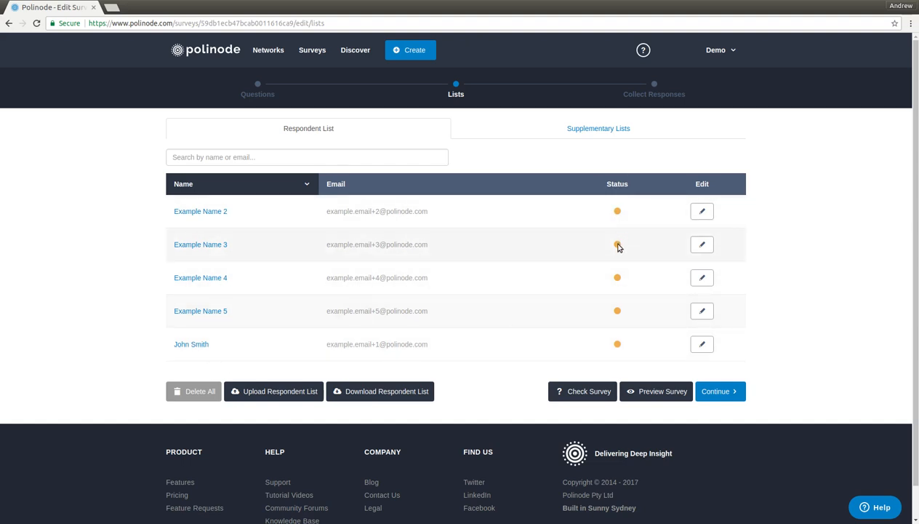
Check the respondents' status indicators, and view the editable details of Example Name 2 without changing them
{"action": "mouse_move", "coordinate": [618, 246]}
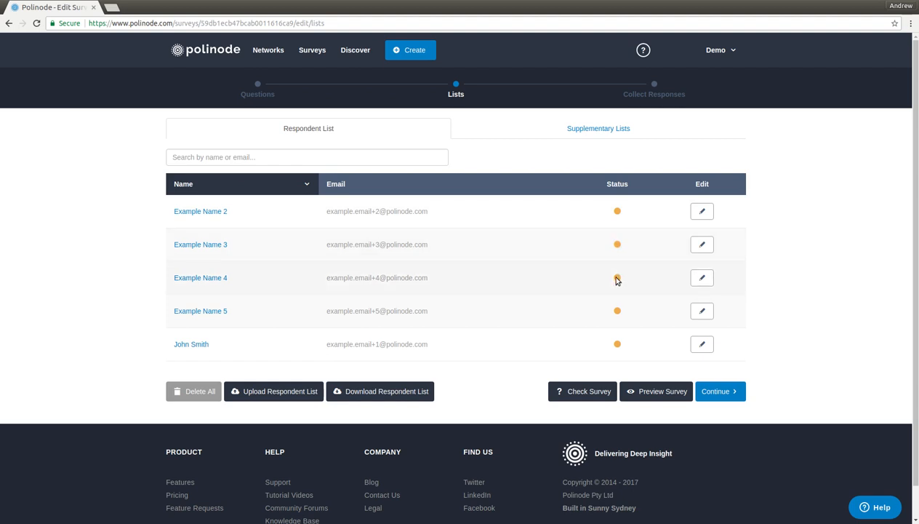
{"action": "mouse_move", "coordinate": [617, 281]}
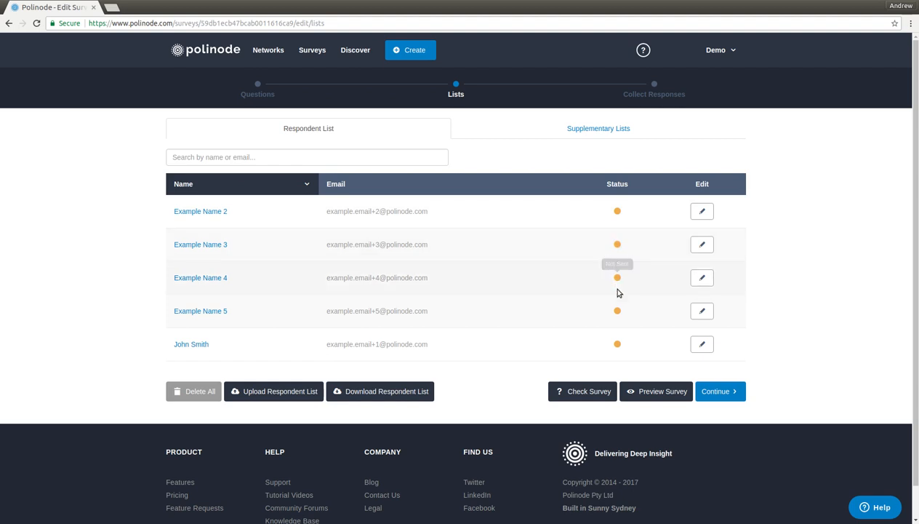
{"action": "left_click", "coordinate": [702, 211]}
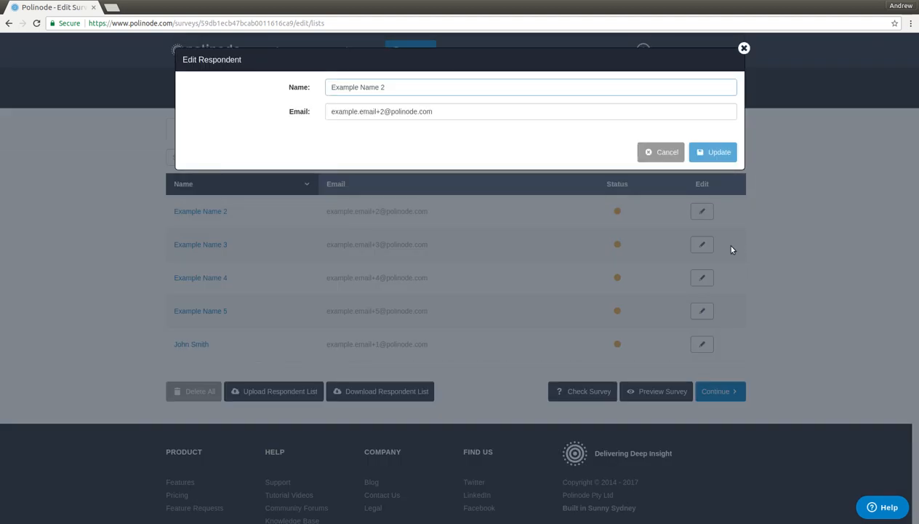
{"action": "left_click", "coordinate": [744, 48]}
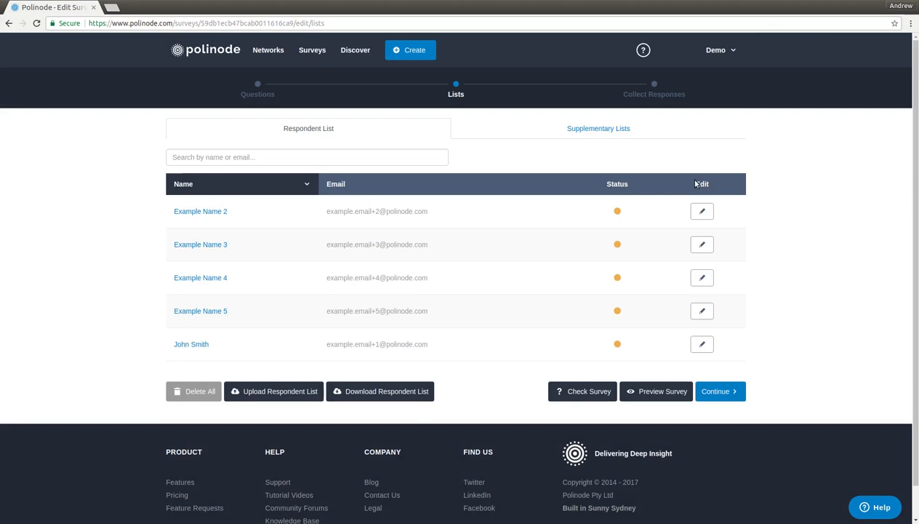
Try sorting the respondent list by name in both directions, and sort it by email in descending order
{"action": "left_click", "coordinate": [267, 185]}
{"action": "left_click", "coordinate": [269, 187]}
{"action": "left_click", "coordinate": [401, 184]}
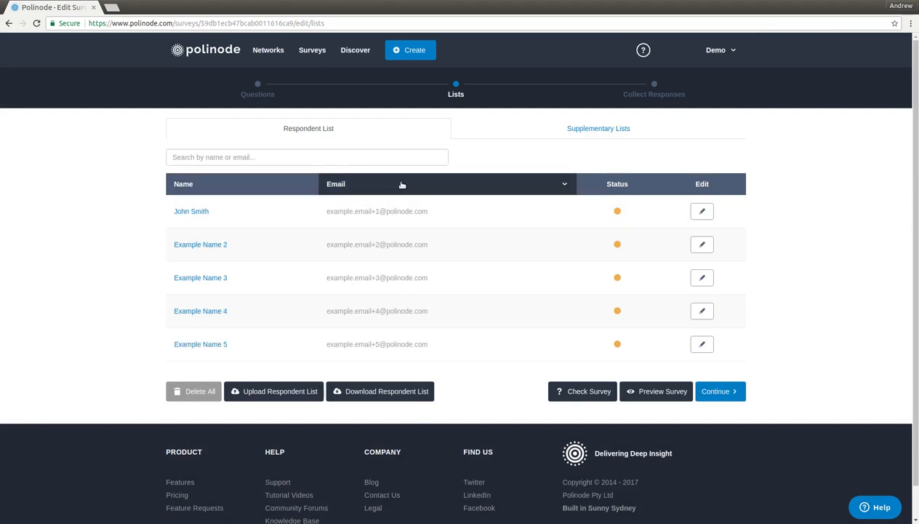
{"action": "left_click", "coordinate": [402, 184]}
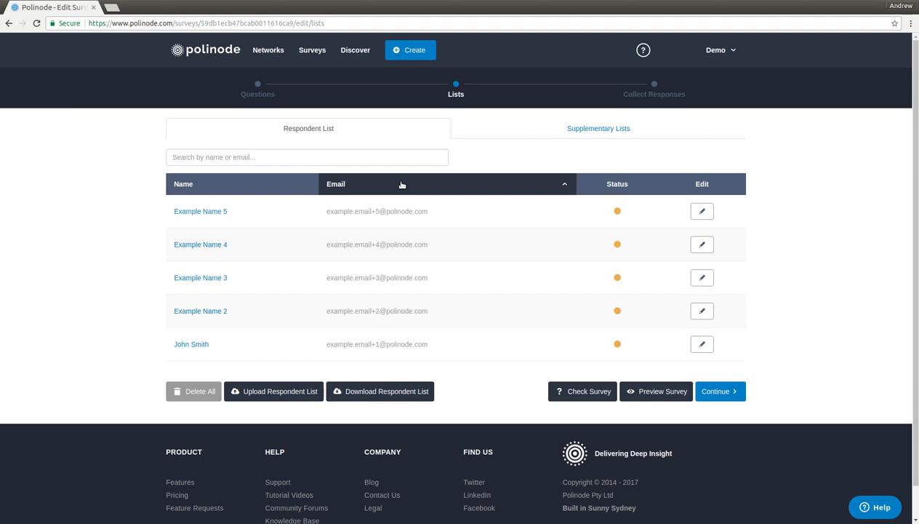
Search the respondent list by a respondent's first name, and clear the search
{"action": "left_click", "coordinate": [301, 158]}
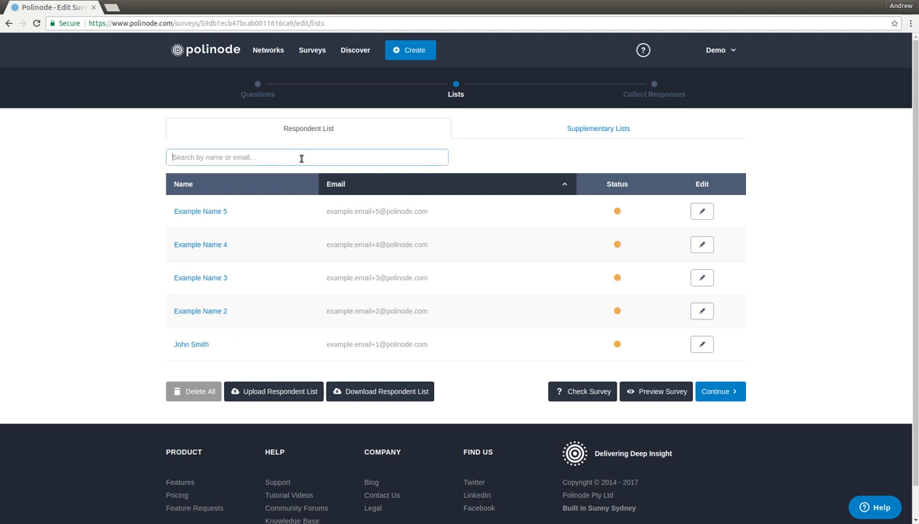
{"action": "type", "text": "john"}
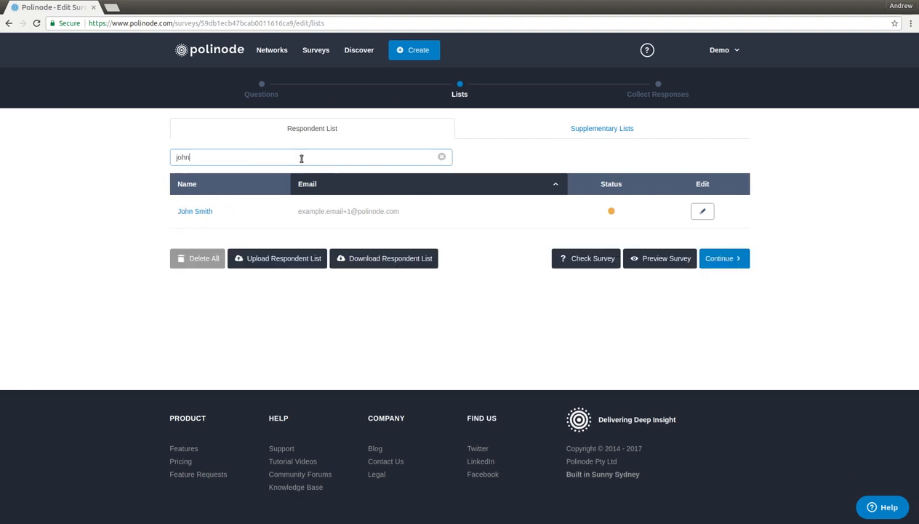
{"action": "left_click", "coordinate": [442, 159]}
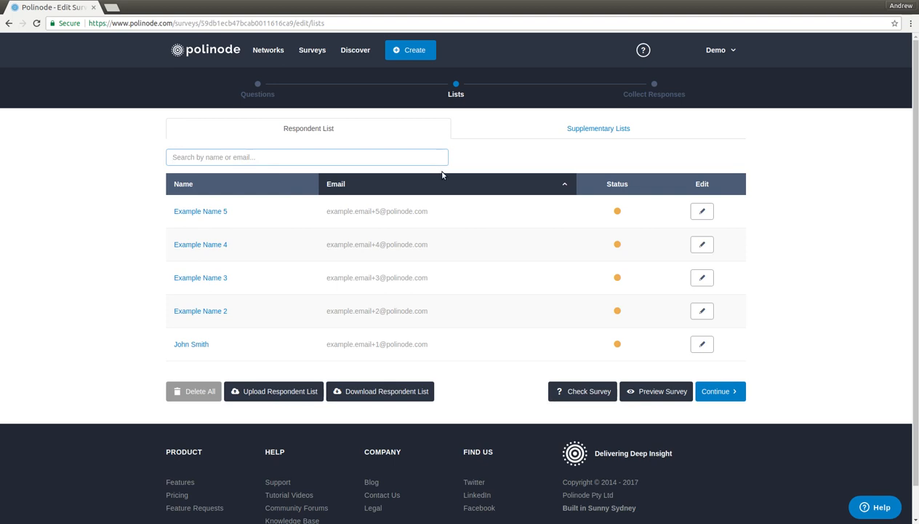
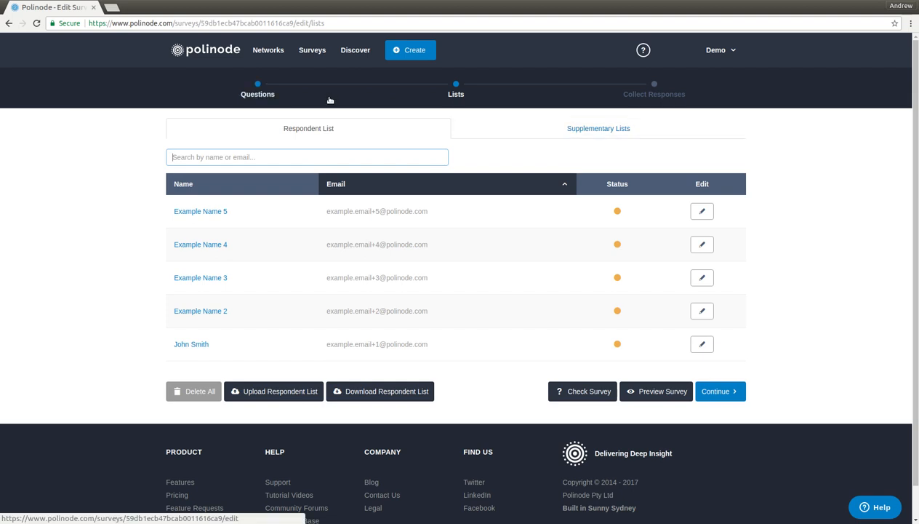
Start a new supplementary list for the survey, and download and open its spreadsheet template
{"action": "left_click", "coordinate": [571, 131]}
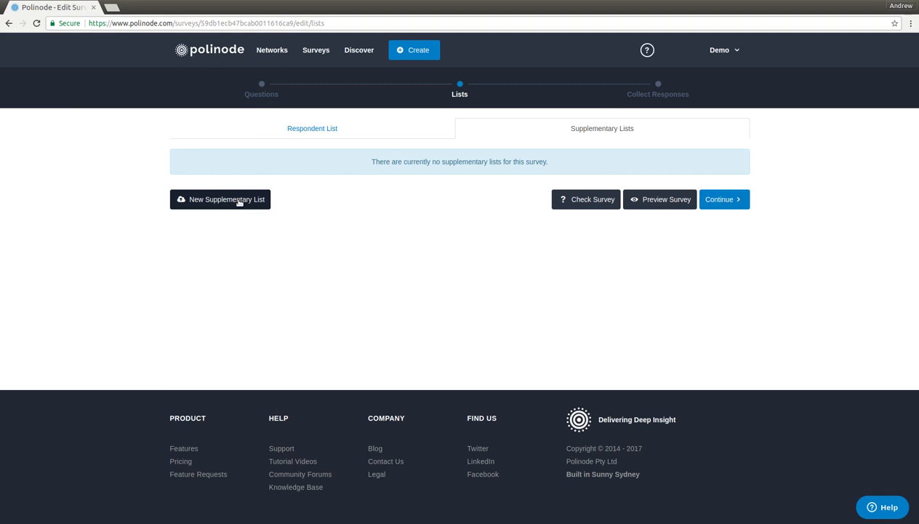
{"action": "left_click", "coordinate": [239, 203]}
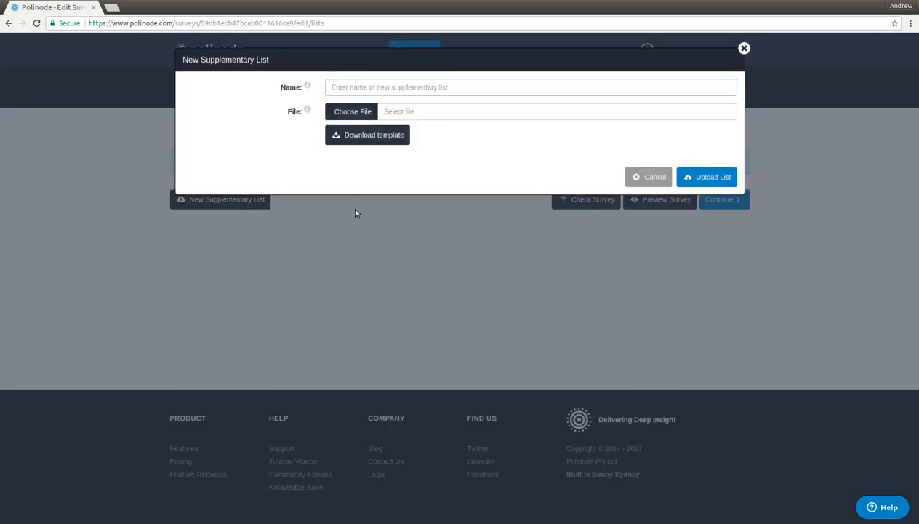
{"action": "left_click", "coordinate": [373, 139]}
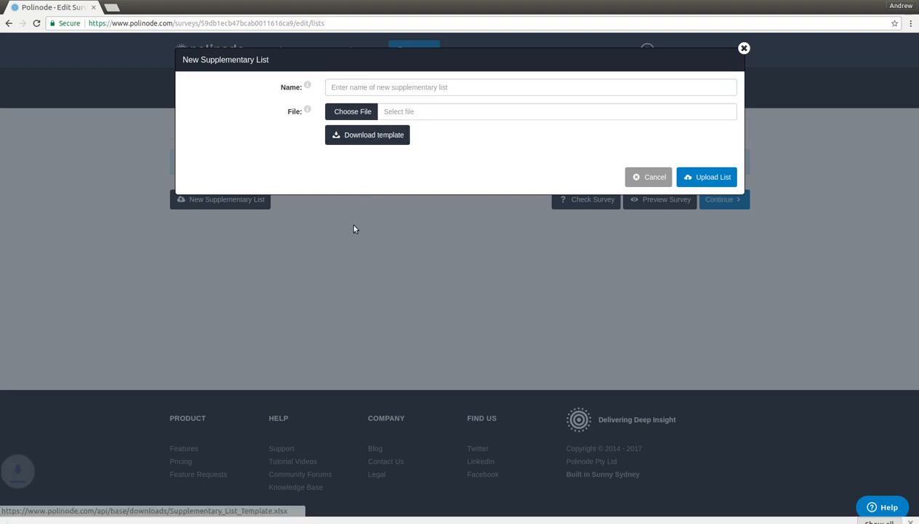
{"action": "left_click", "coordinate": [70, 513]}
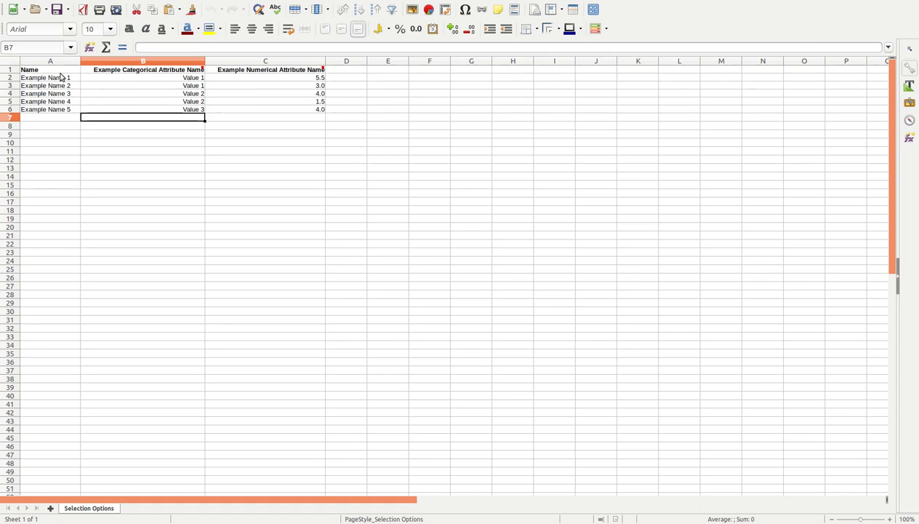
Examine the supplementary template's Name column and its categorical and numerical example attribute columns
{"action": "key", "text": "ctrl+Home"}
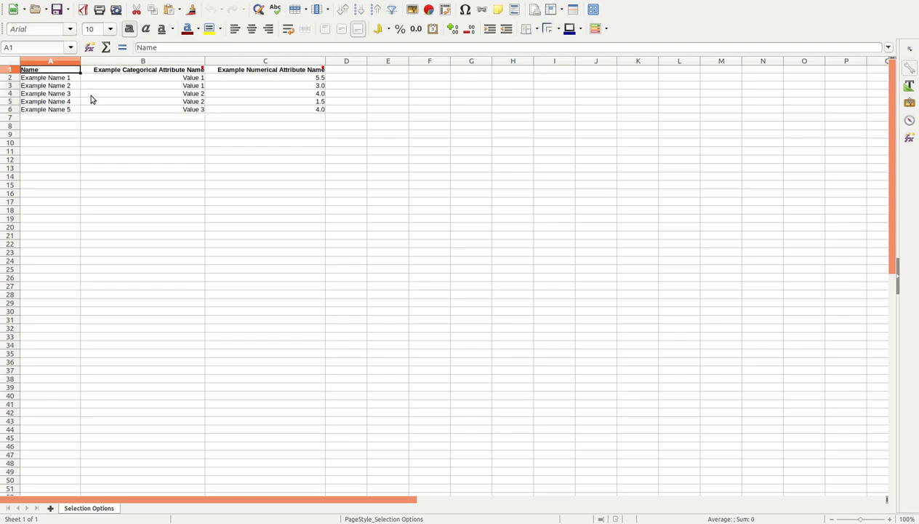
{"action": "left_click", "coordinate": [61, 63]}
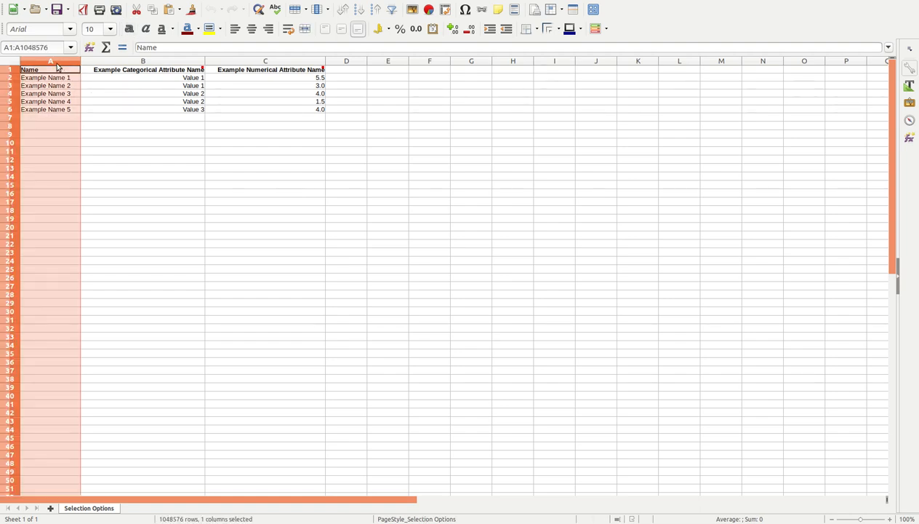
{"action": "left_click", "coordinate": [150, 63]}
{"action": "left_click_drag", "start_coordinate": [150, 63], "coordinate": [263, 72]}
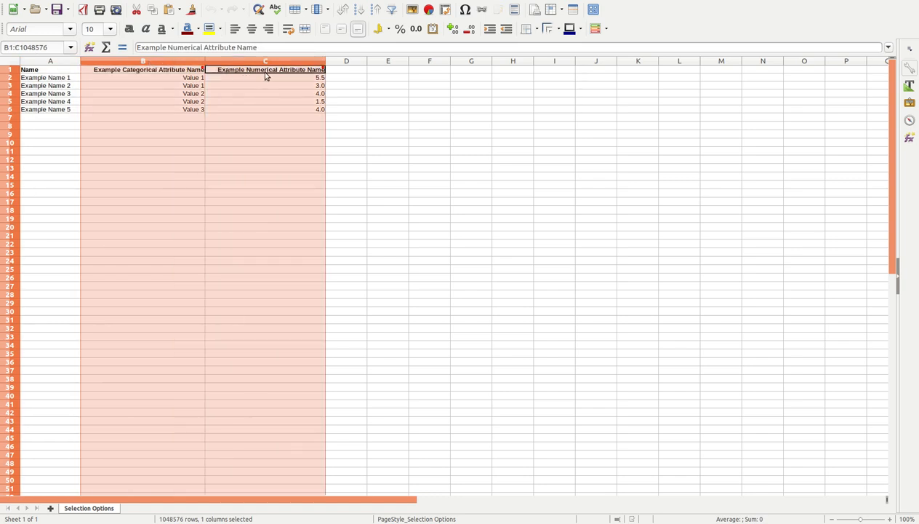
{"action": "left_click", "coordinate": [176, 118]}
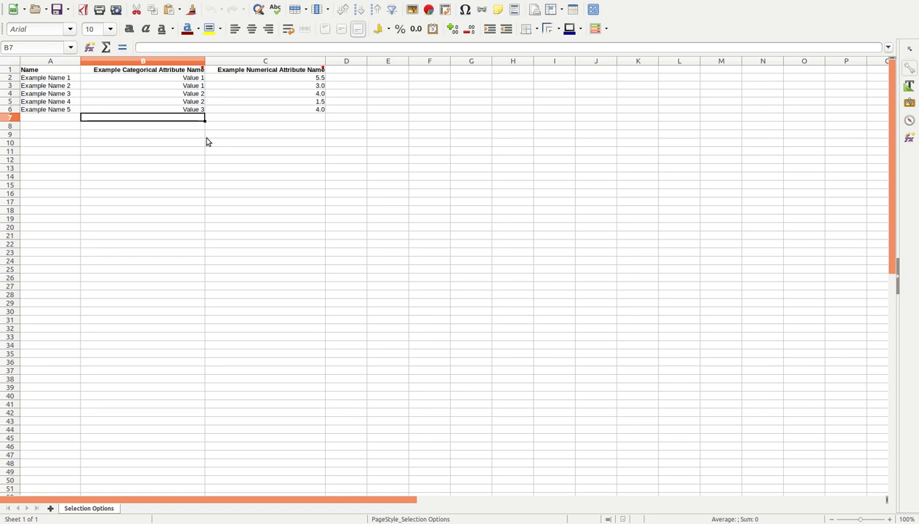
Fill A2 to A6 of the Name column with Australia, New Zealand, United Kingdom, Canada and United States
{"action": "left_click", "coordinate": [52, 79]}
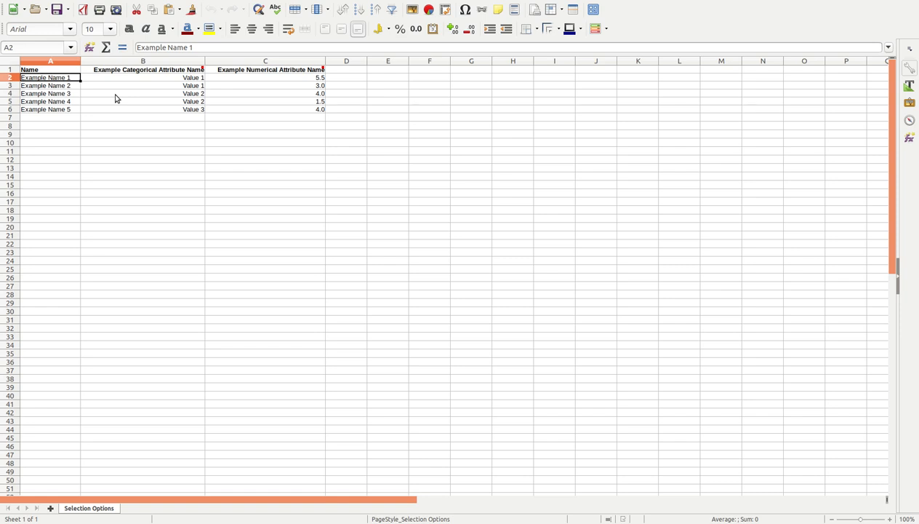
{"action": "type", "text": "Australia"}
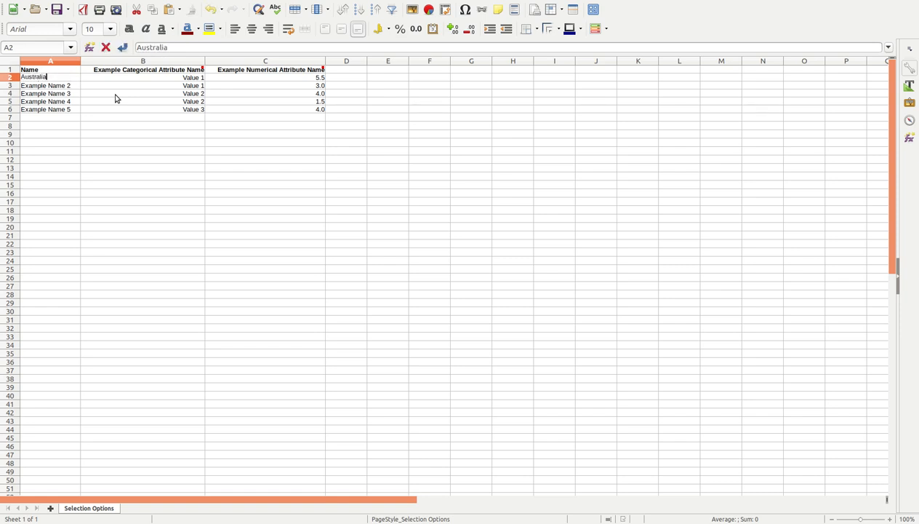
{"action": "key", "text": "Return"}
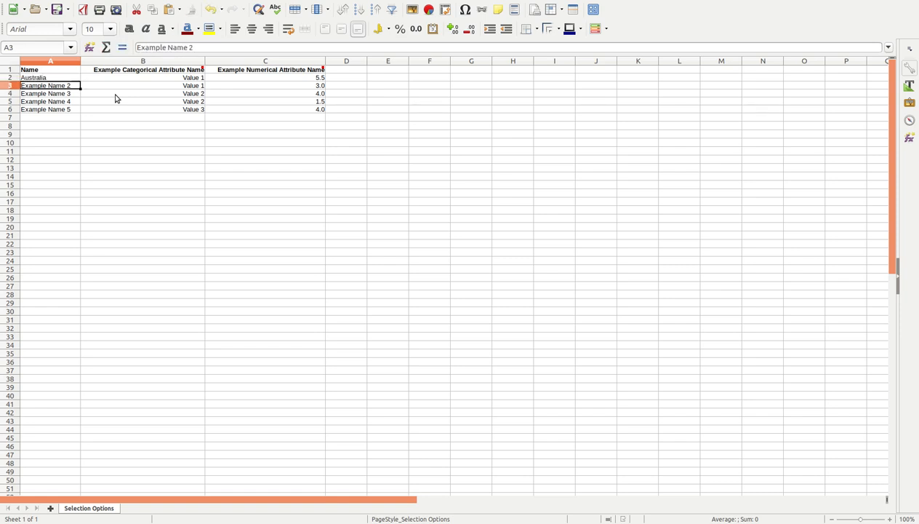
{"action": "type", "text": "New"}
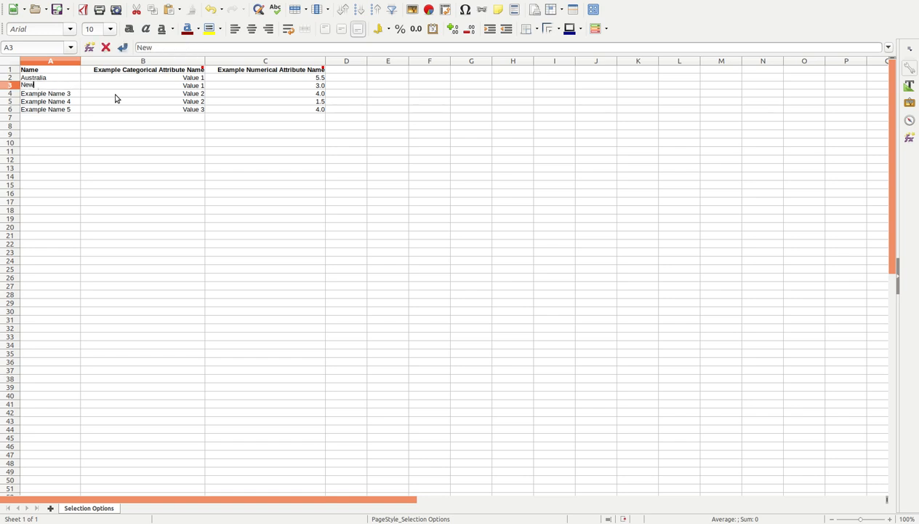
{"action": "type", "text": " Zealand"}
{"action": "key", "text": "Return"}
{"action": "type", "text": "United K"}
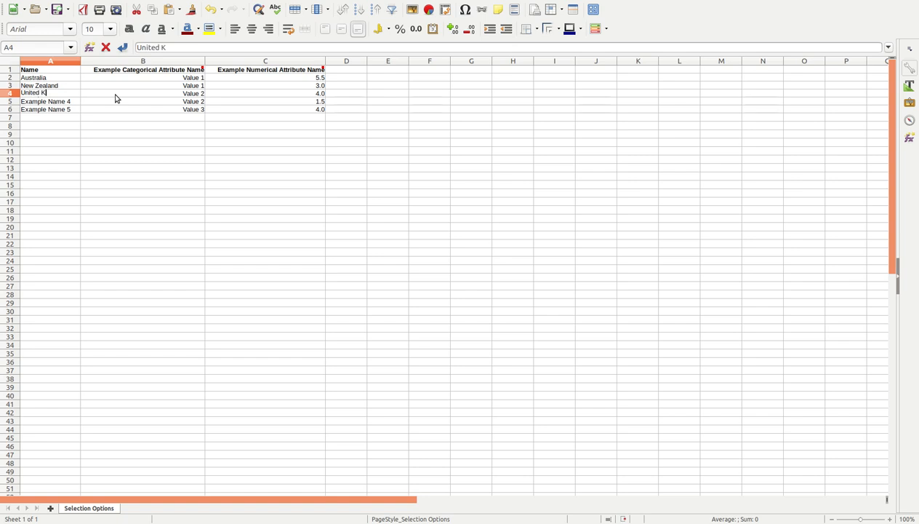
{"action": "type", "text": "ingdom"}
{"action": "key", "text": "Return"}
{"action": "type", "text": "Canada"}
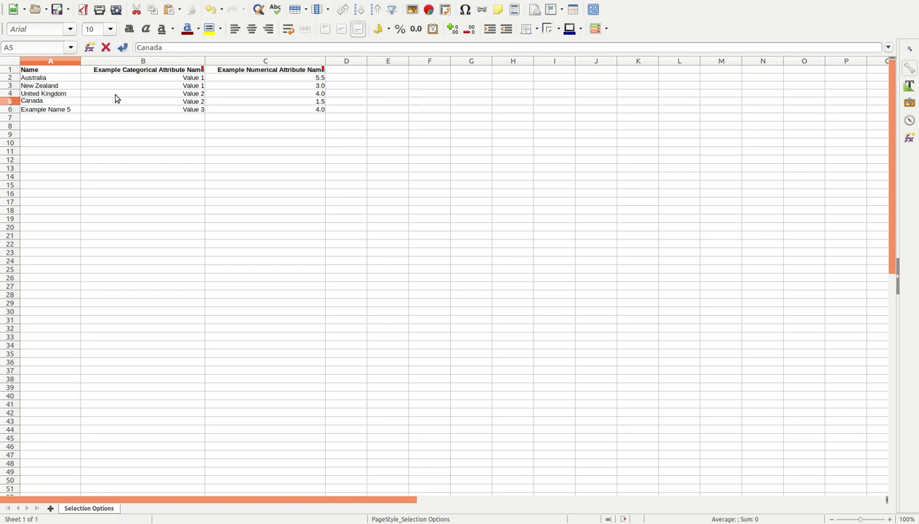
{"action": "key", "text": "Return"}
{"action": "type", "text": "United States"}
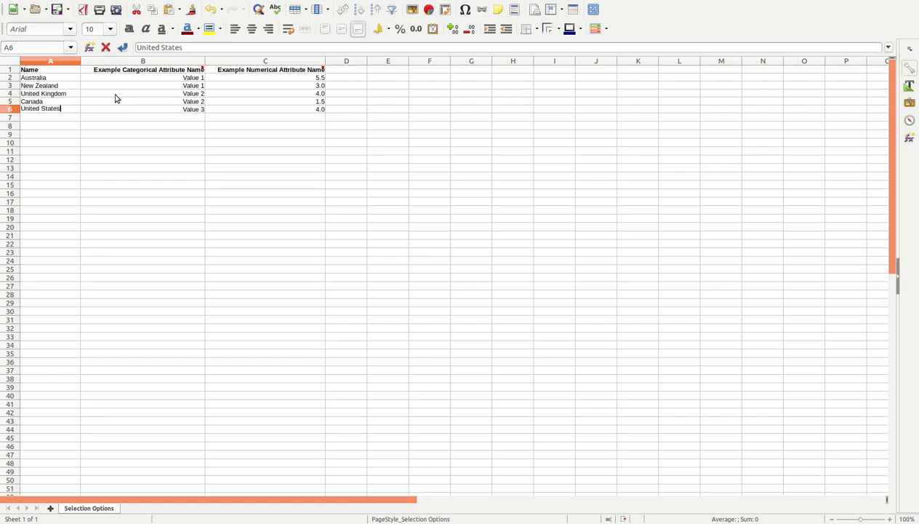
{"action": "key", "text": "Return"}
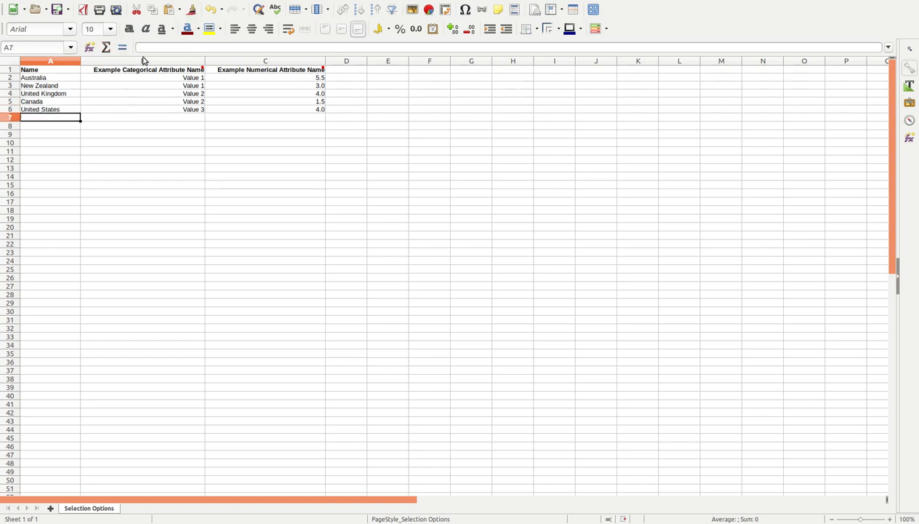
Delete the example categorical and numerical attribute columns B and C from the template, and save the spreadsheet
{"action": "left_click_drag", "start_coordinate": [143, 61], "coordinate": [284, 76]}
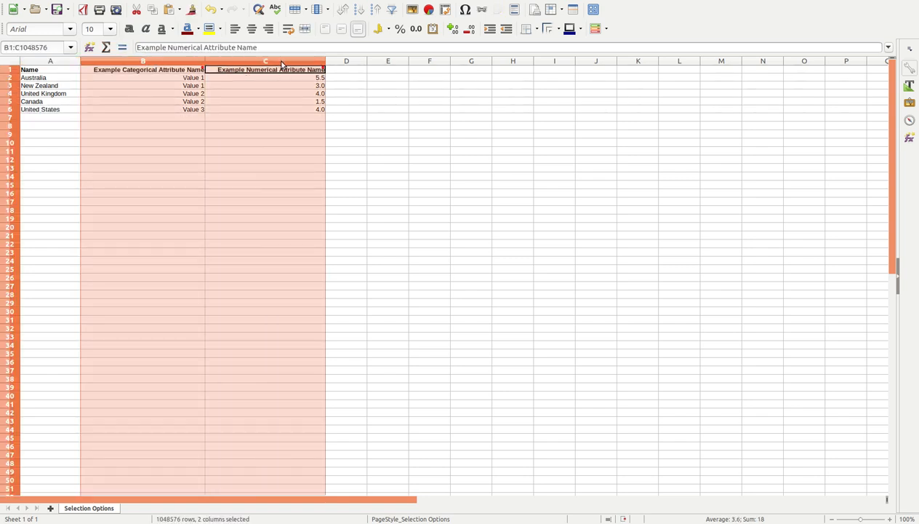
{"action": "right_click", "coordinate": [280, 61]}
{"action": "left_click", "coordinate": [330, 137]}
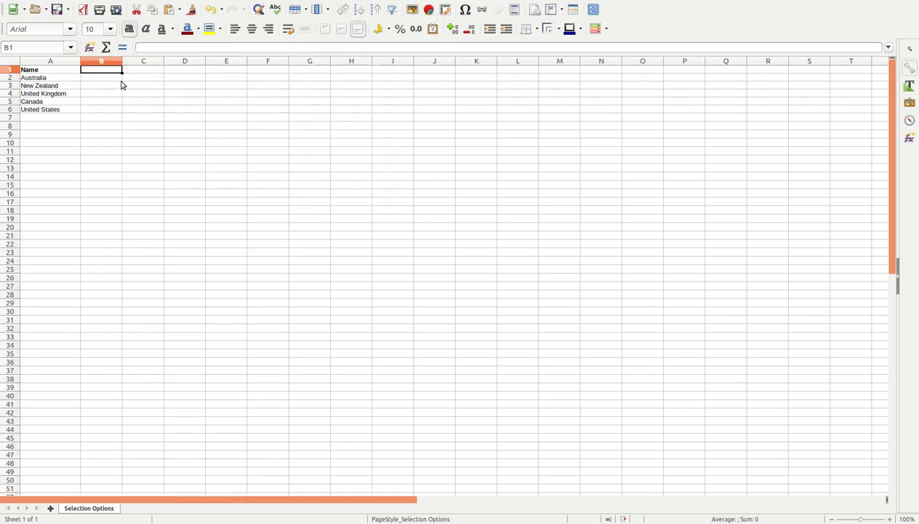
{"action": "left_click", "coordinate": [58, 10]}
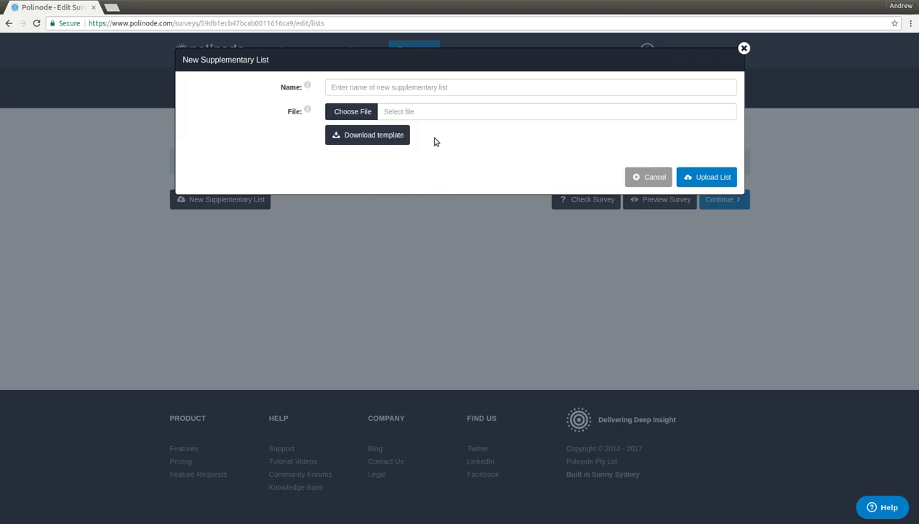
Name the new supplementary list "Holiday Destinations" and upload Supplementary_List_Template.xlsx from Downloads as its file
{"action": "left_click", "coordinate": [428, 87]}
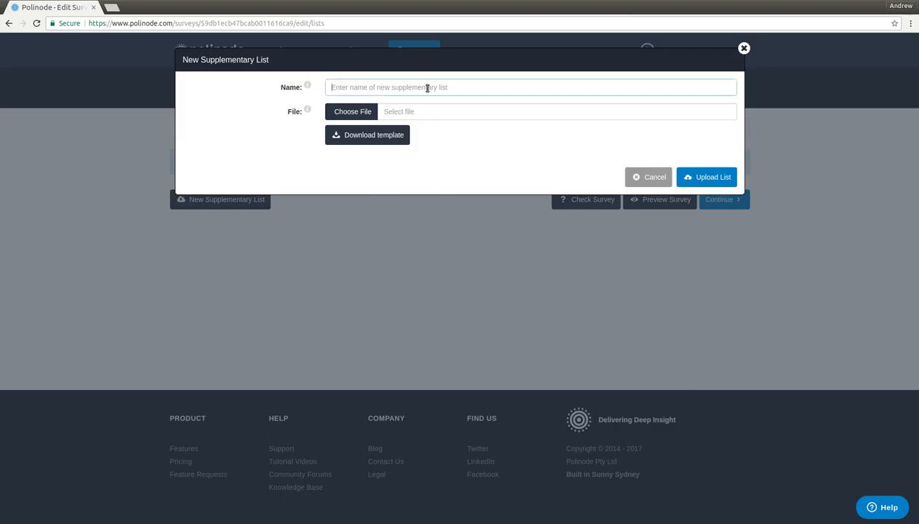
{"action": "type", "text": "Holiday Des"}
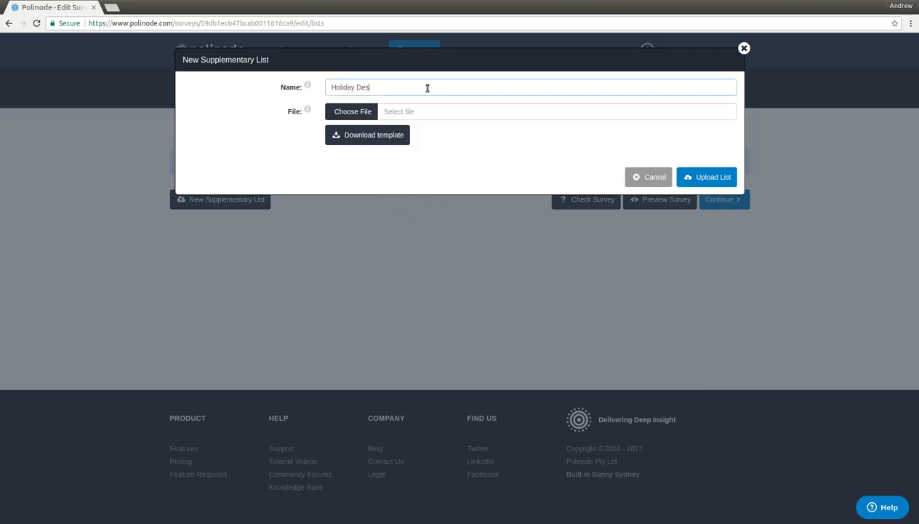
{"action": "type", "text": "tinations"}
{"action": "left_click", "coordinate": [361, 113]}
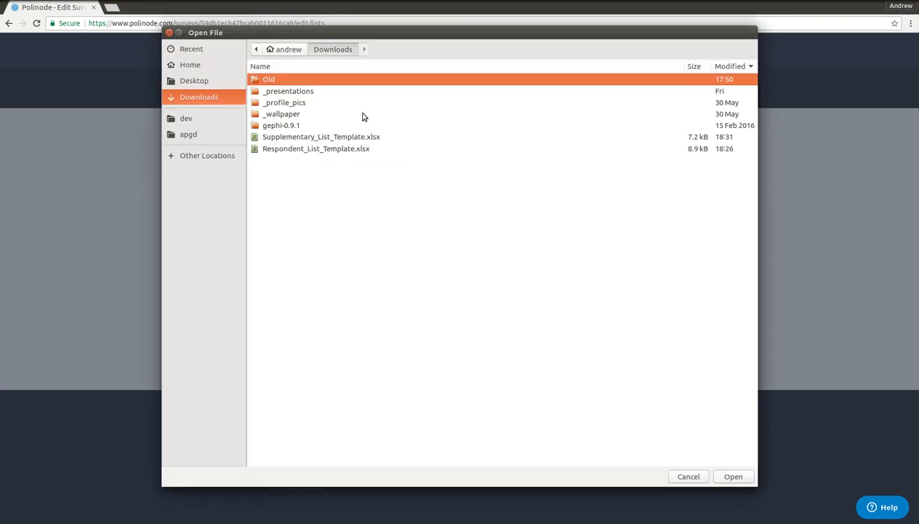
{"action": "left_click", "coordinate": [309, 138]}
{"action": "left_click", "coordinate": [733, 479]}
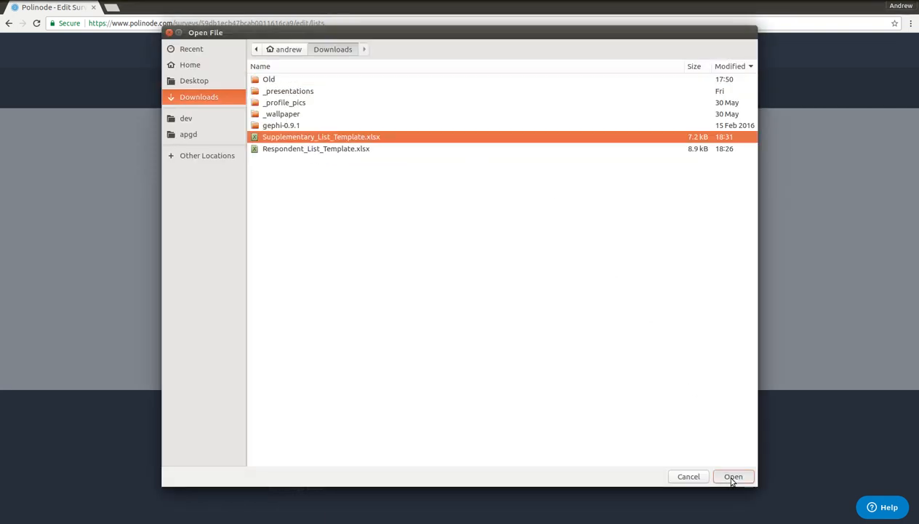
{"action": "left_click", "coordinate": [709, 176]}
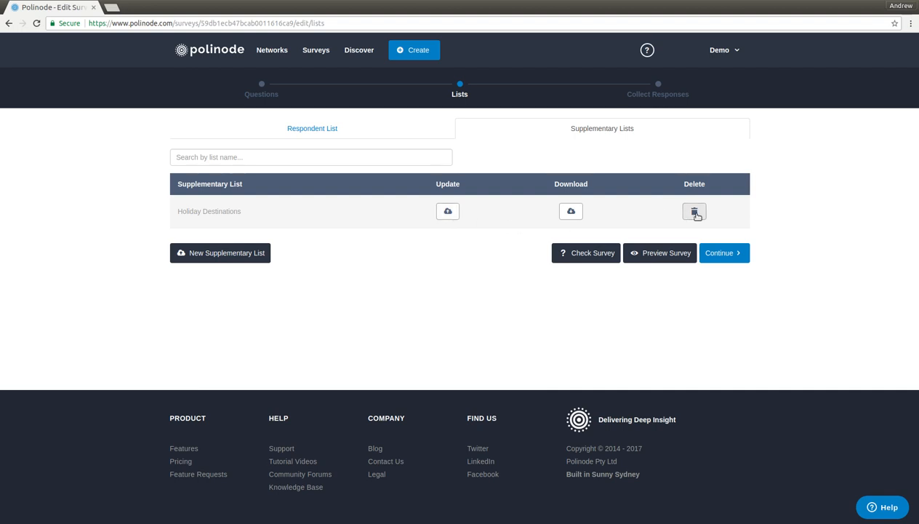
Return to the survey's questions and add a page break after question 3
{"action": "left_click", "coordinate": [262, 91]}
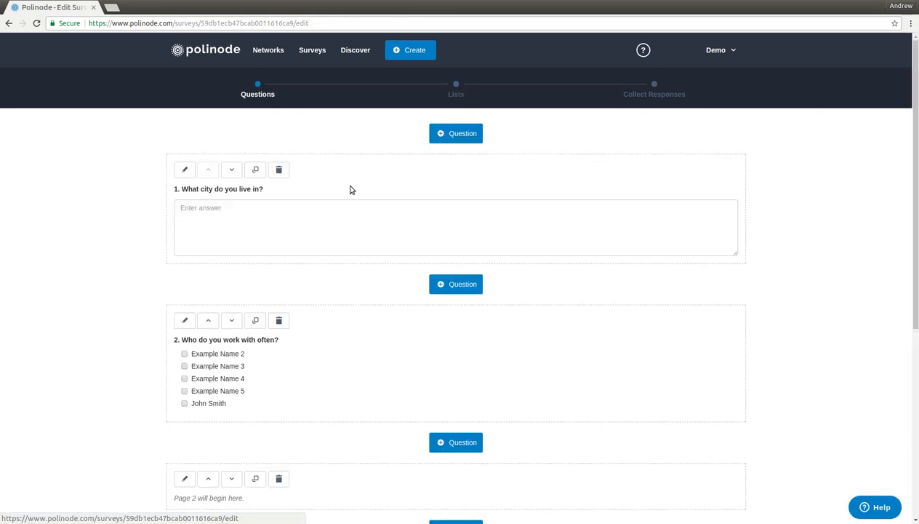
{"action": "scroll", "coordinate": [352, 254], "scroll_direction": "down", "scroll_amount": 5}
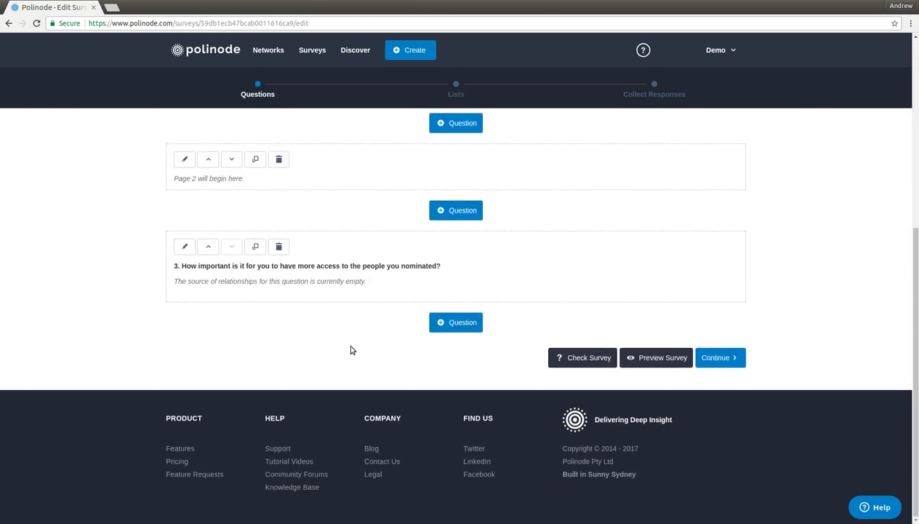
{"action": "left_click", "coordinate": [463, 320]}
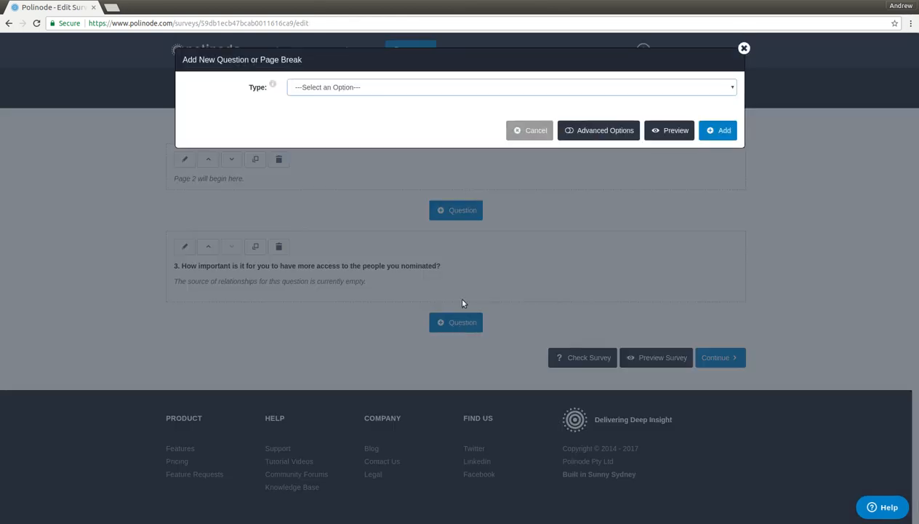
{"action": "left_click", "coordinate": [452, 91]}
{"action": "left_click", "coordinate": [412, 157]}
{"action": "left_click", "coordinate": [718, 131]}
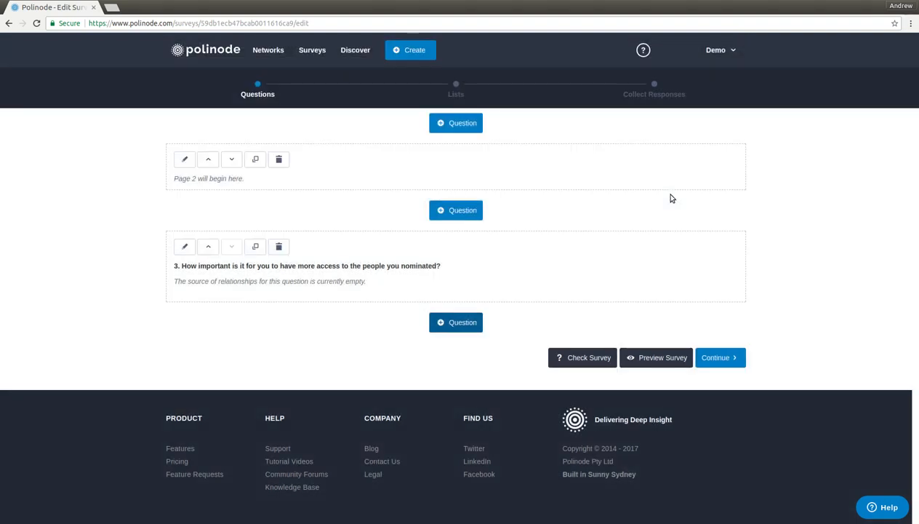
Start a Multiple Choice question after the last page break with the text "What is your favourite holiday destination?"
{"action": "left_click", "coordinate": [477, 412]}
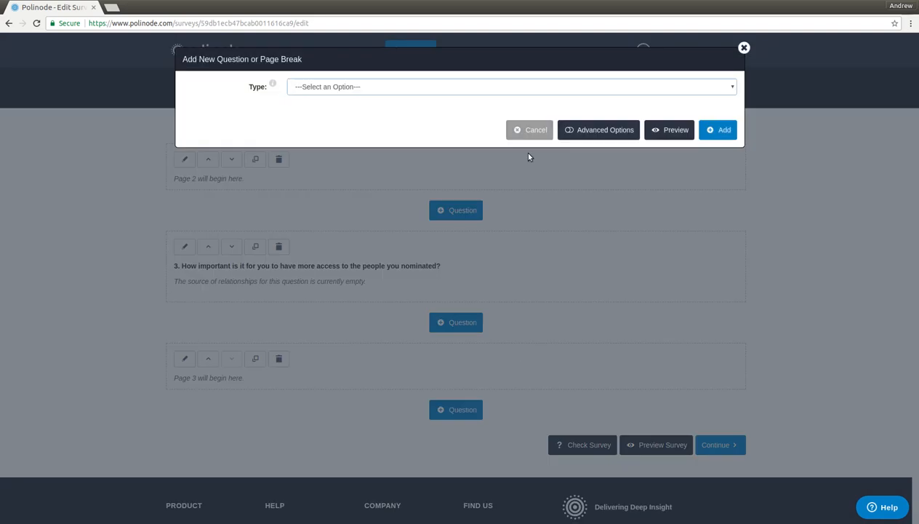
{"action": "left_click", "coordinate": [394, 87]}
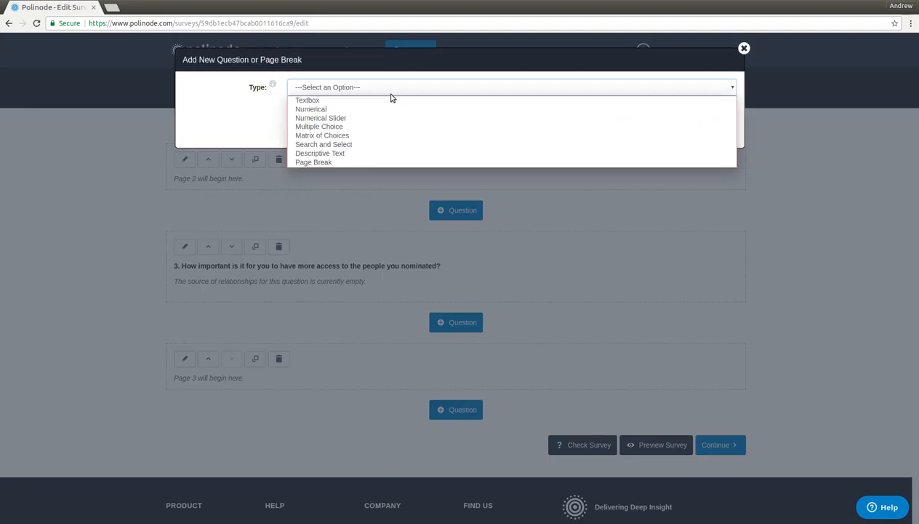
{"action": "left_click", "coordinate": [354, 127]}
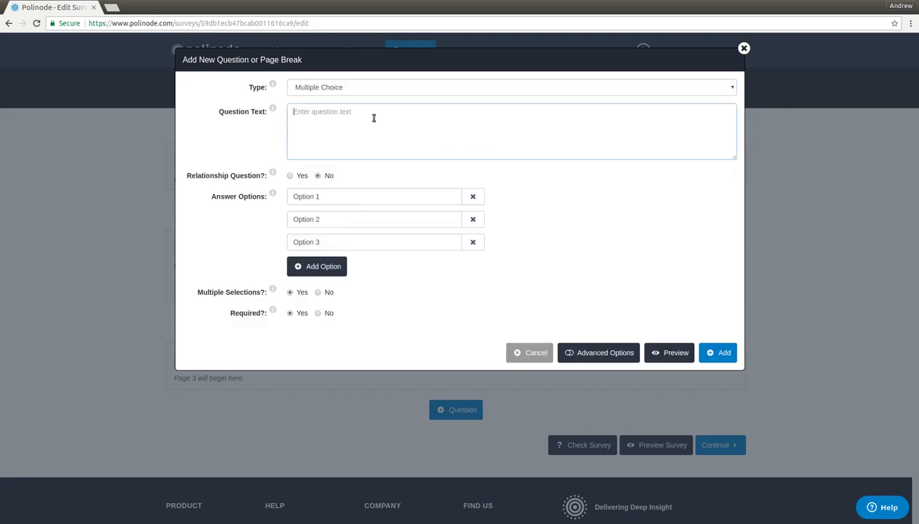
{"action": "type", "text": "What is your favouorite"}
{"action": "key", "text": "BackSpace"}
{"action": "key", "text": "BackSpace"}
{"action": "key", "text": "BackSpace"}
{"action": "key", "text": "BackSpace"}
{"action": "key", "text": "BackSpace"}
{"action": "type", "text": "urite holiday destination?"}
Make it a relationship question sourced from the Holiday Destinations supplementary list, disallow multiple selections, and add it to the survey
{"action": "left_click", "coordinate": [291, 177]}
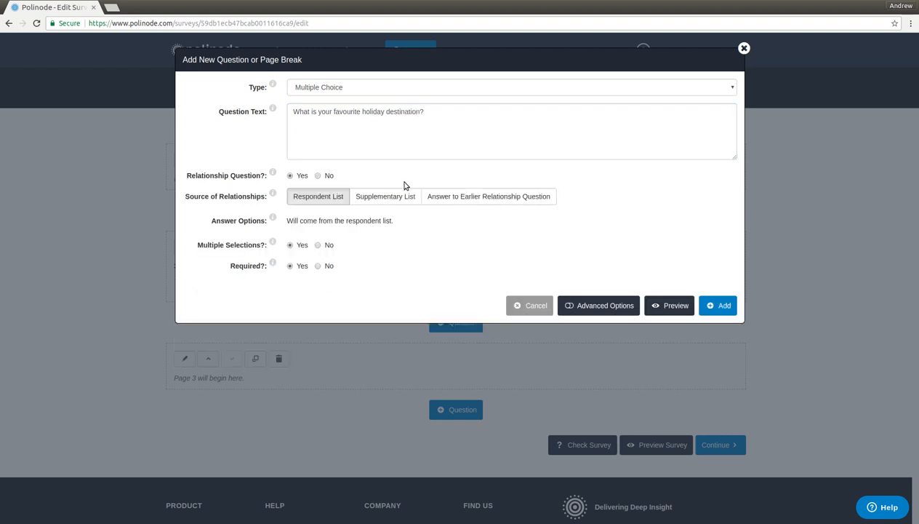
{"action": "left_click", "coordinate": [398, 199]}
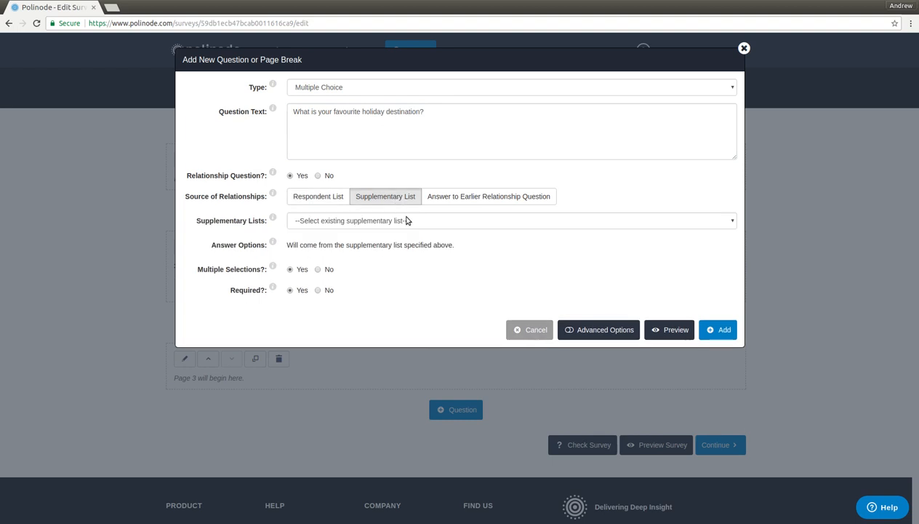
{"action": "left_click", "coordinate": [409, 220]}
{"action": "left_click", "coordinate": [399, 233]}
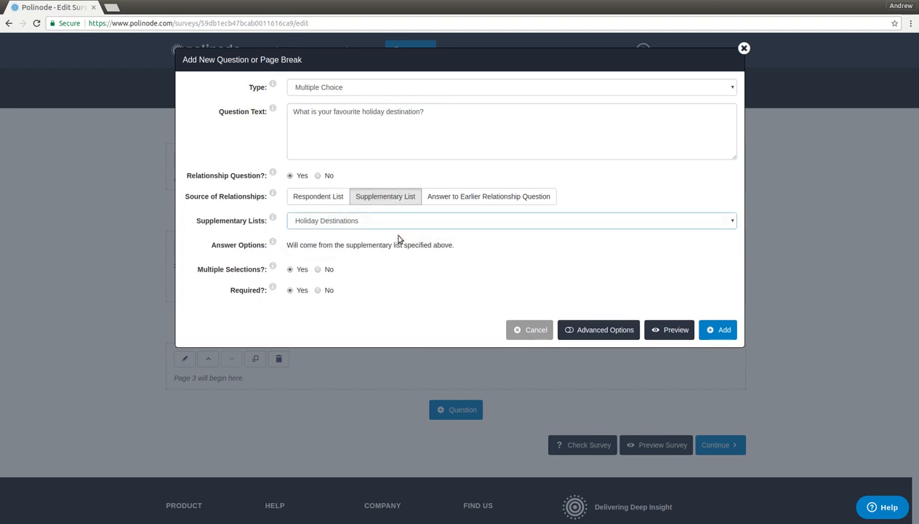
{"action": "left_click", "coordinate": [327, 269]}
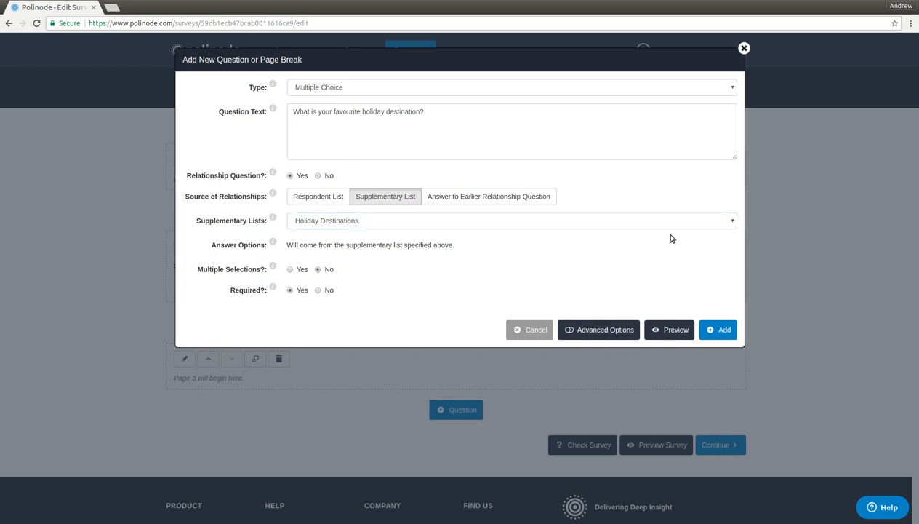
{"action": "left_click", "coordinate": [718, 331]}
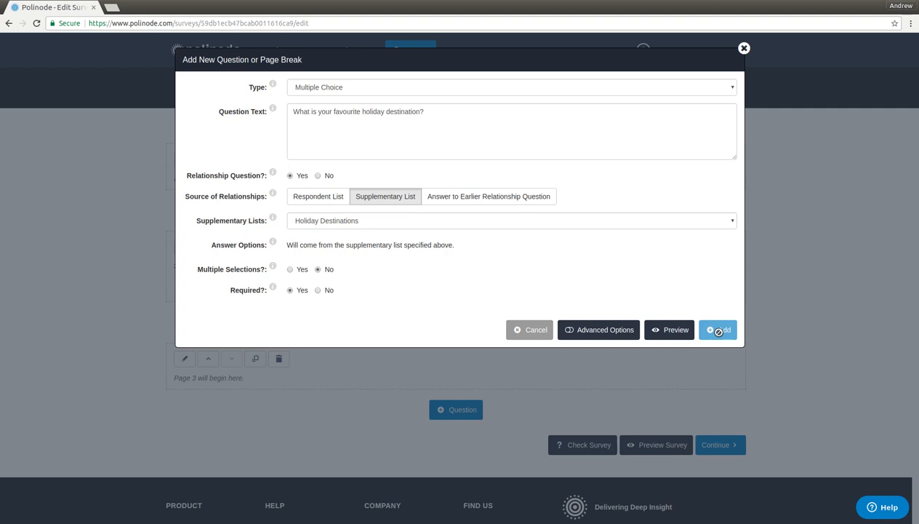
{"action": "scroll", "coordinate": [719, 336], "scroll_direction": "down", "scroll_amount": 1}
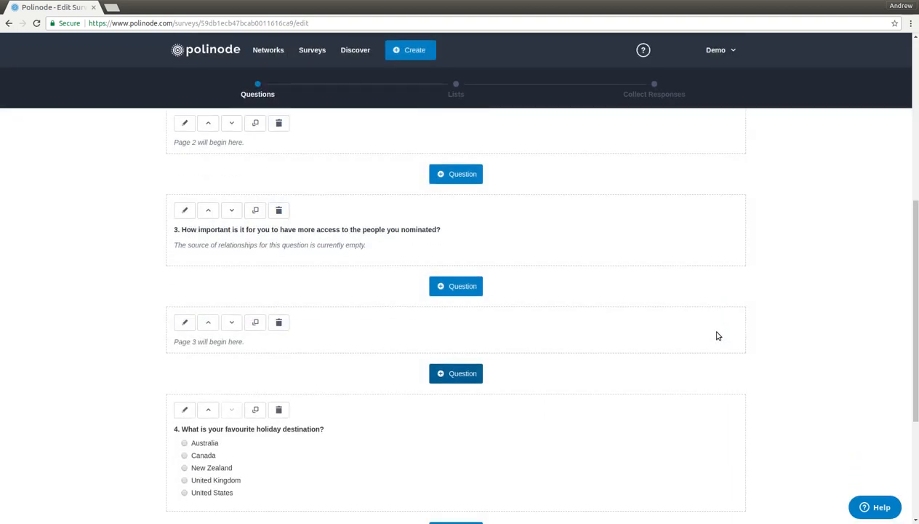
{"action": "scroll", "coordinate": [717, 336], "scroll_direction": "down", "scroll_amount": 2}
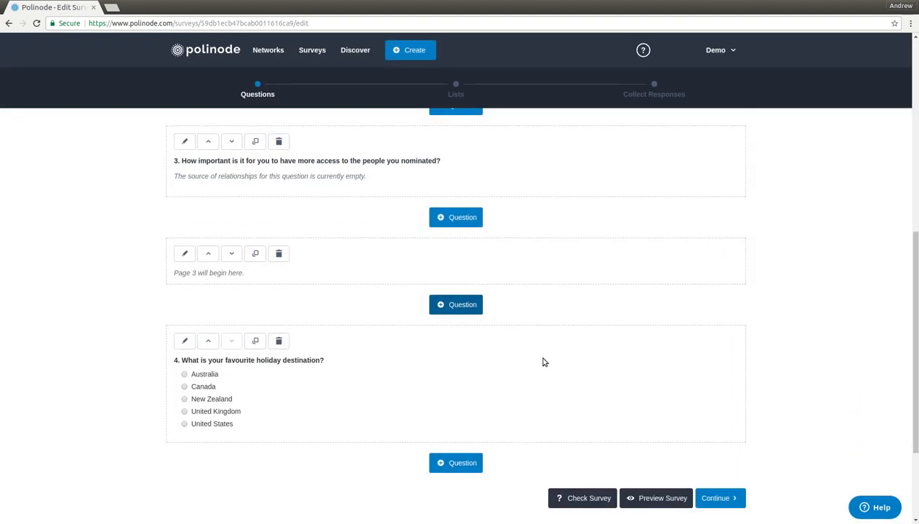
Go to the response collection stage and examine the invitation email's subject and message body, including the {firstName} and {url} placeholders
{"action": "scroll", "coordinate": [356, 406], "scroll_direction": "up", "scroll_amount": 5}
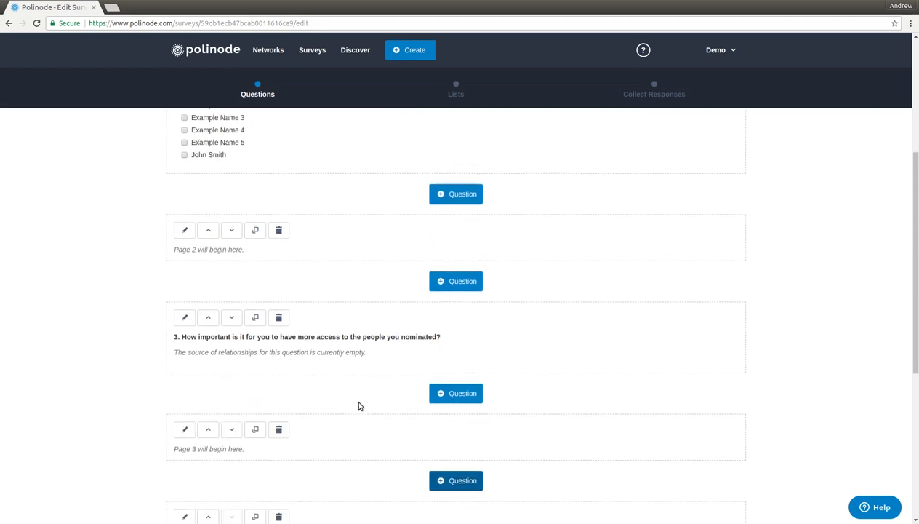
{"action": "scroll", "coordinate": [353, 403], "scroll_direction": "up", "scroll_amount": 7}
{"action": "left_click", "coordinate": [454, 93]}
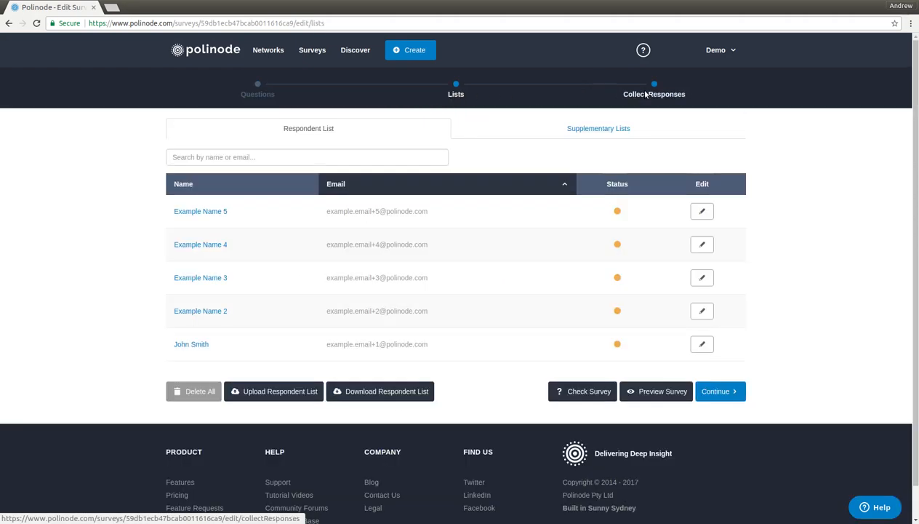
{"action": "left_click", "coordinate": [645, 93]}
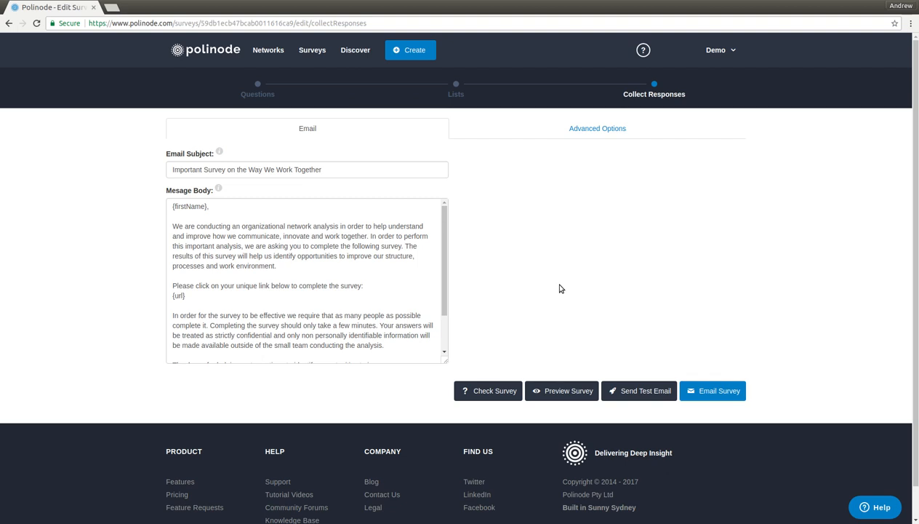
{"action": "left_click", "coordinate": [329, 172]}
{"action": "key", "text": "ctrl+a"}
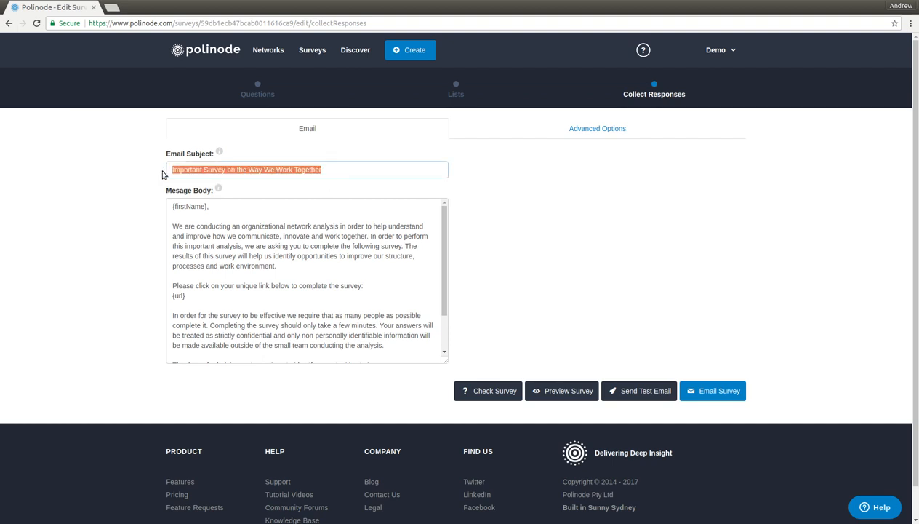
{"action": "left_click", "coordinate": [213, 208]}
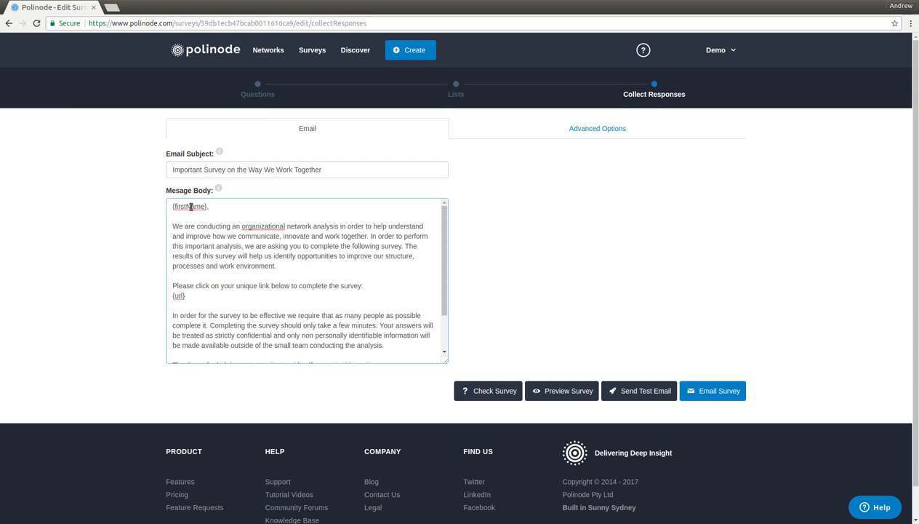
{"action": "mouse_move", "coordinate": [219, 189]}
{"action": "double_click", "coordinate": [189, 207]}
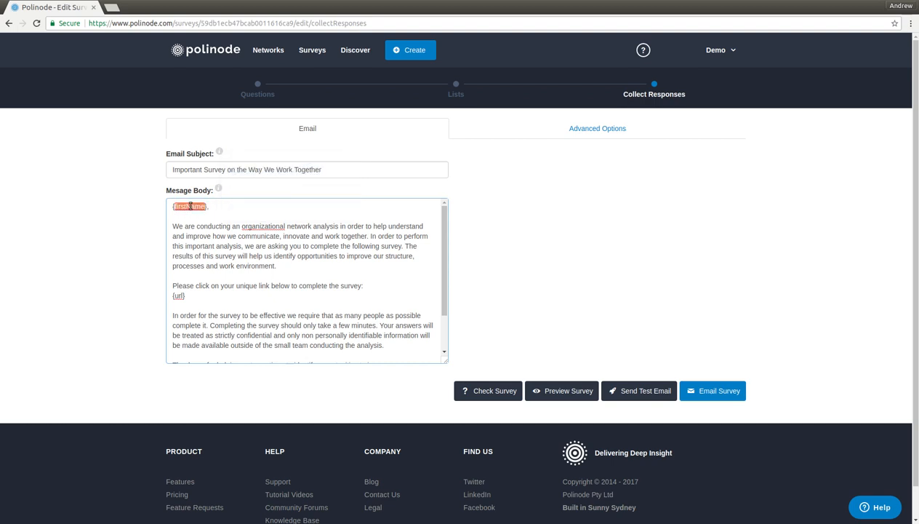
{"action": "double_click", "coordinate": [178, 295]}
{"action": "left_click", "coordinate": [185, 204]}
{"action": "double_click", "coordinate": [178, 297]}
{"action": "left_click_drag", "start_coordinate": [187, 295], "coordinate": [163, 298]}
{"action": "left_click", "coordinate": [183, 296]}
{"action": "double_click", "coordinate": [194, 207]}
{"action": "left_click_drag", "start_coordinate": [171, 226], "coordinate": [341, 275]}
{"action": "double_click", "coordinate": [349, 285]}
{"action": "scroll", "coordinate": [331, 312], "scroll_direction": "down", "scroll_amount": 1}
{"action": "scroll", "coordinate": [331, 312], "scroll_direction": "down", "scroll_amount": 3}
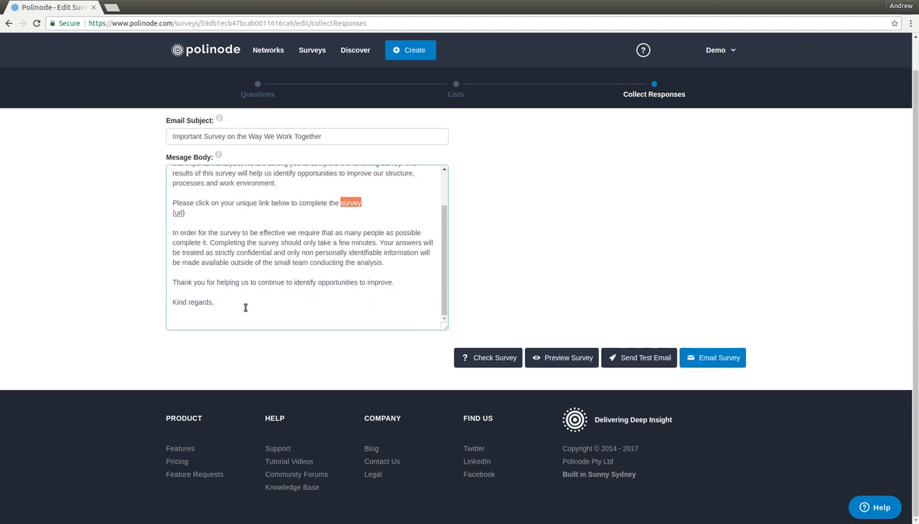
Add the sender's full name below "Kind regards," in the email message body, and save the message
{"action": "left_click", "coordinate": [243, 303]}
{"action": "key", "text": "Return"}
{"action": "key", "text": "Return"}
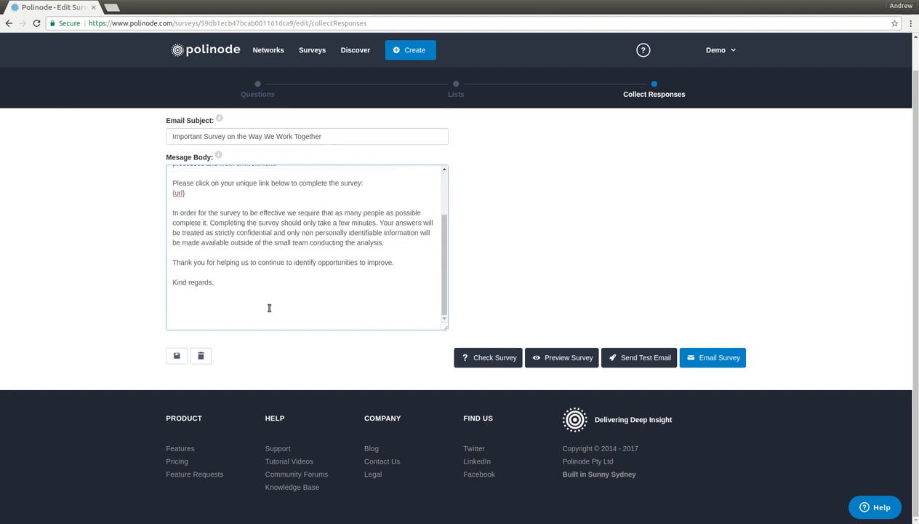
{"action": "type", "text": "John Smith"}
{"action": "left_click", "coordinate": [177, 356]}
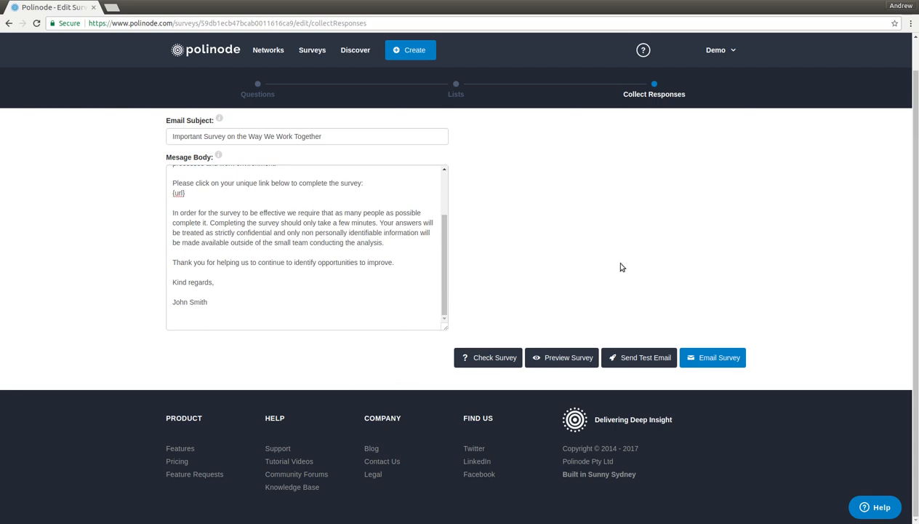
Open and dismiss the test email form, and email the survey to all respondents in the respondent list
{"action": "left_click", "coordinate": [653, 360]}
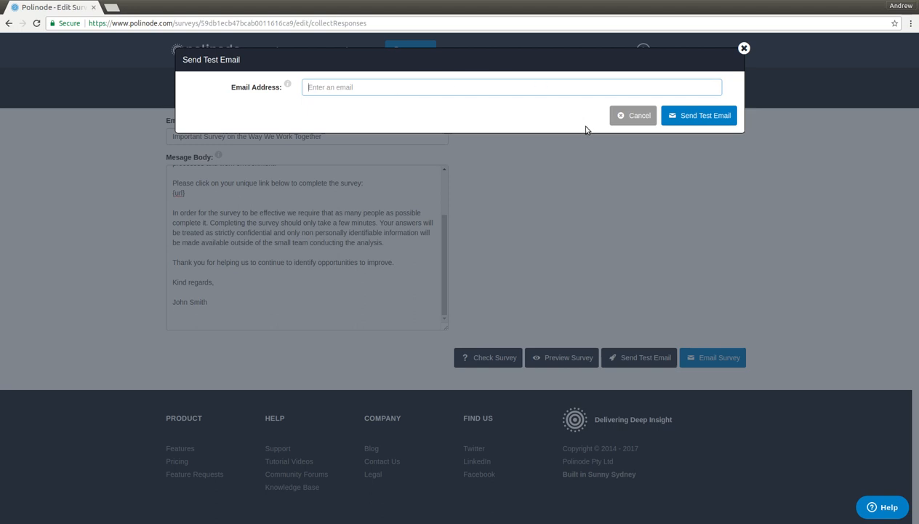
{"action": "left_click", "coordinate": [622, 116]}
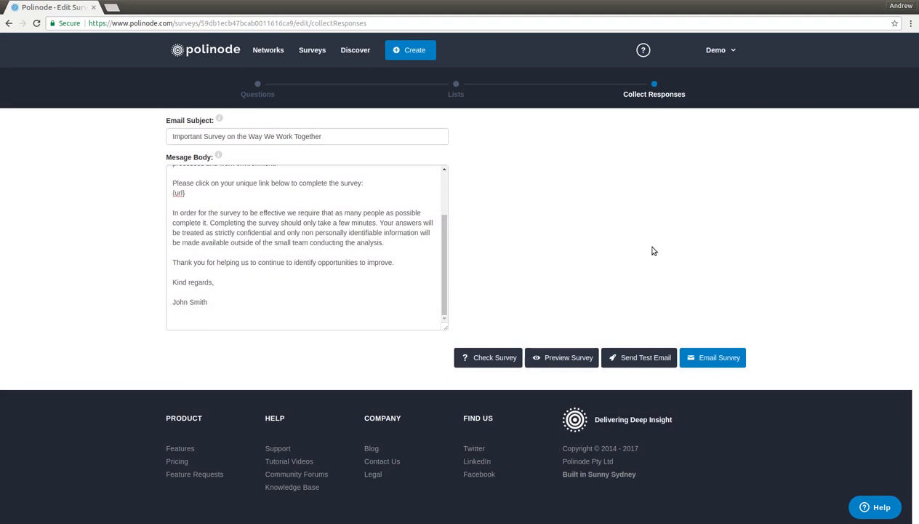
{"action": "left_click", "coordinate": [726, 360]}
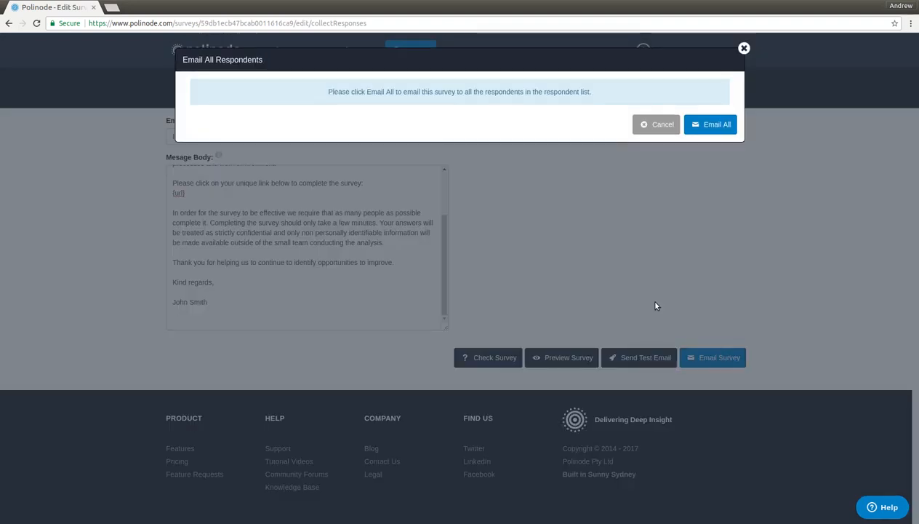
{"action": "left_click", "coordinate": [717, 126]}
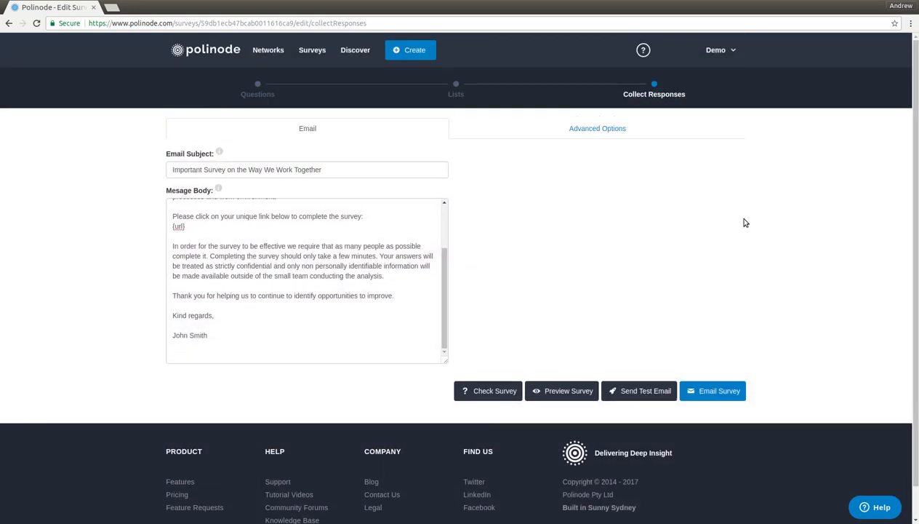
Enable the single link option in the advanced collection options, and review the survey link, respondent limit and identifying information settings
{"action": "left_click", "coordinate": [616, 129]}
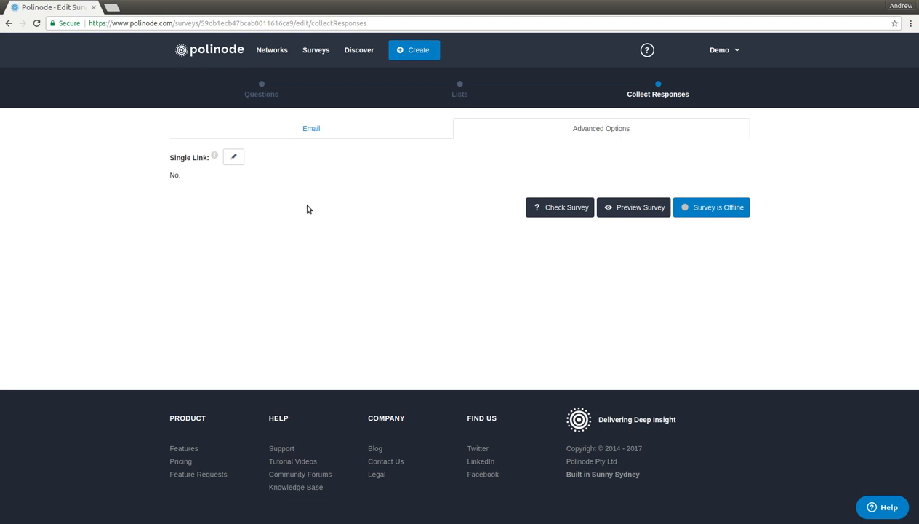
{"action": "left_click", "coordinate": [239, 161]}
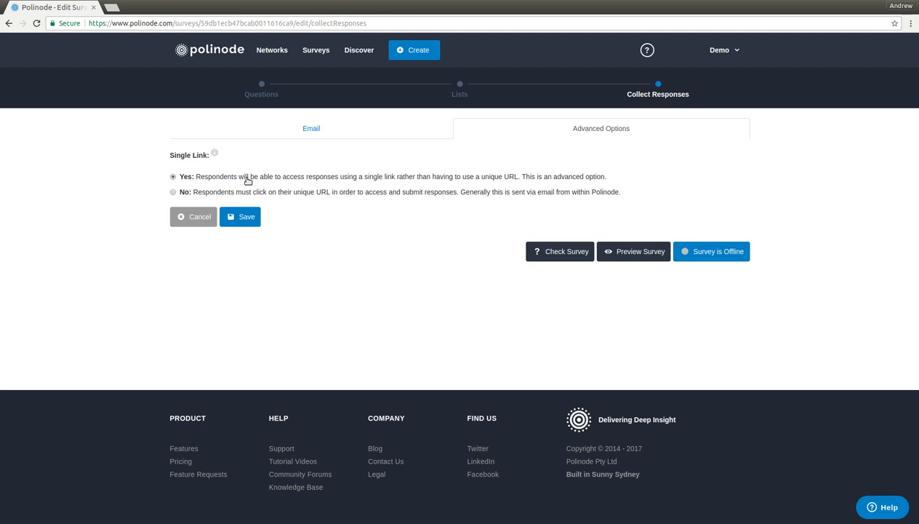
{"action": "left_click", "coordinate": [250, 217]}
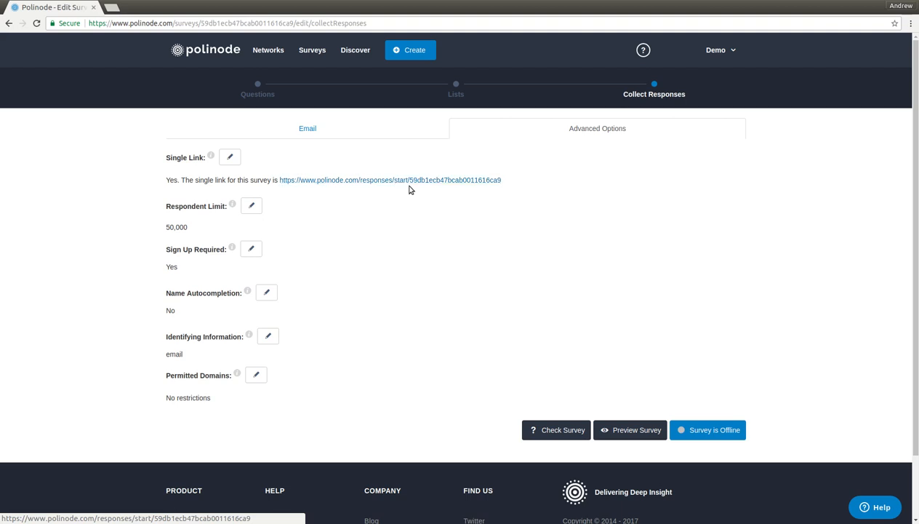
{"action": "left_click_drag", "start_coordinate": [513, 180], "coordinate": [275, 182]}
{"action": "left_click", "coordinate": [347, 231]}
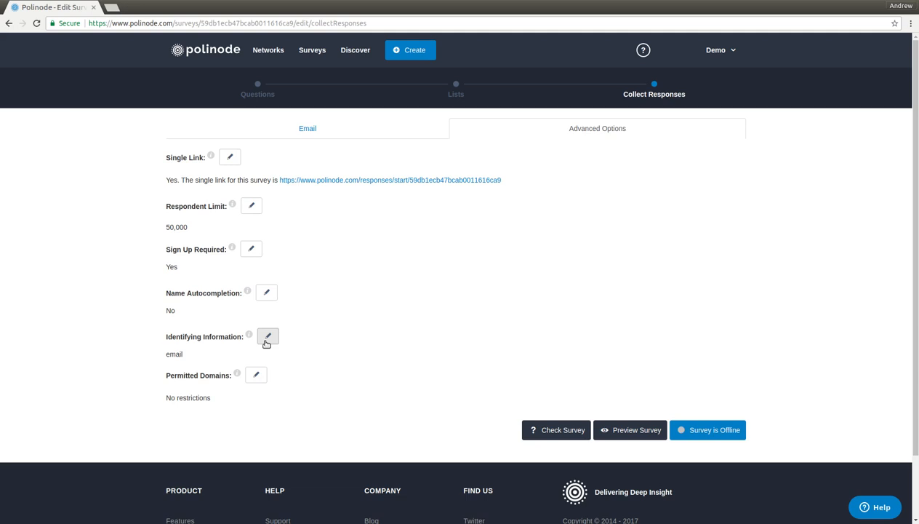
{"action": "mouse_move", "coordinate": [249, 335]}
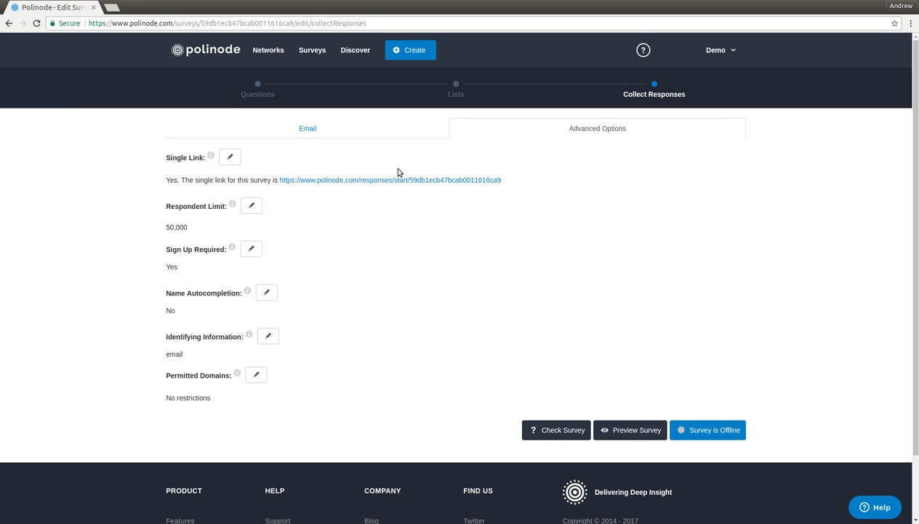
Set the single link option back to No, save it, and return to the email invitation
{"action": "left_click", "coordinate": [230, 157]}
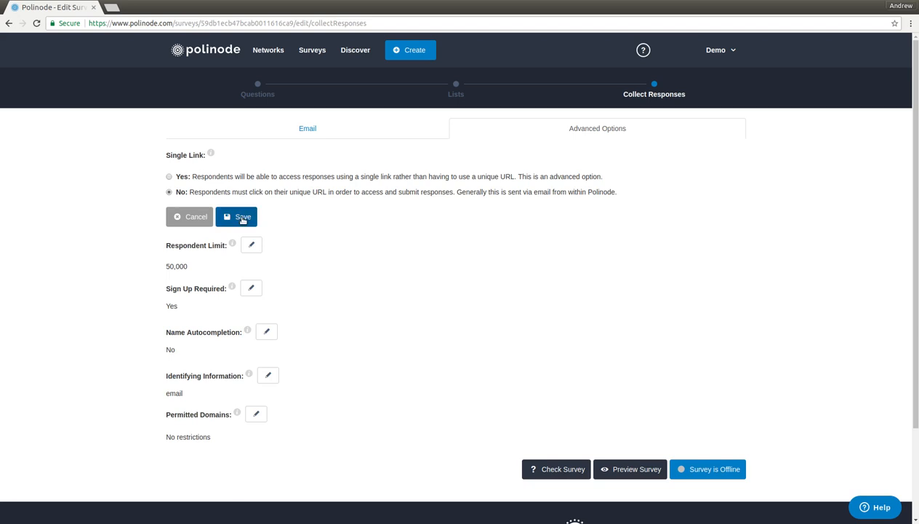
{"action": "left_click", "coordinate": [242, 218]}
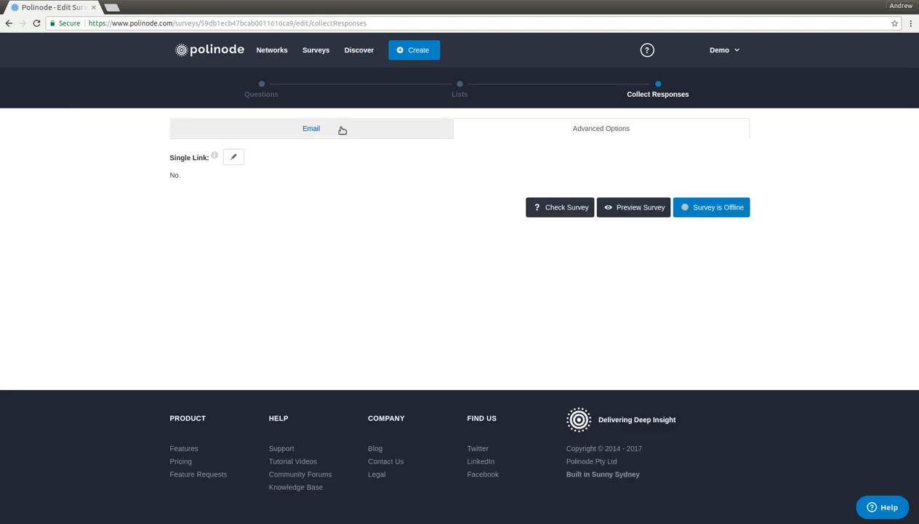
{"action": "left_click", "coordinate": [338, 129]}
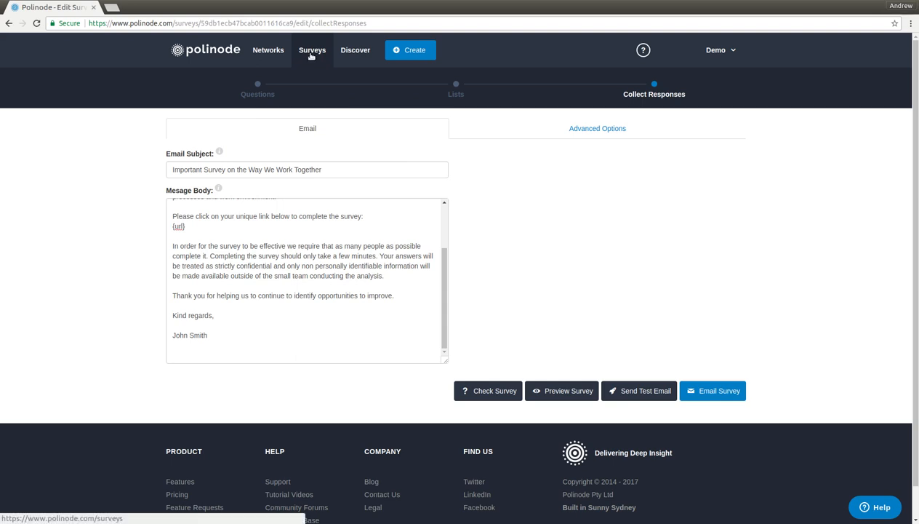
Go to the list of surveys and open the management dashboard of Example Survey
{"action": "left_click_drag", "start_coordinate": [311, 62], "coordinate": [541, 214]}
{"action": "left_click", "coordinate": [318, 59]}
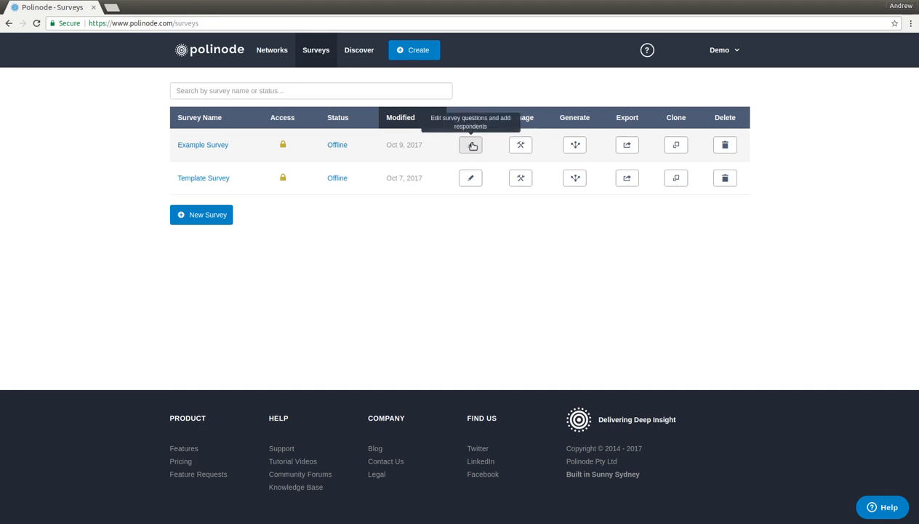
{"action": "left_click", "coordinate": [521, 145]}
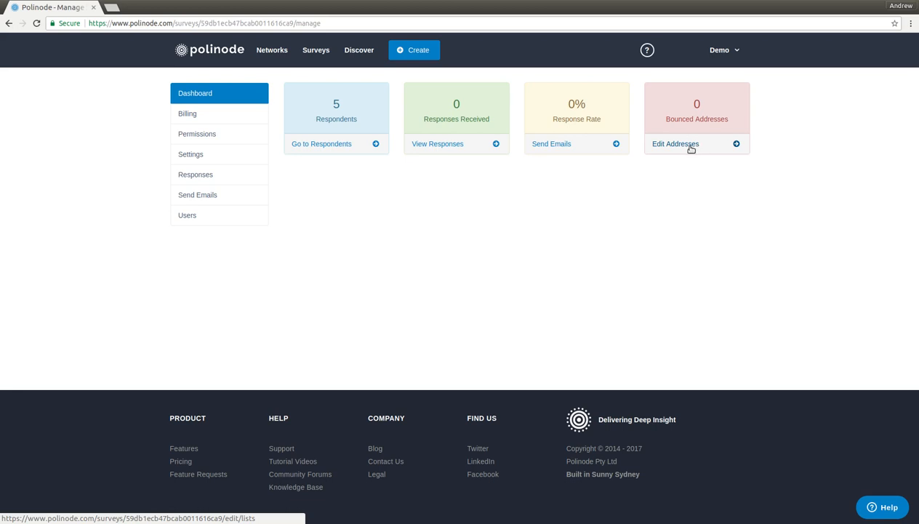
Open Example Survey's respondent list for editing, view the edit form of the first respondent, and dismiss it unchanged
{"action": "left_click", "coordinate": [311, 56]}
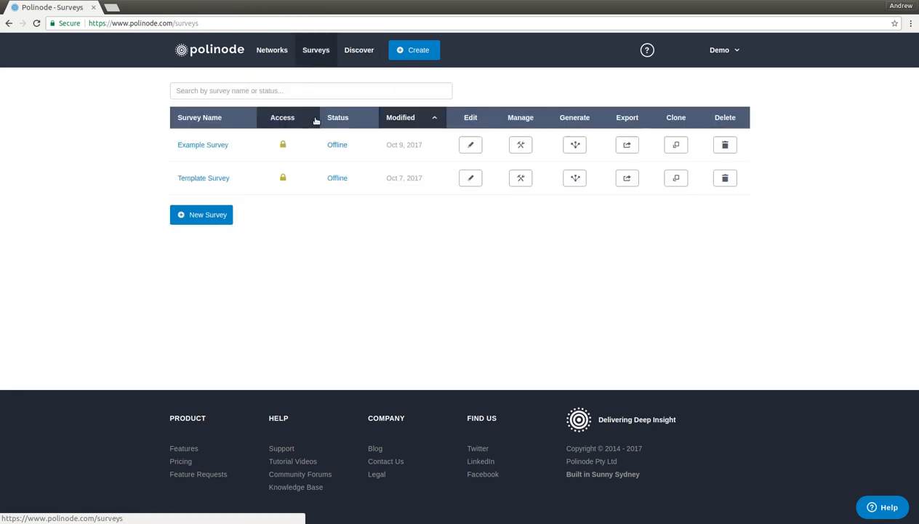
{"action": "left_click", "coordinate": [471, 145]}
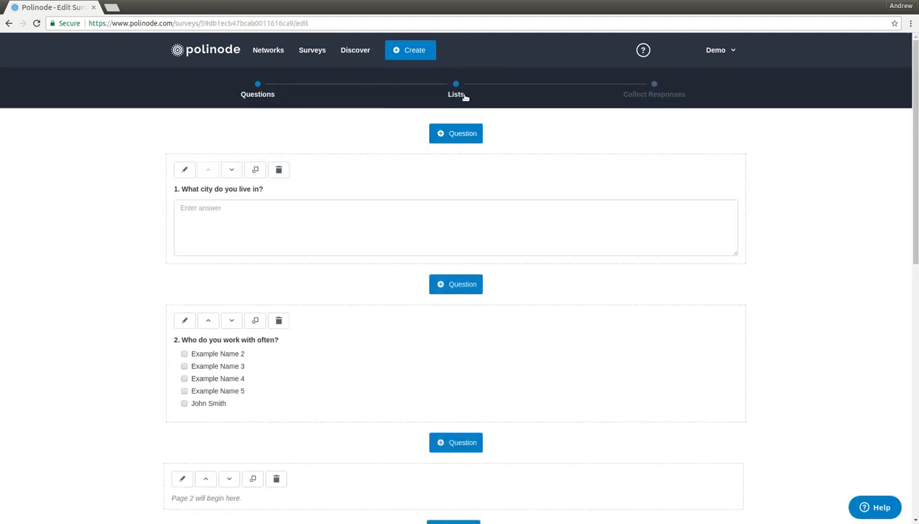
{"action": "left_click", "coordinate": [460, 94]}
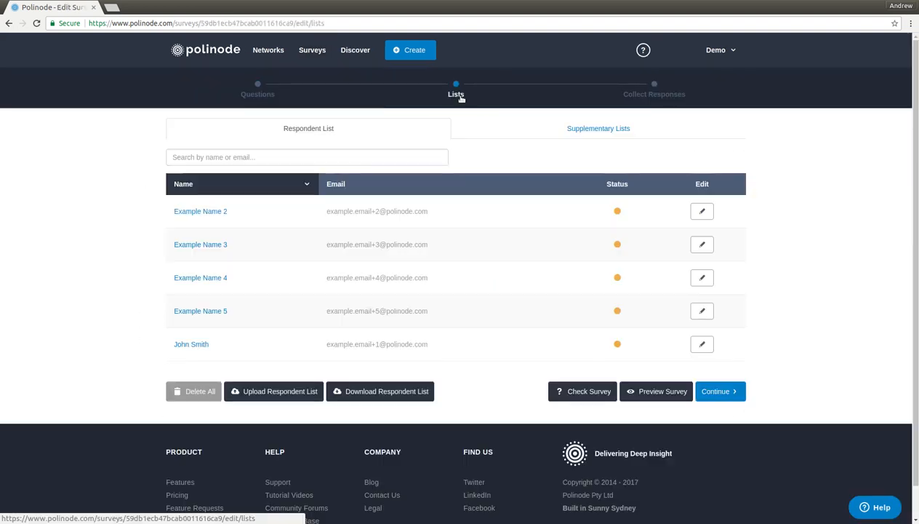
{"action": "left_click", "coordinate": [703, 212]}
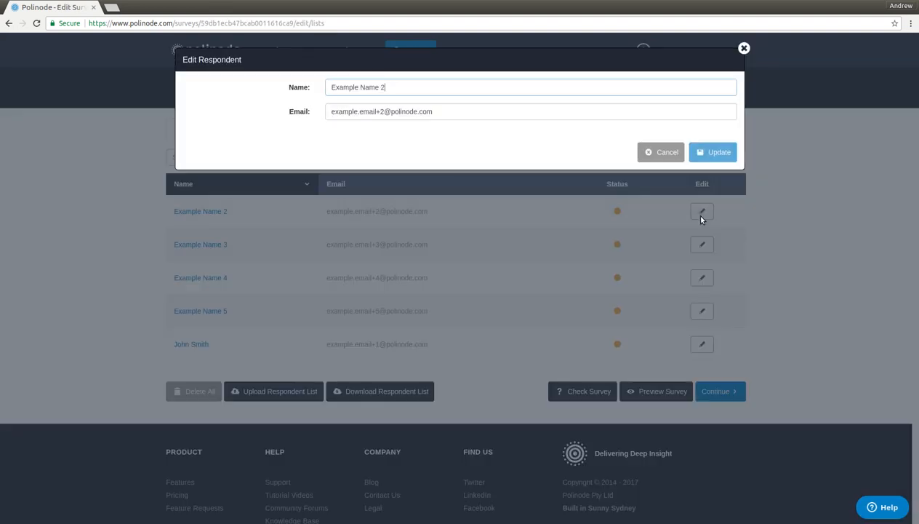
{"action": "left_click", "coordinate": [667, 154]}
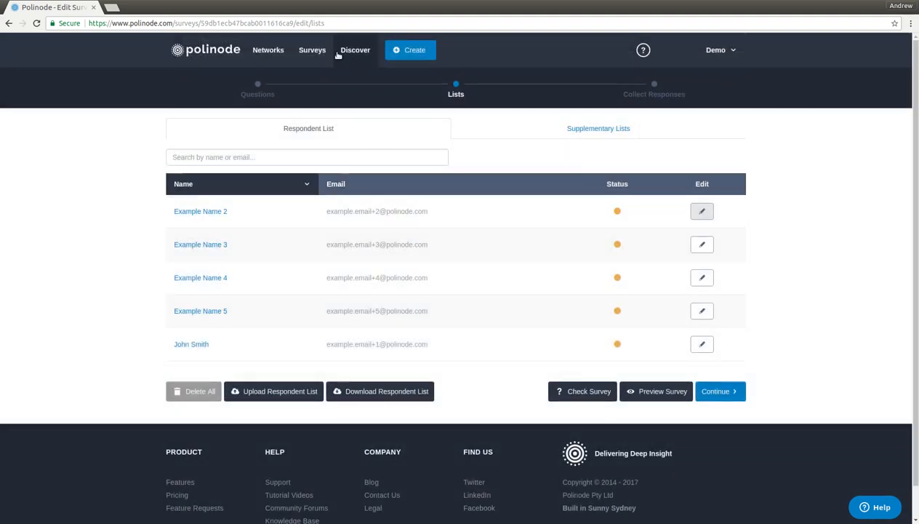
Reopen Example Survey's management dashboard, view the page for emailing selected respondents, and return to the dashboard
{"action": "left_click", "coordinate": [313, 51]}
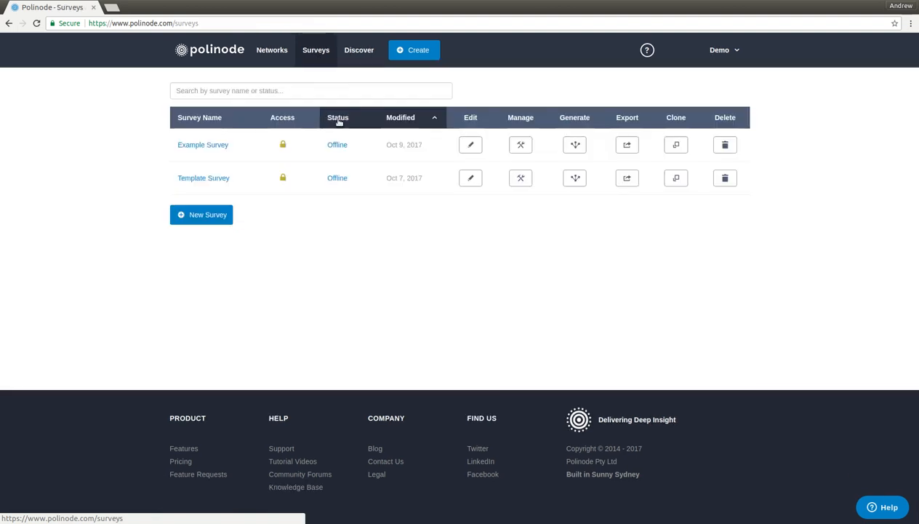
{"action": "left_click", "coordinate": [521, 145]}
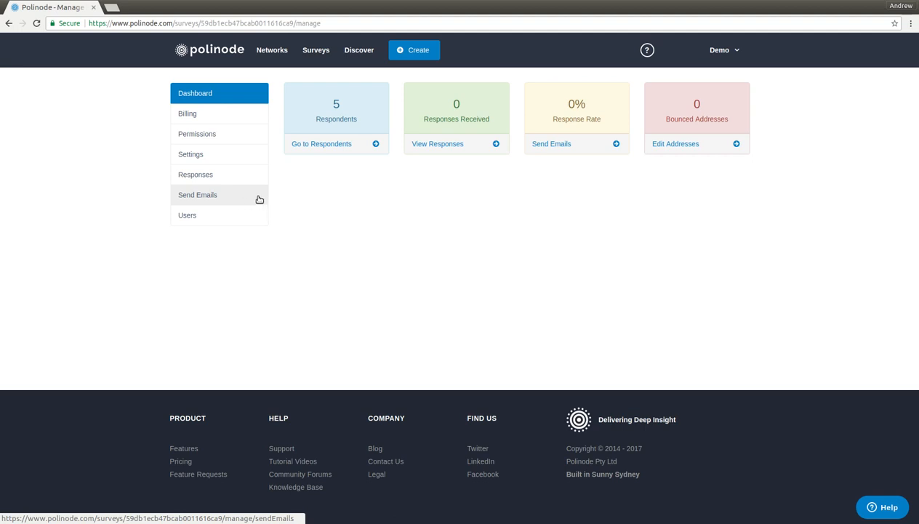
{"action": "left_click", "coordinate": [259, 199]}
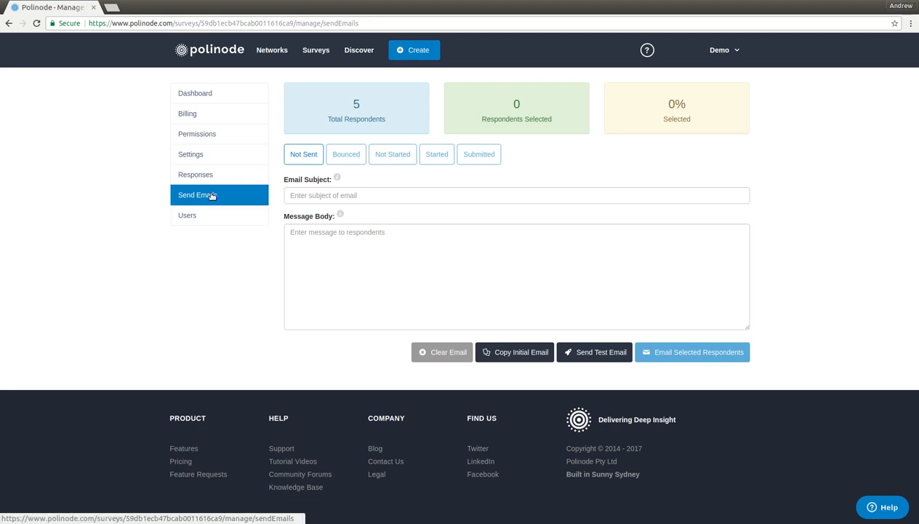
{"action": "left_click", "coordinate": [218, 98]}
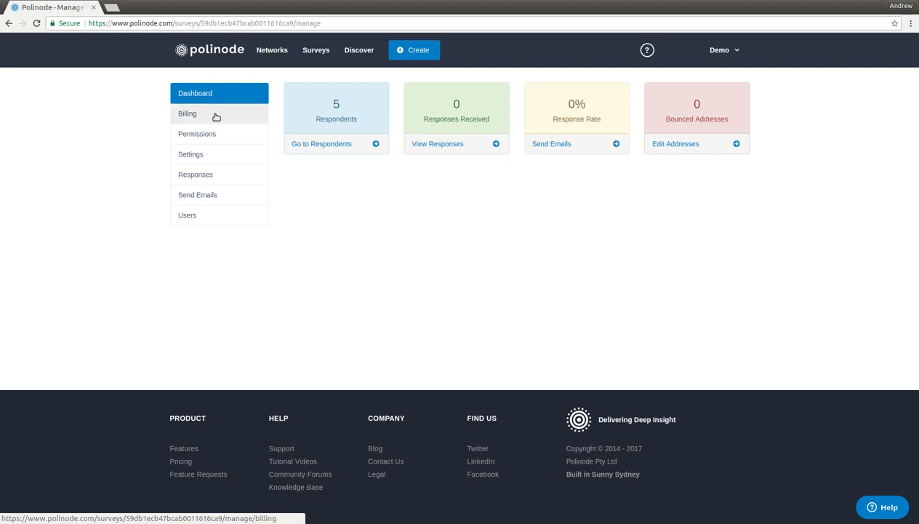
Review the survey's billing status and the owner's permissions for adding, editing and removing users
{"action": "left_click", "coordinate": [216, 115]}
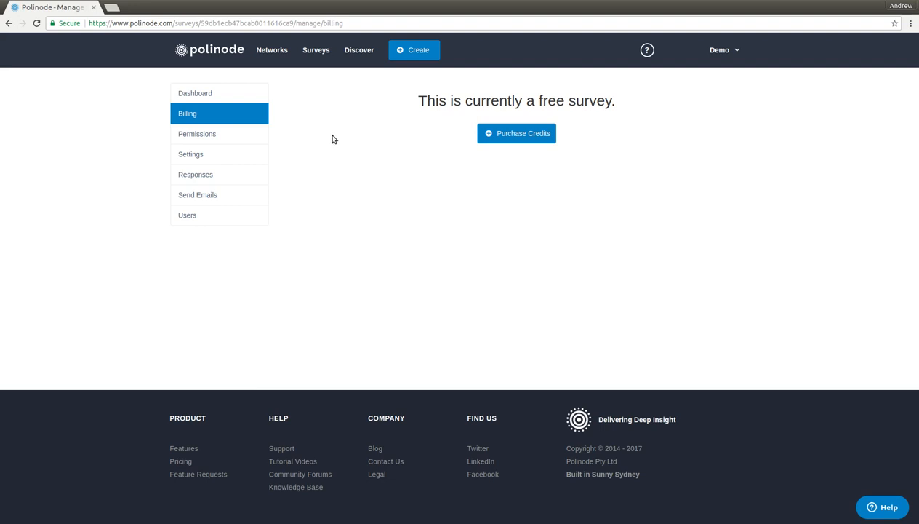
{"action": "left_click", "coordinate": [235, 136]}
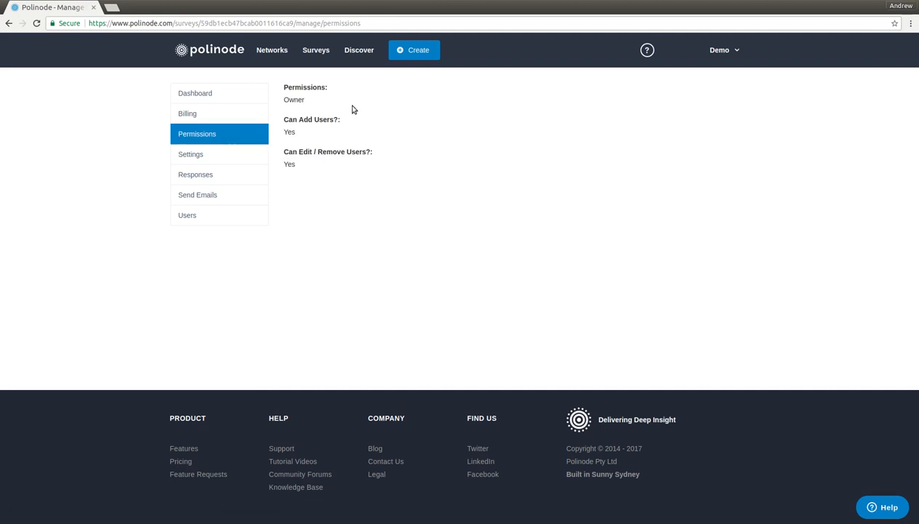
{"action": "double_click", "coordinate": [294, 99]}
{"action": "double_click", "coordinate": [289, 132]}
{"action": "double_click", "coordinate": [289, 164]}
Examine the survey's general settings, including the from name and welcome message, leaving the from name unchanged
{"action": "left_click", "coordinate": [212, 166]}
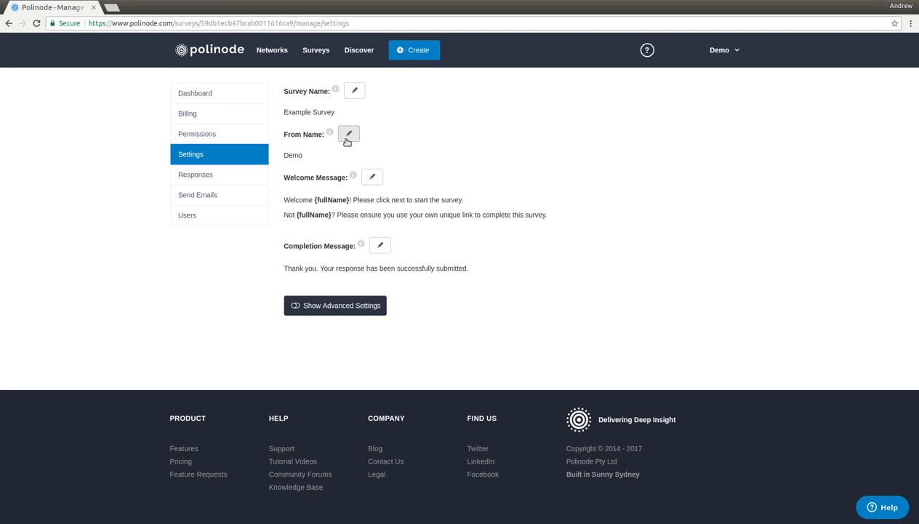
{"action": "left_click", "coordinate": [348, 136]}
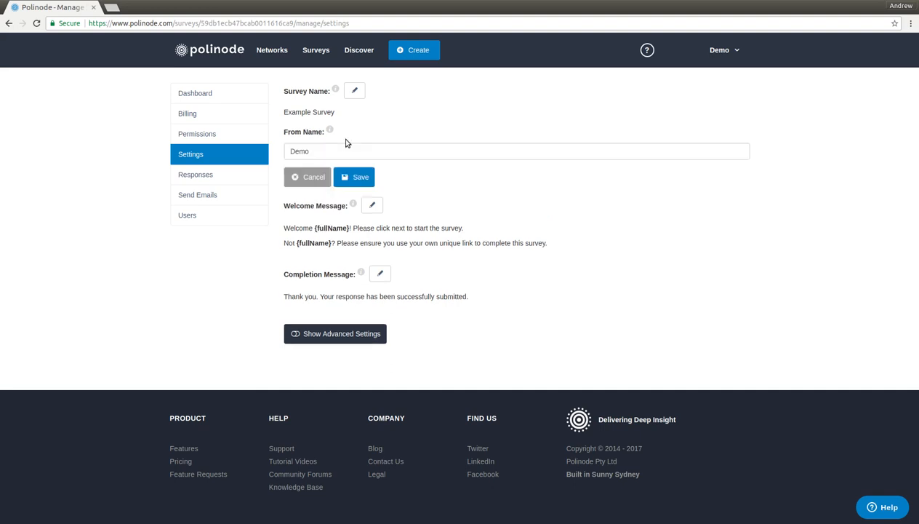
{"action": "left_click", "coordinate": [311, 177]}
{"action": "left_click_drag", "start_coordinate": [303, 155], "coordinate": [293, 155]}
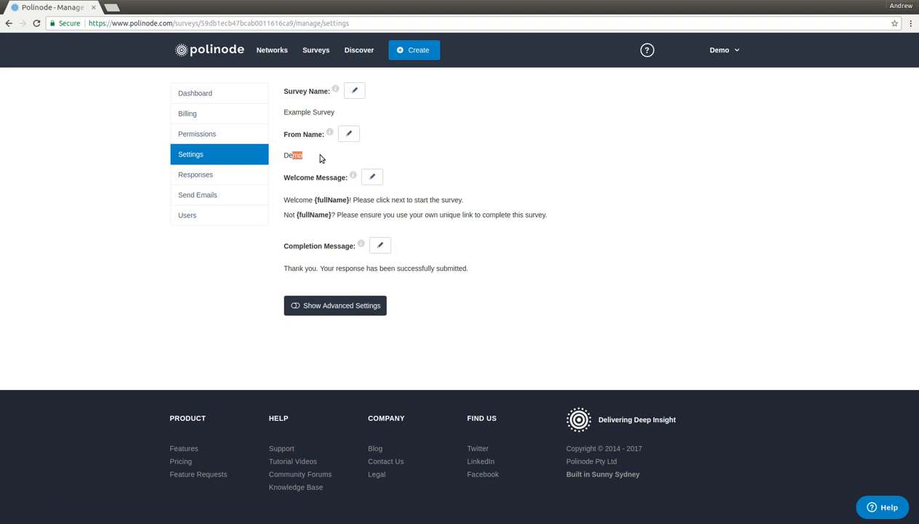
{"action": "left_click", "coordinate": [290, 154]}
{"action": "left_click_drag", "start_coordinate": [285, 216], "coordinate": [331, 216]}
Show the survey's advanced settings, check the explanation of the Edit in Explore option, and hide them again
{"action": "left_click", "coordinate": [347, 309]}
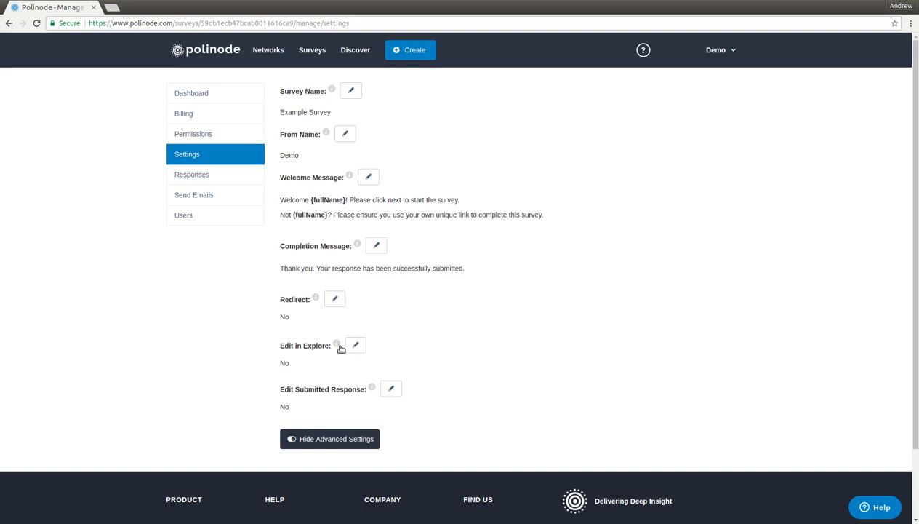
{"action": "mouse_move", "coordinate": [339, 346]}
{"action": "left_click", "coordinate": [348, 439]}
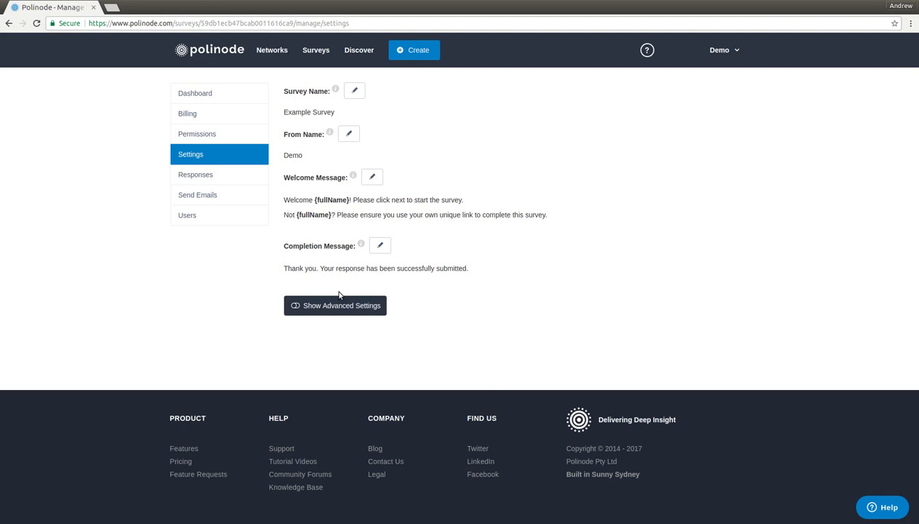
Enter a response for Example Name 2, answering "Sydney" as the city and nominating Example Name 3 and Example Name 4 as frequent colleagues
{"action": "left_click", "coordinate": [207, 179]}
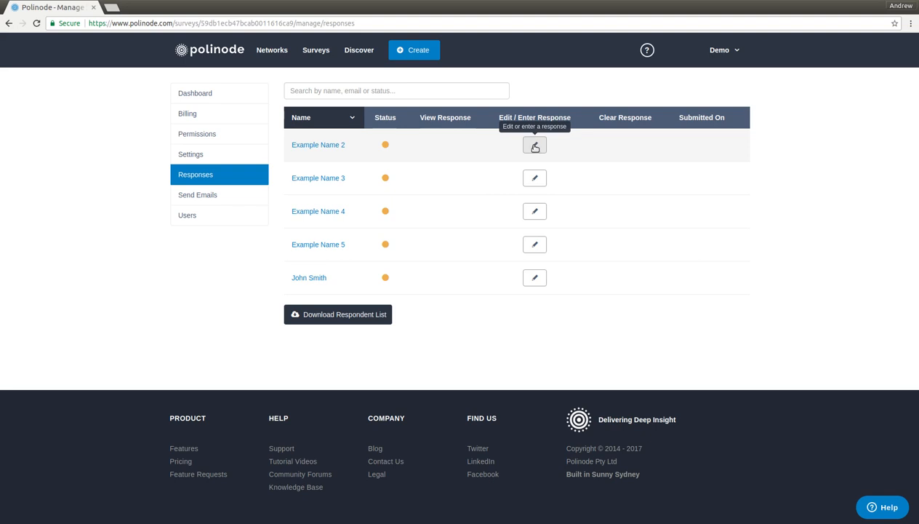
{"action": "left_click", "coordinate": [535, 147]}
{"action": "left_click", "coordinate": [421, 157]}
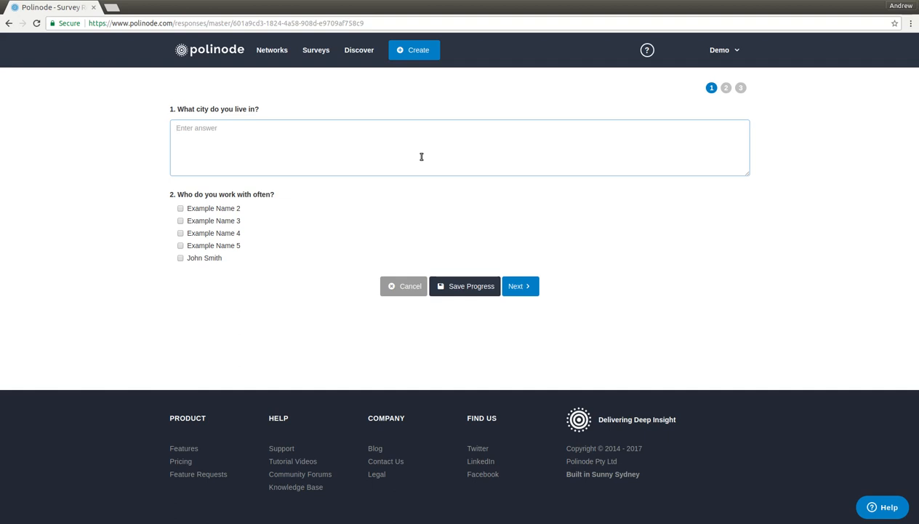
{"action": "type", "text": "Sydney"}
{"action": "left_click", "coordinate": [196, 220]}
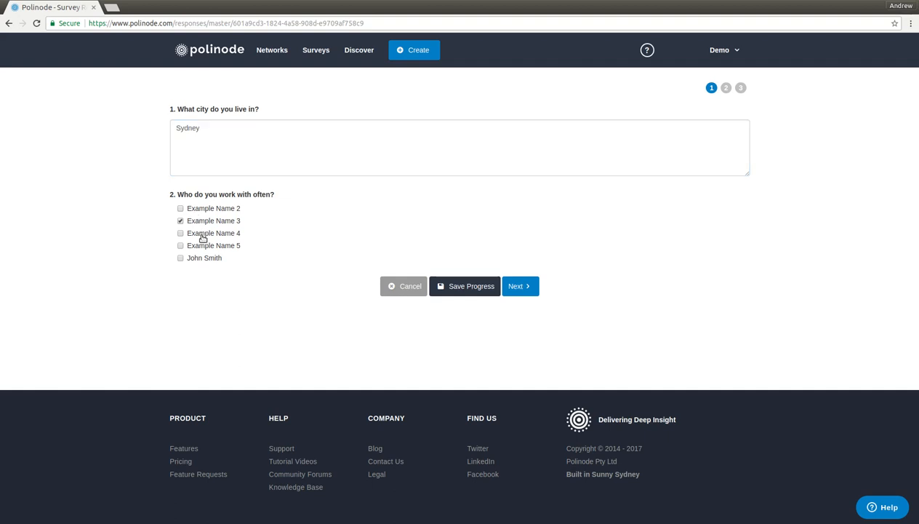
{"action": "left_click", "coordinate": [529, 286]}
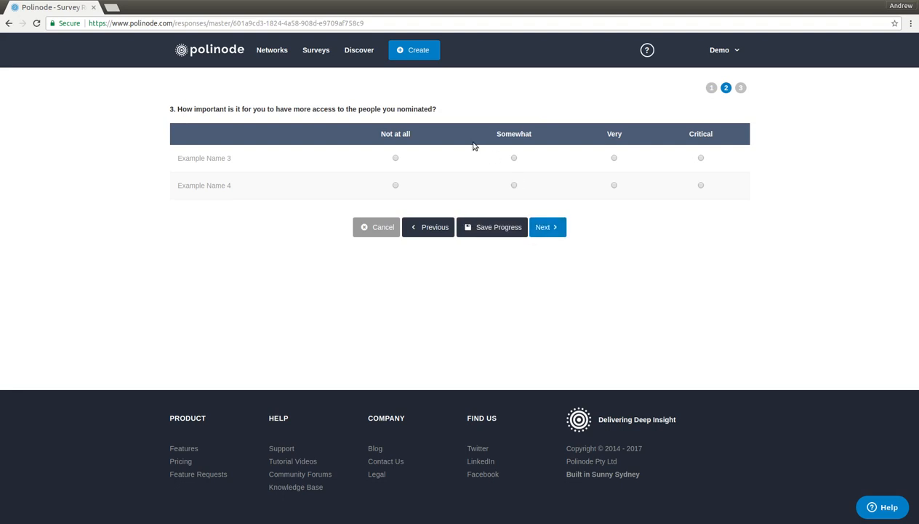
Rate Example Name 3 "Not at all" and Example Name 4 "Critical", choose Australia as favourite holiday destination, submit the response, and check its status
{"action": "left_click", "coordinate": [397, 158]}
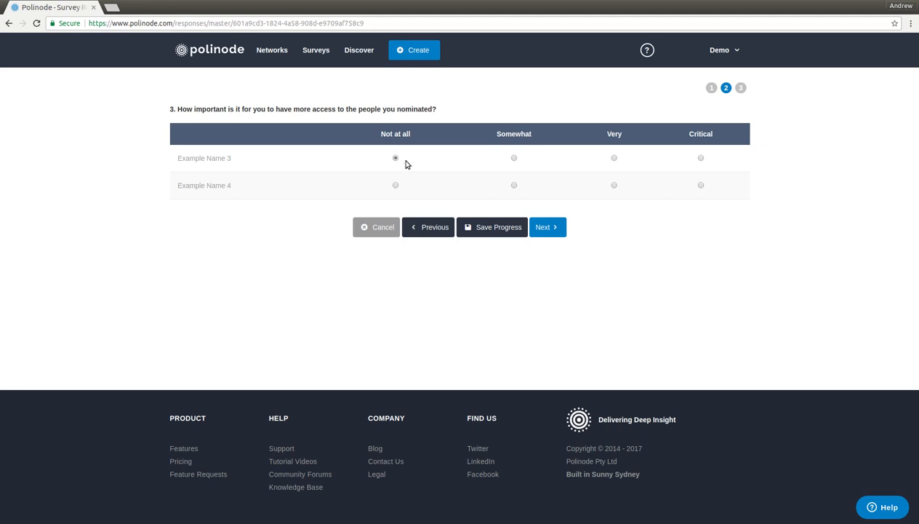
{"action": "left_click", "coordinate": [702, 186]}
{"action": "left_click", "coordinate": [551, 229]}
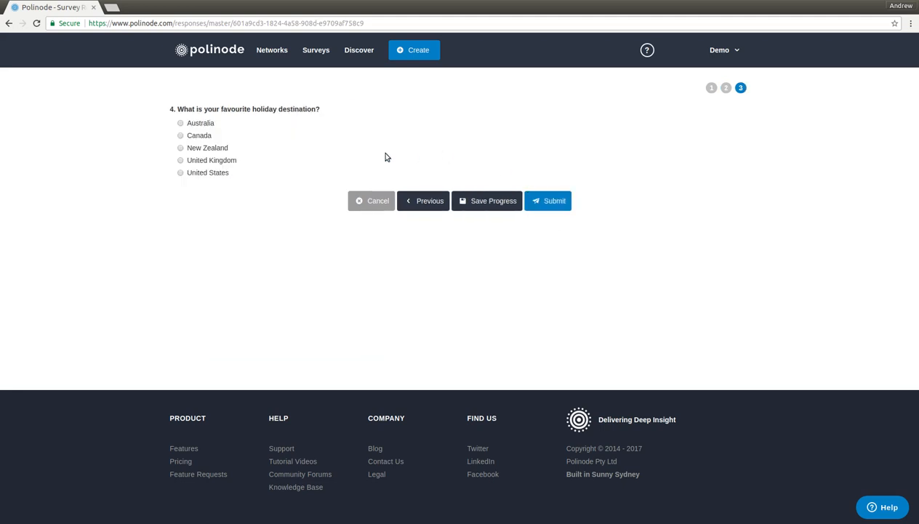
{"action": "left_click", "coordinate": [203, 125]}
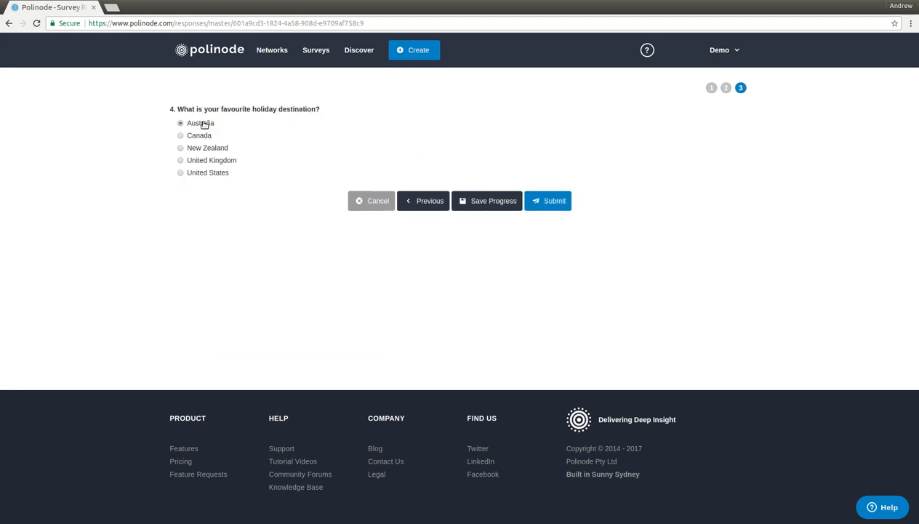
{"action": "left_click", "coordinate": [546, 201]}
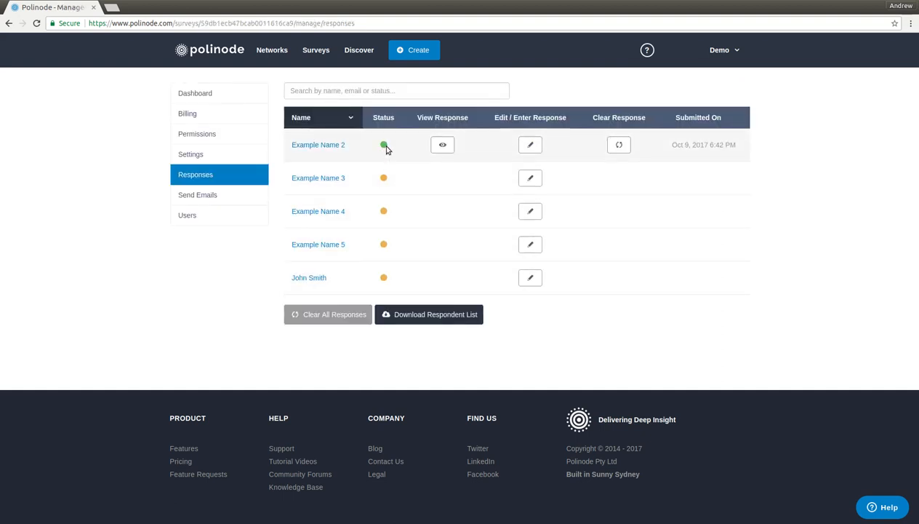
{"action": "mouse_move", "coordinate": [384, 146]}
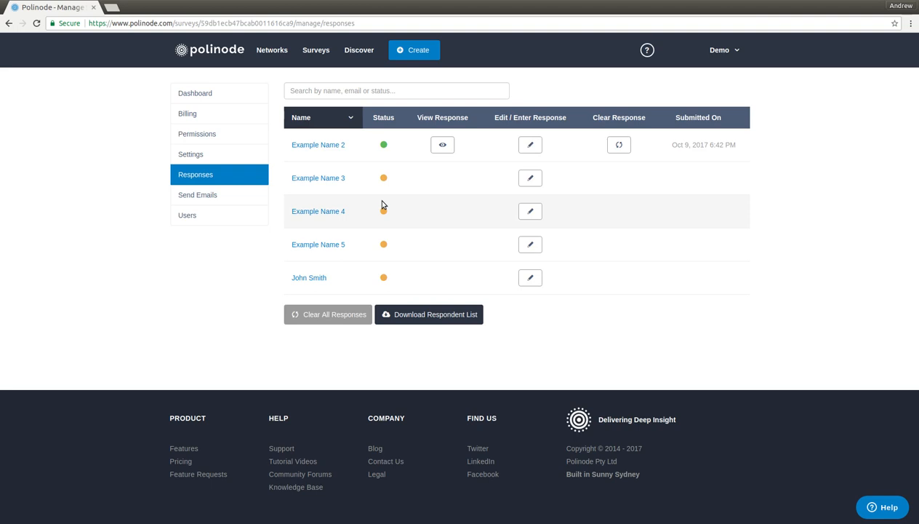
Start a new survey email by copying in the subject and message of the initial email
{"action": "left_click", "coordinate": [221, 203]}
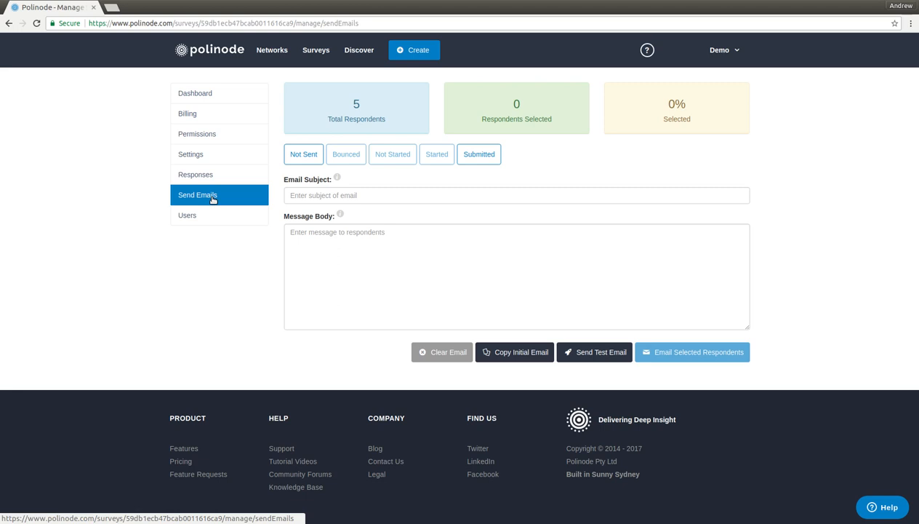
{"action": "left_click", "coordinate": [308, 159]}
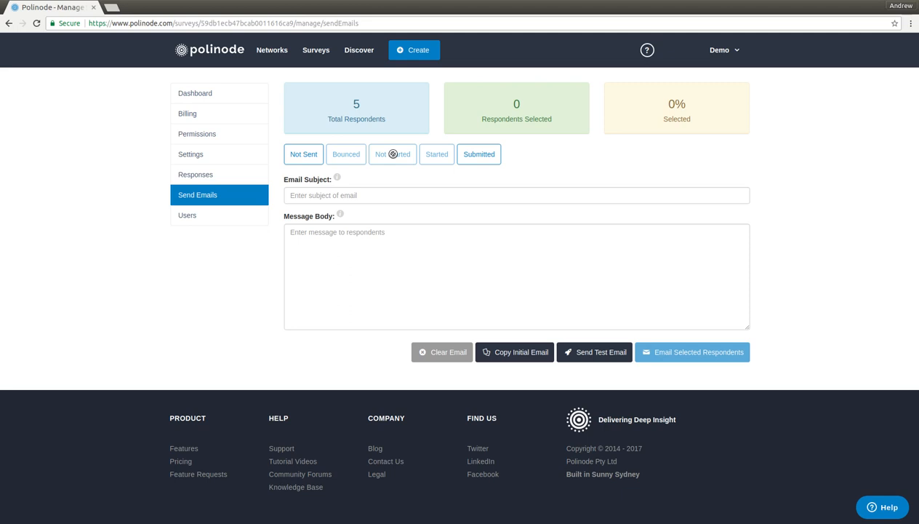
{"action": "left_click", "coordinate": [512, 352]}
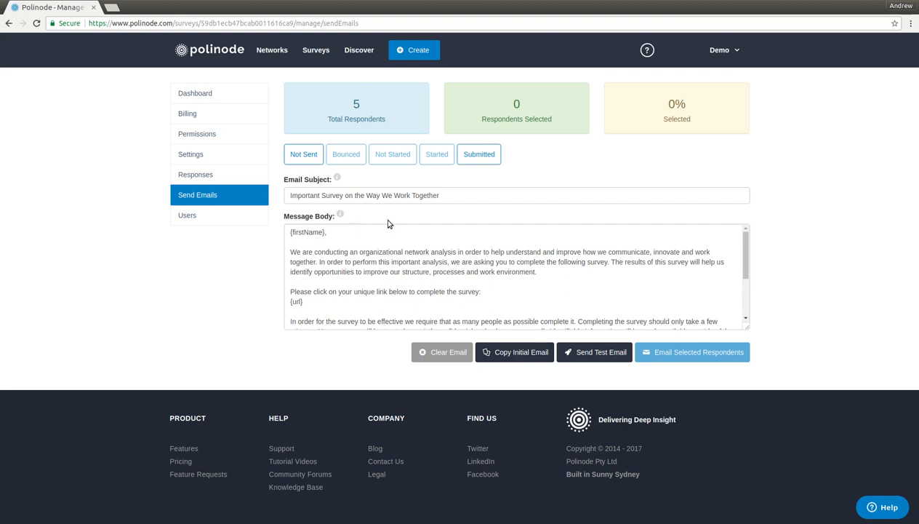
Prefix the copied email's subject with "First Reminder:" and select the Not Sent respondents as recipients
{"action": "left_click_drag", "start_coordinate": [447, 196], "coordinate": [277, 200]}
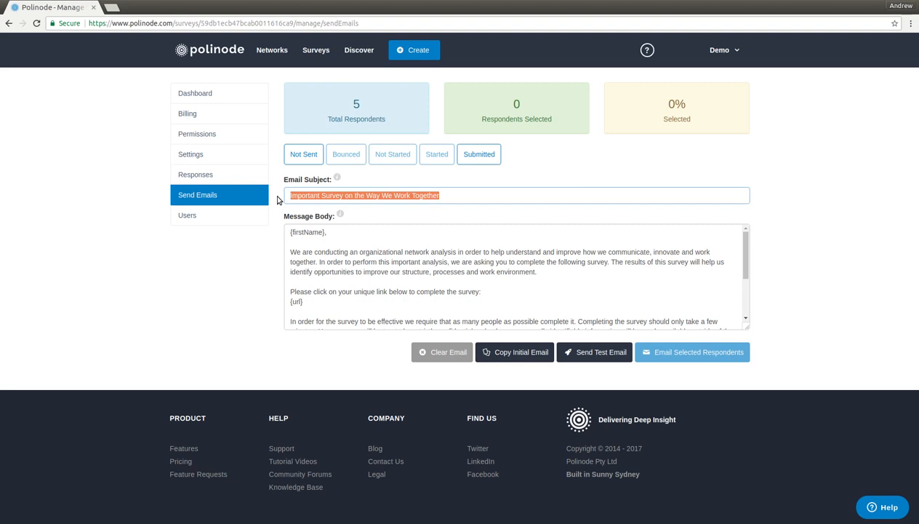
{"action": "key", "text": "Home"}
{"action": "type", "text": "First Rem"}
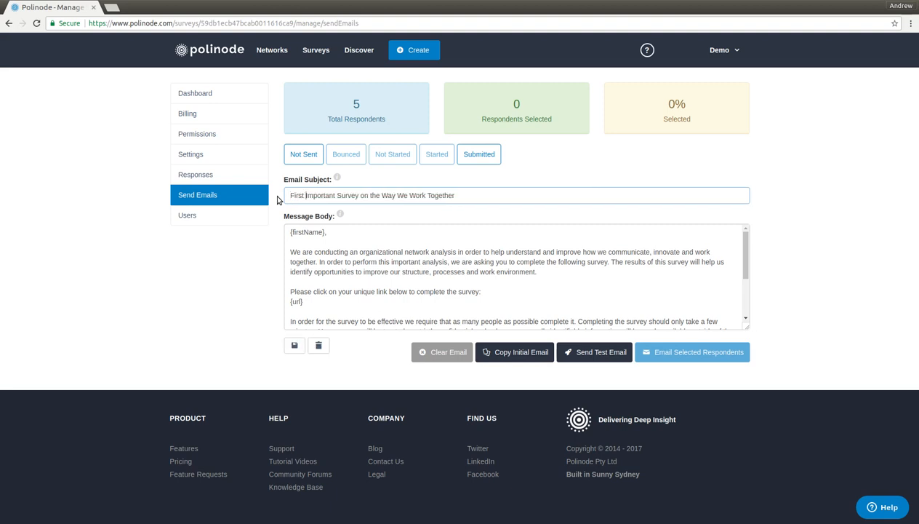
{"action": "type", "text": "inder:"}
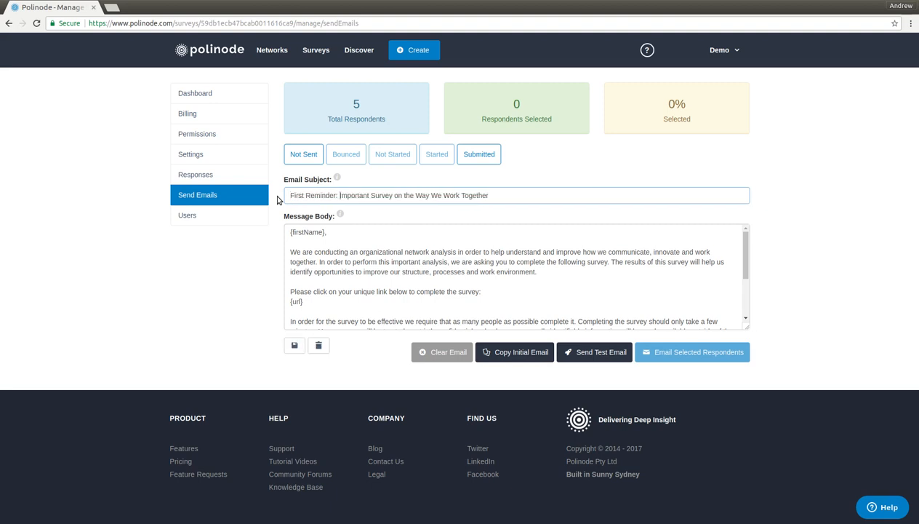
{"action": "left_click", "coordinate": [384, 232]}
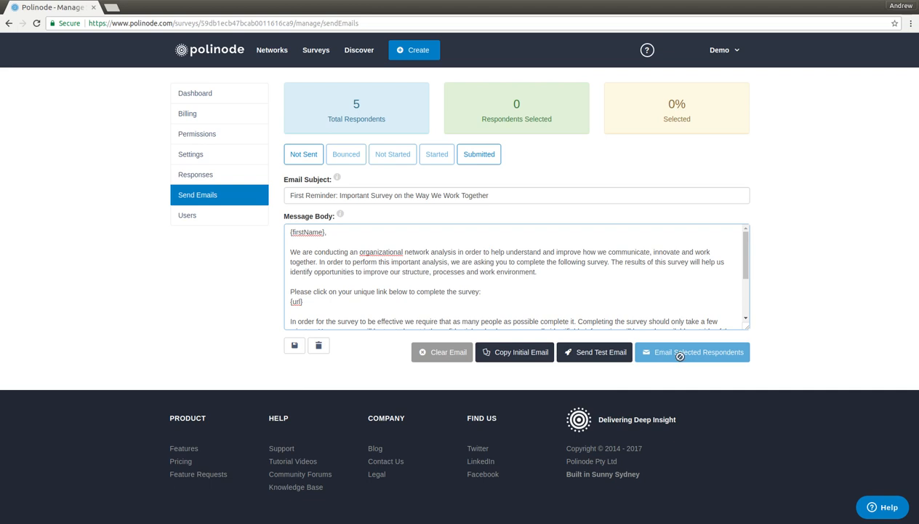
{"action": "left_click", "coordinate": [302, 155]}
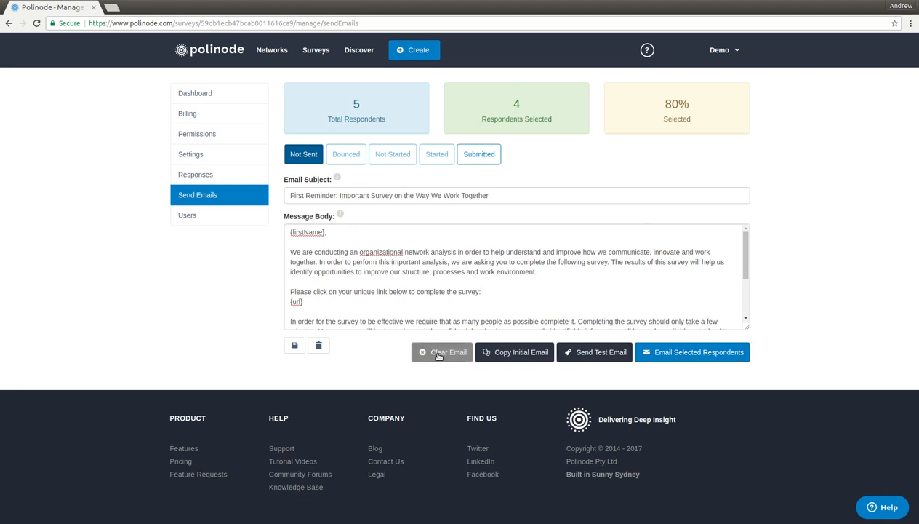
Examine the survey's user list and the form for adding a user, without adding anyone
{"action": "left_click", "coordinate": [203, 217]}
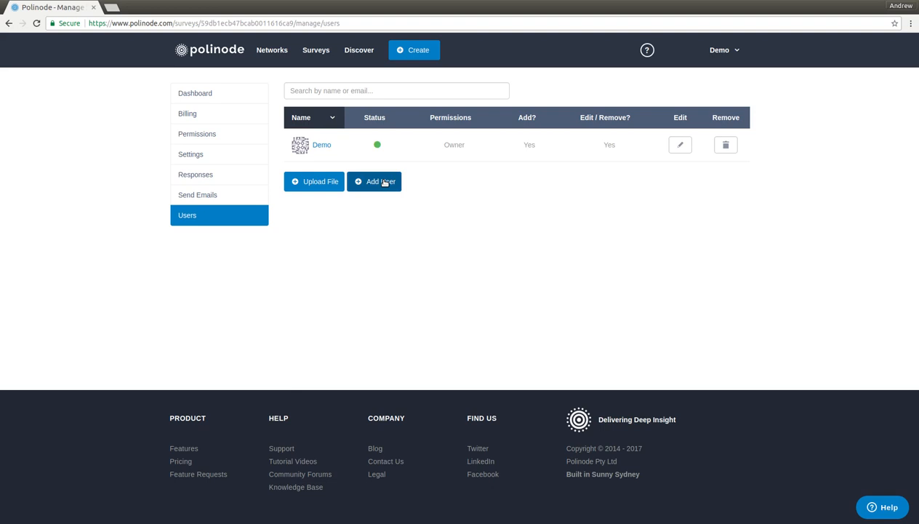
{"action": "left_click", "coordinate": [384, 182]}
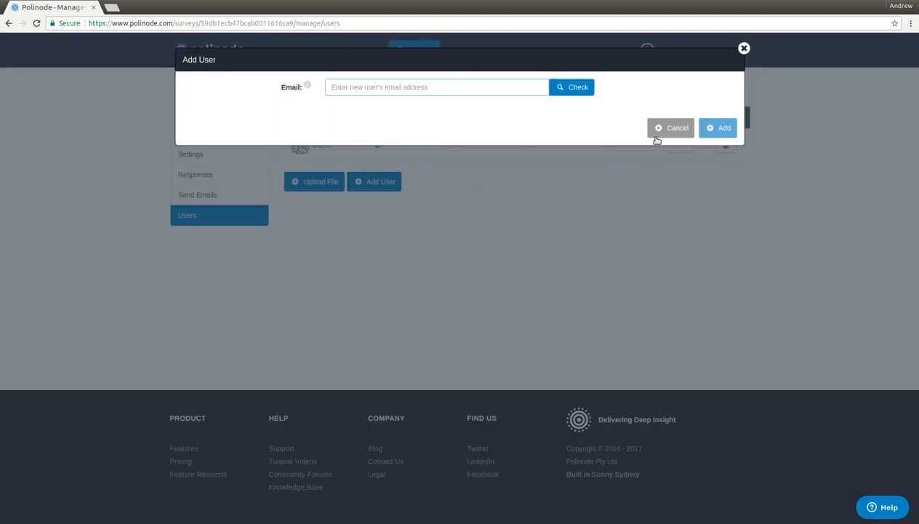
{"action": "left_click", "coordinate": [666, 129]}
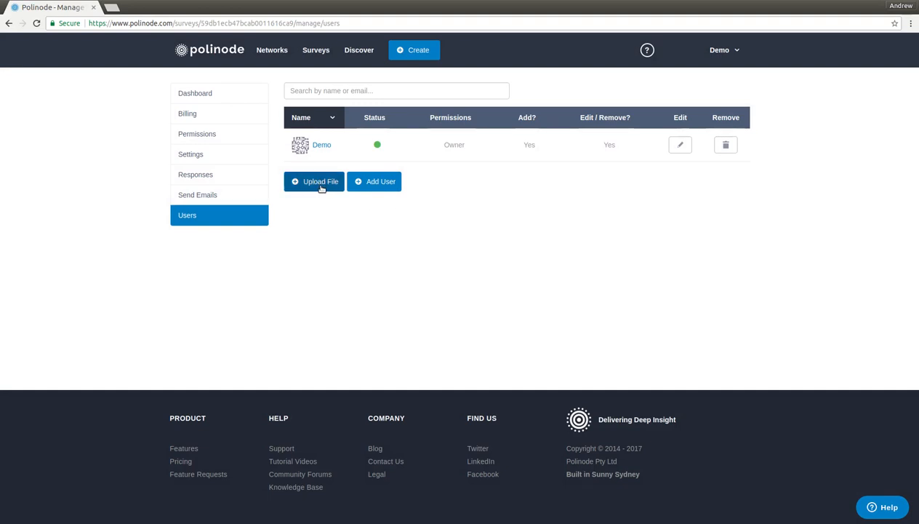
Check the relationship questions available for single-network generation in Example Survey, and generate private networks for all of its relationship questions
{"action": "left_click", "coordinate": [316, 55]}
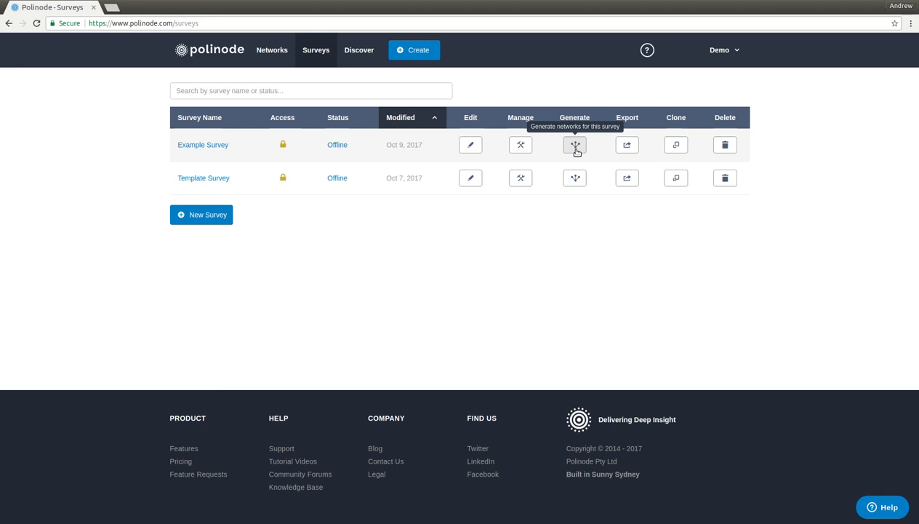
{"action": "left_click", "coordinate": [576, 150]}
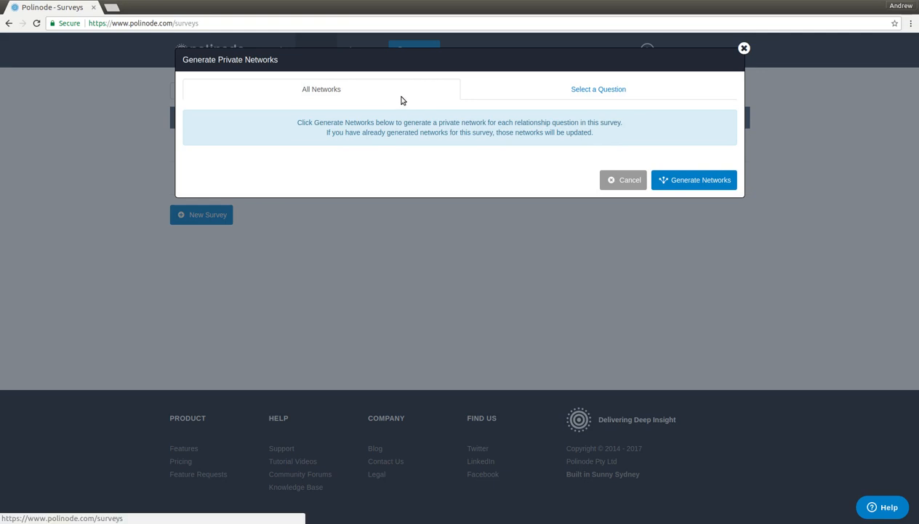
{"action": "left_click", "coordinate": [547, 89]}
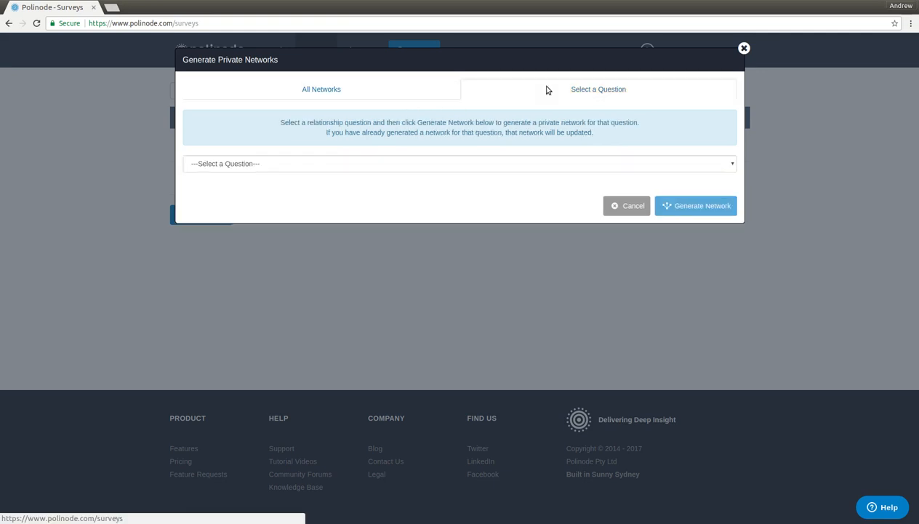
{"action": "left_click", "coordinate": [484, 161]}
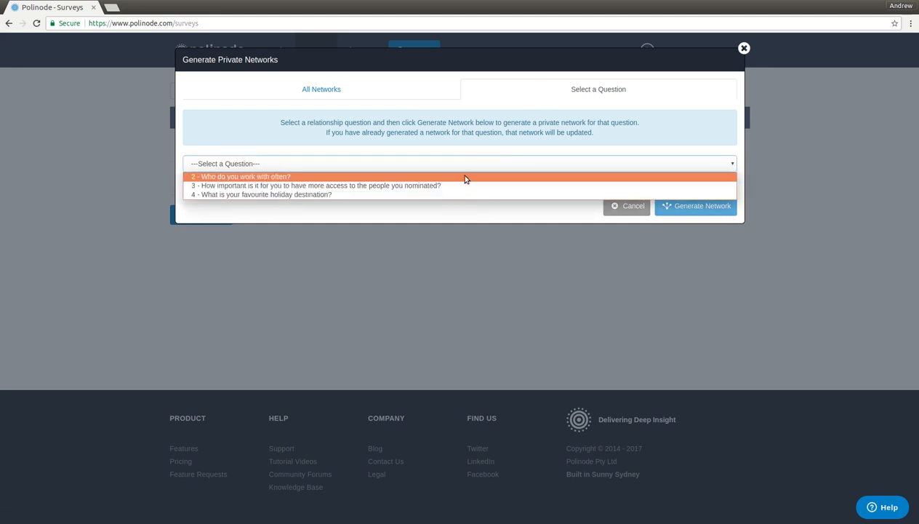
{"action": "left_click", "coordinate": [362, 92]}
{"action": "left_click", "coordinate": [353, 97]}
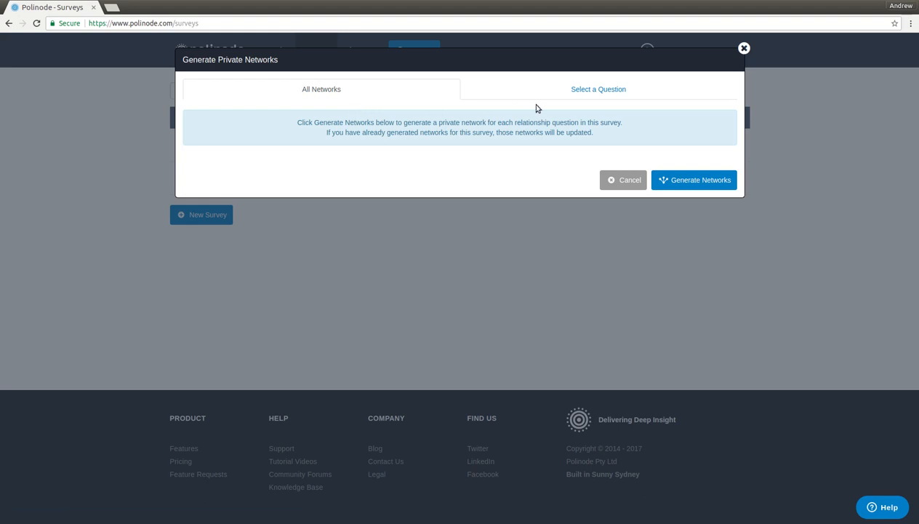
{"action": "left_click", "coordinate": [696, 179]}
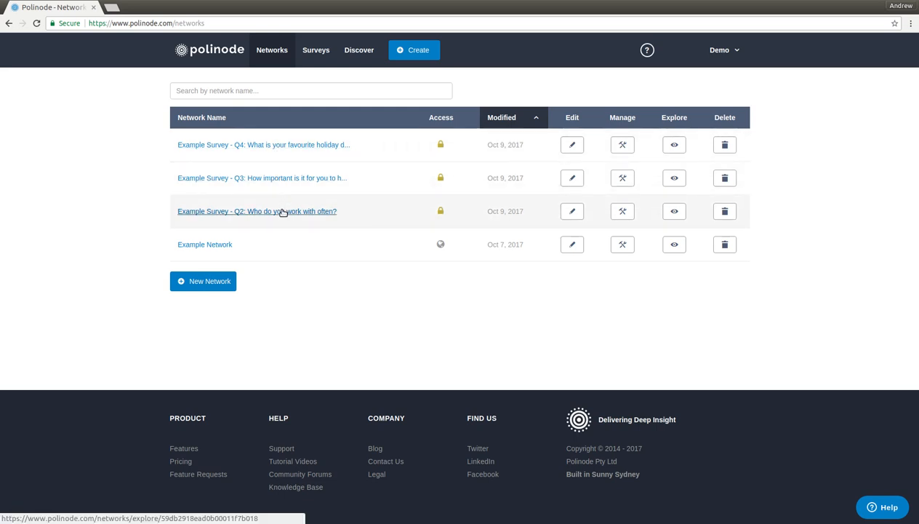
Explore the Q2 "Who do you work with often?" network, view the topmost node's attributes and linked survey response, and clear the selection
{"action": "left_click", "coordinate": [676, 212]}
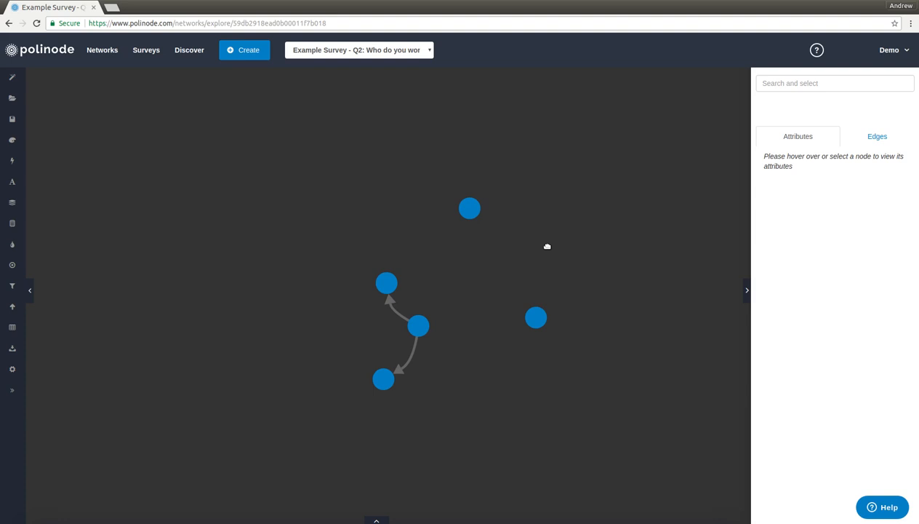
{"action": "mouse_move", "coordinate": [471, 210]}
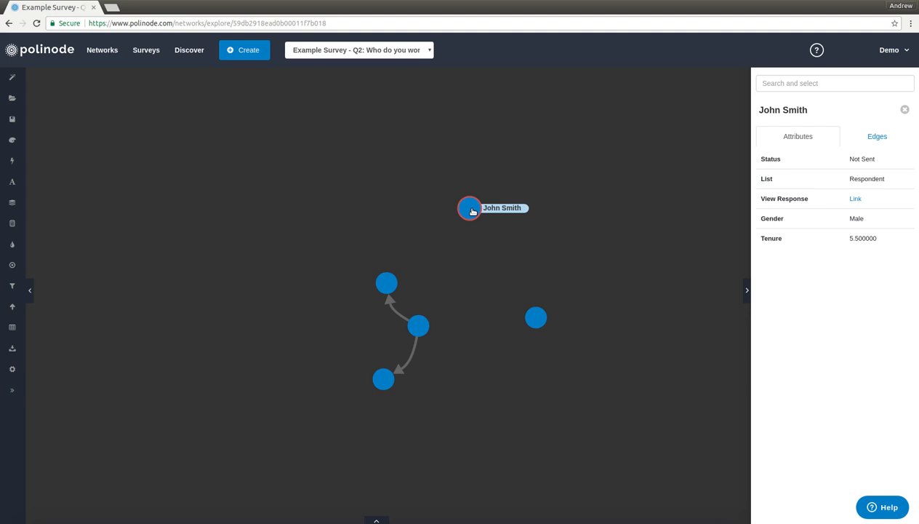
{"action": "left_click", "coordinate": [472, 211]}
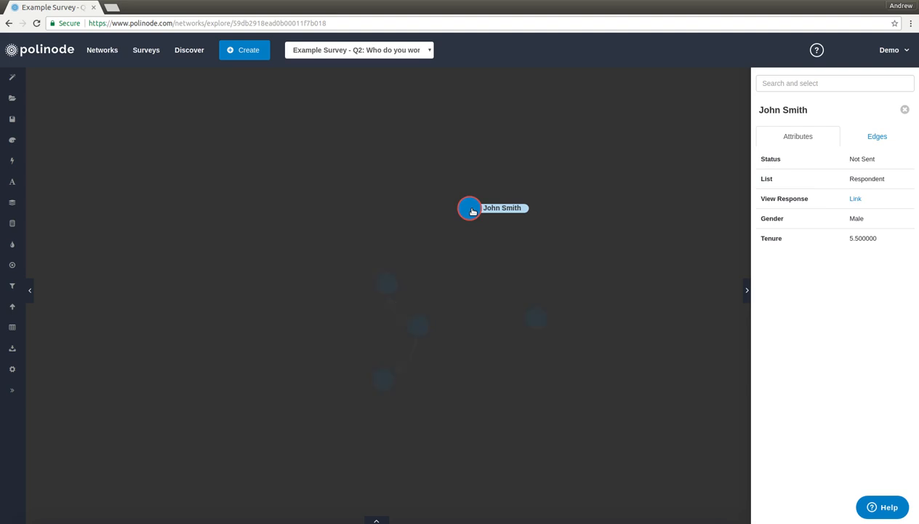
{"action": "left_click", "coordinate": [857, 200]}
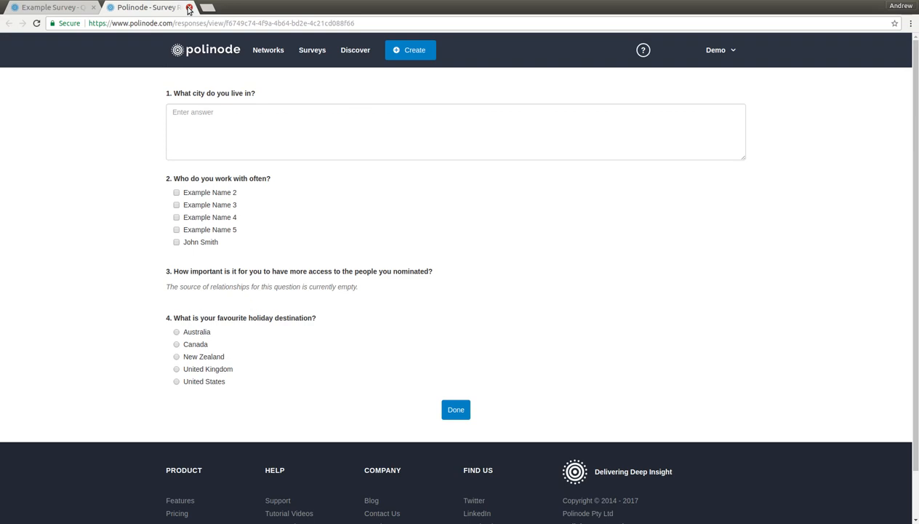
{"action": "left_click", "coordinate": [189, 8]}
{"action": "left_click", "coordinate": [329, 198]}
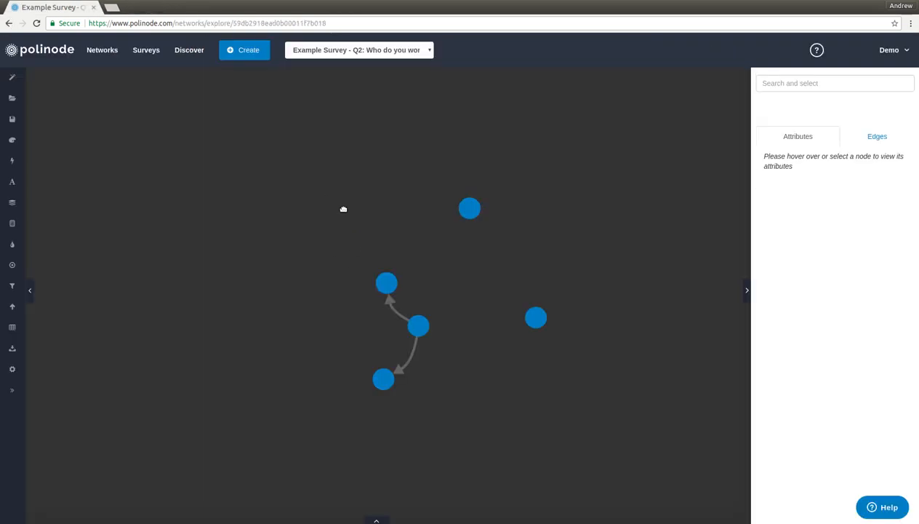
Check which networks can be switched to while exploring, and return to the list of all networks
{"action": "left_click", "coordinate": [359, 50]}
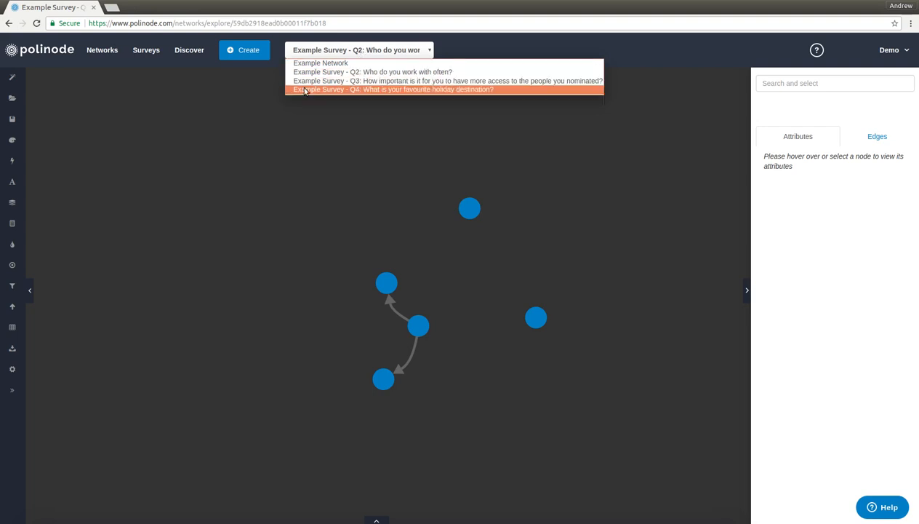
{"action": "left_click", "coordinate": [107, 50]}
{"action": "left_click", "coordinate": [107, 49]}
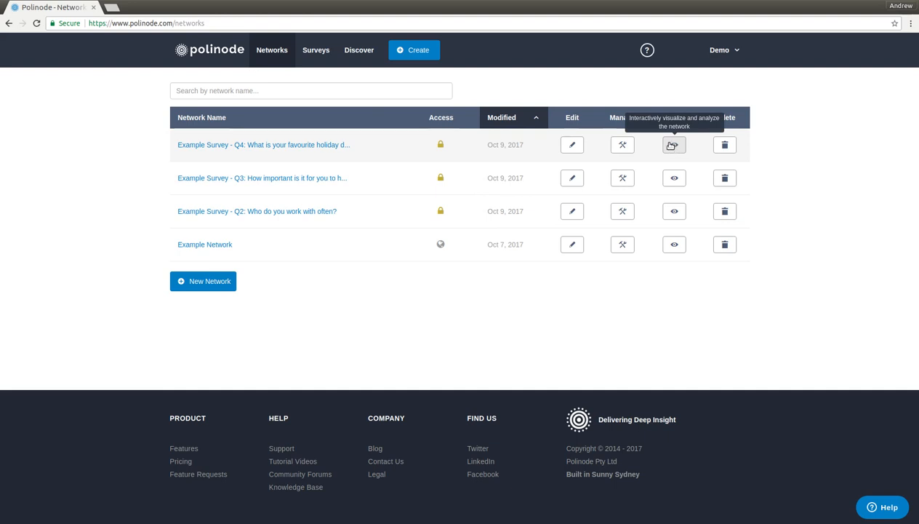
{"action": "left_click", "coordinate": [316, 50]}
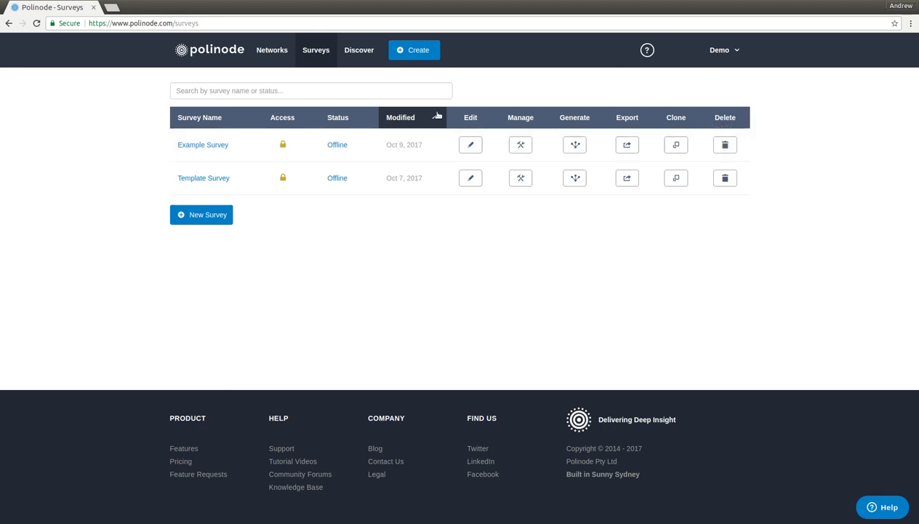
{"action": "left_click", "coordinate": [262, 48]}
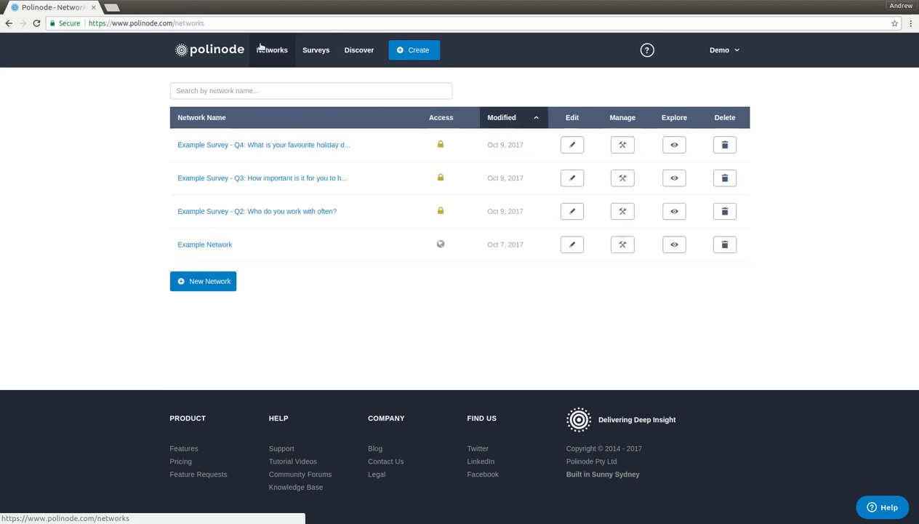
{"action": "left_click", "coordinate": [315, 51]}
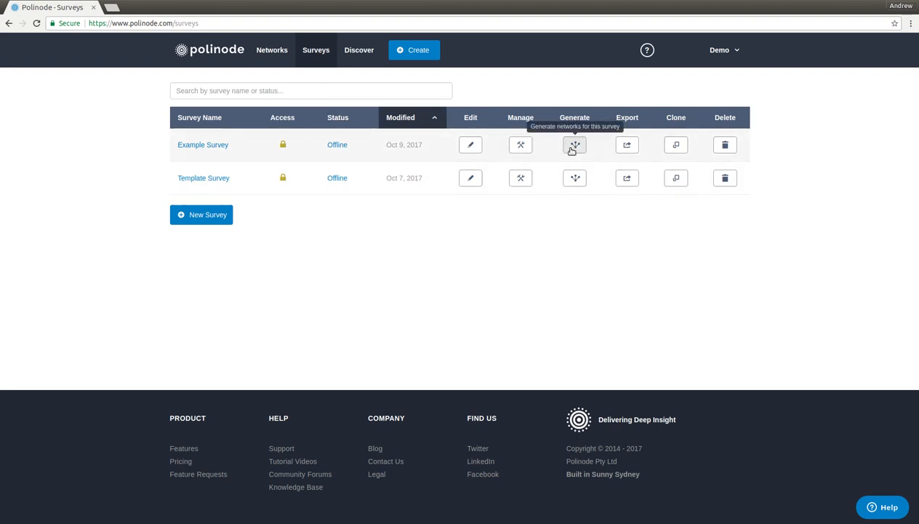
{"action": "left_click", "coordinate": [272, 49]}
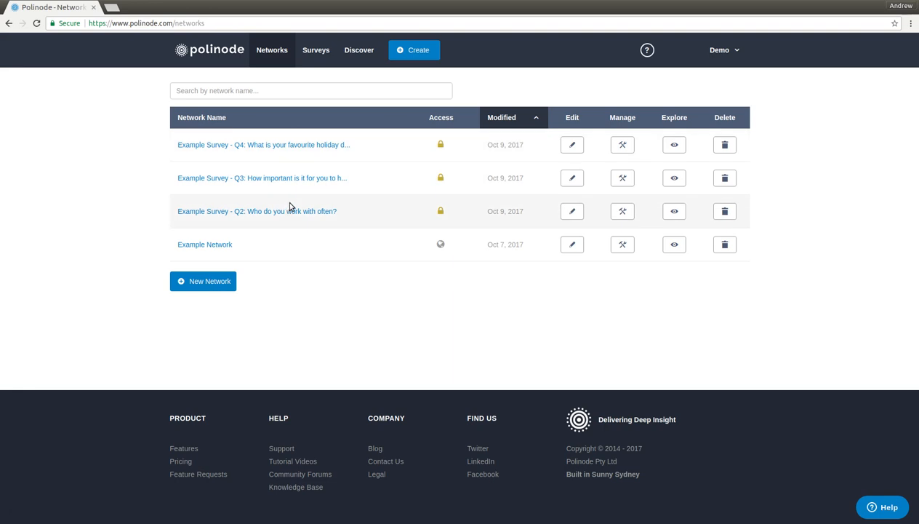
{"action": "left_click", "coordinate": [316, 50]}
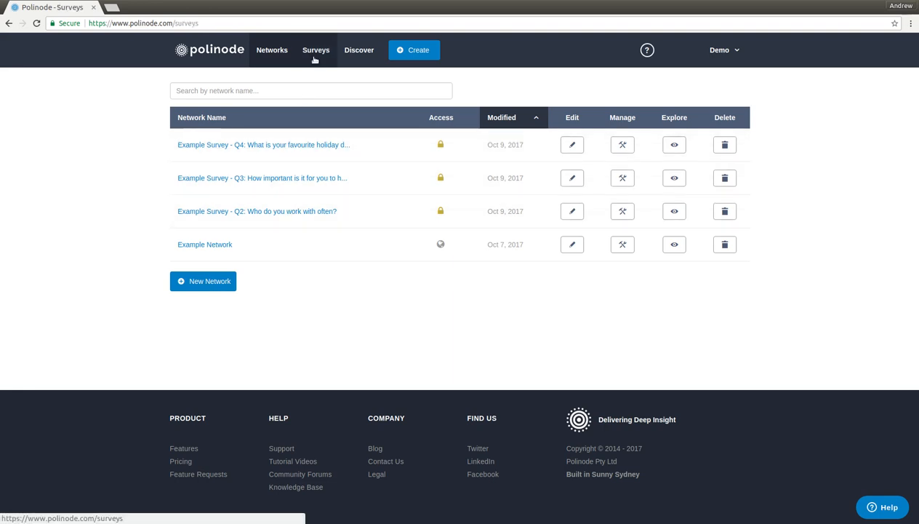